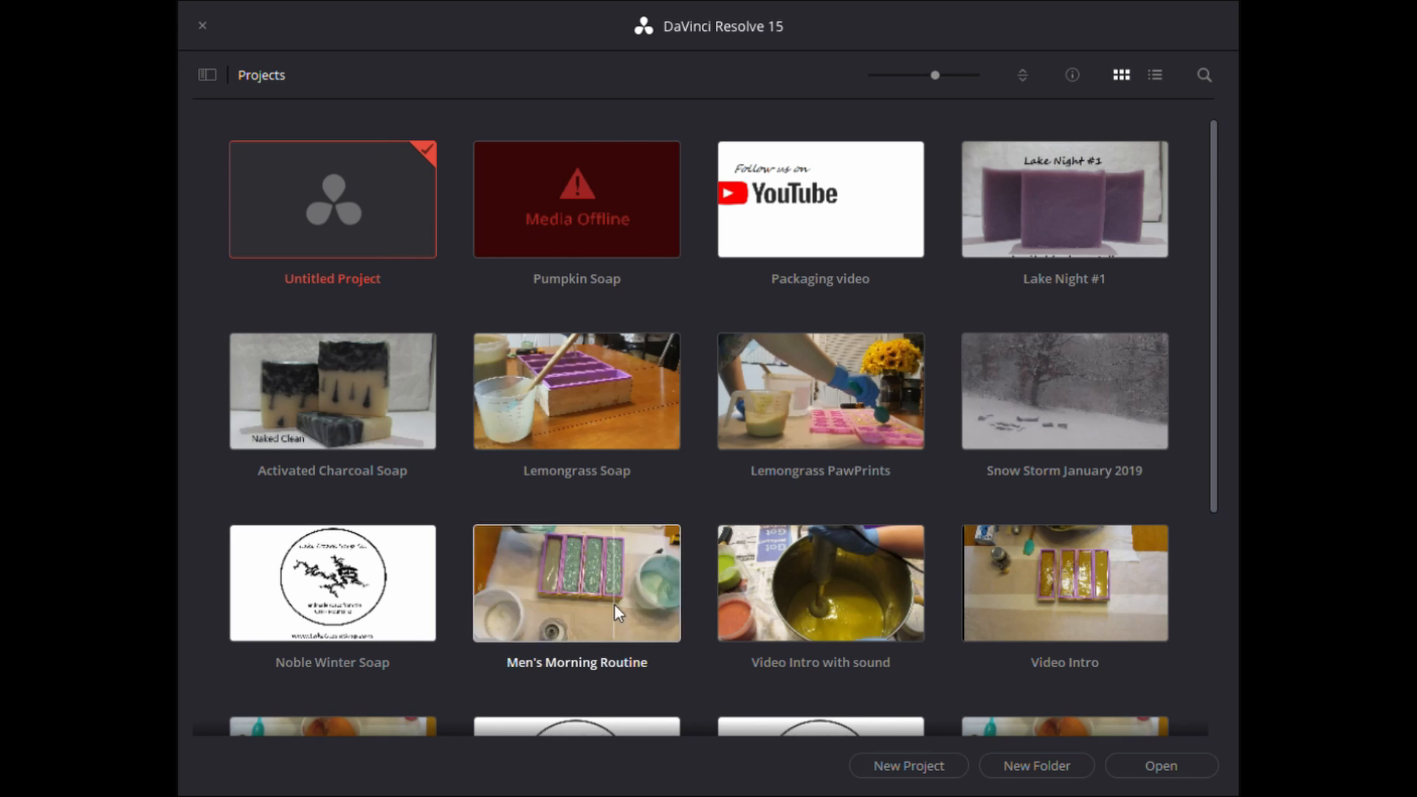
# Open the Soap Cutting Video project and place Intro 2.mov at the start of a new timeline.
pyautogui.click(1157, 771)
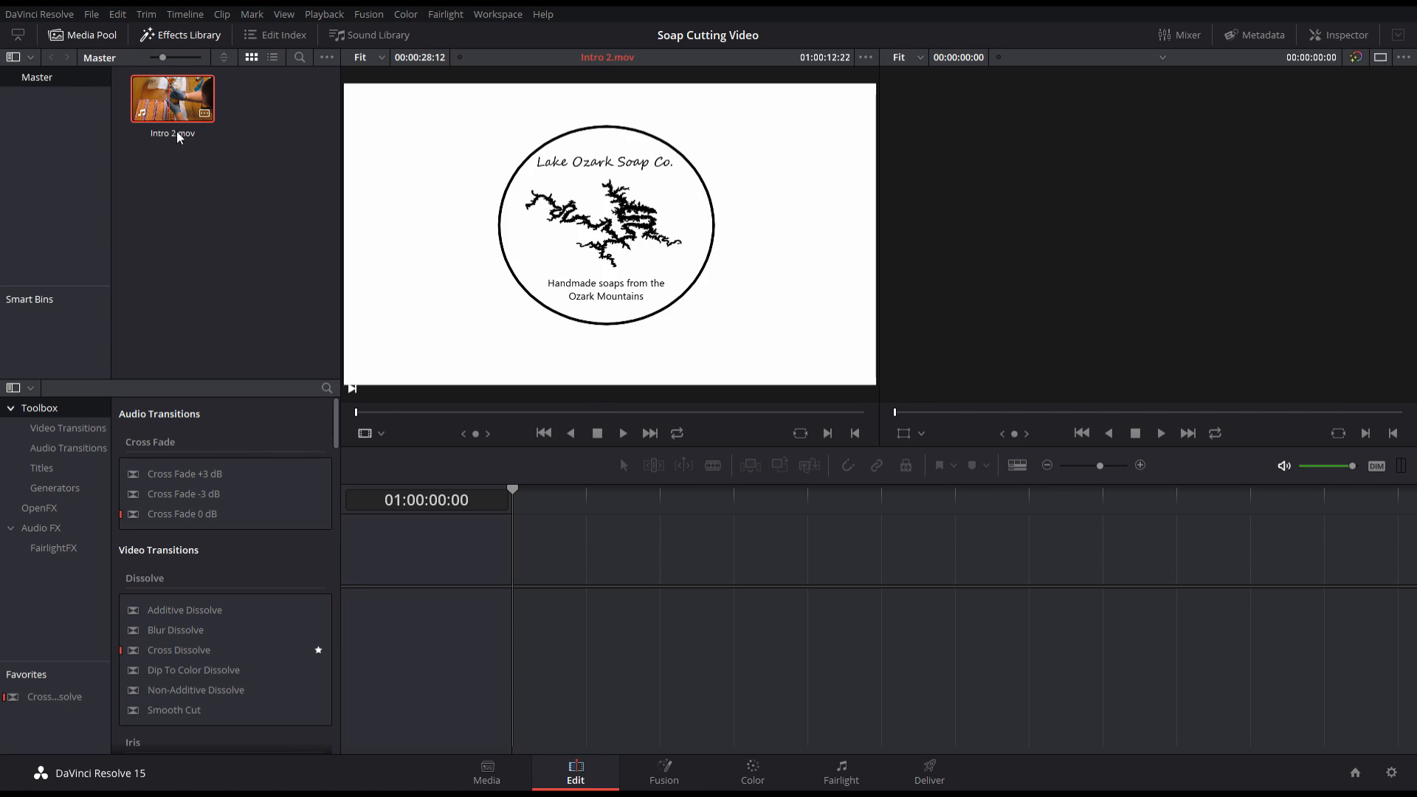
pyautogui.moveTo(180, 131); pyautogui.dragTo(576, 635)
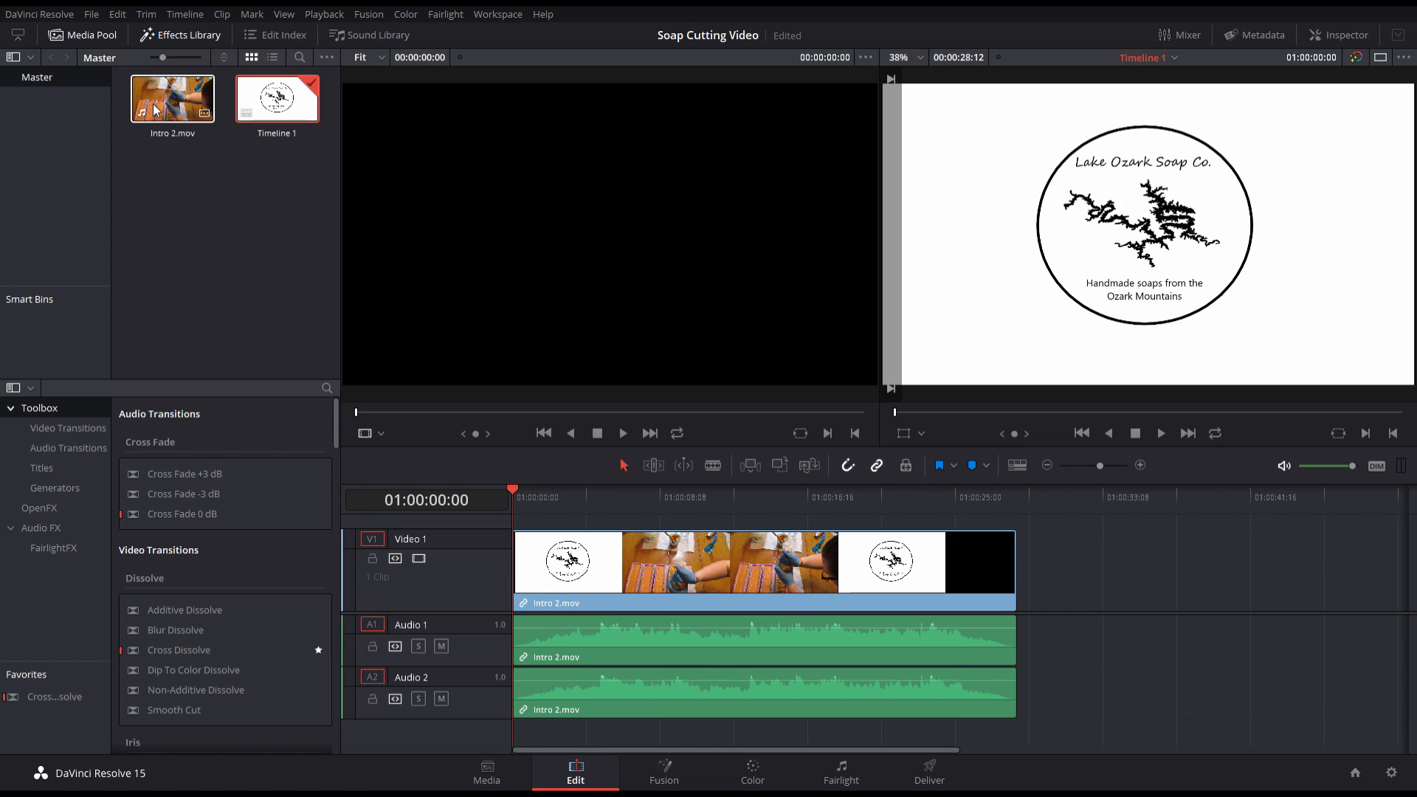
pyautogui.click(830, 191)
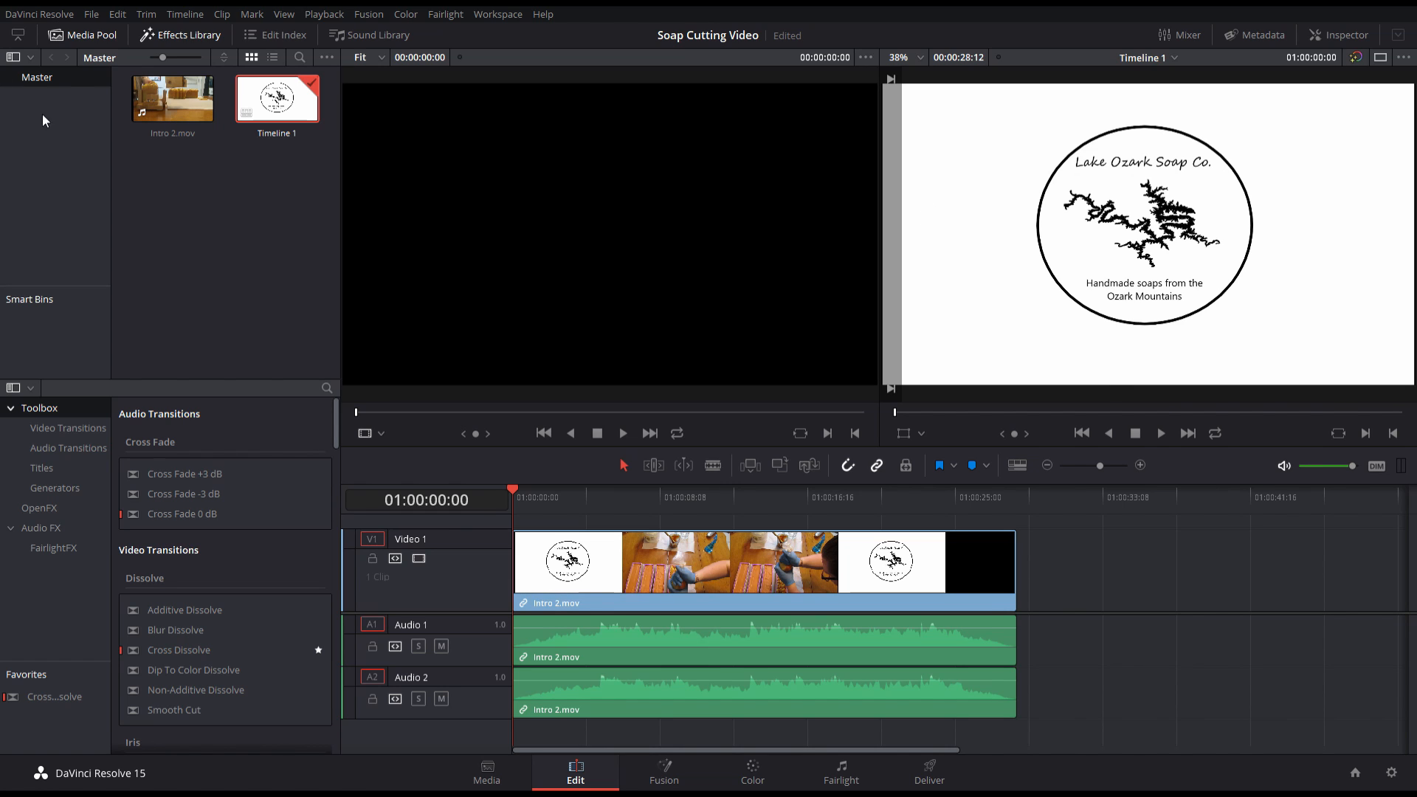
# Import 20190908_161705.mp4, 20190908_160822.mp4 and 20190908_162443.mp4 into the project's media.
pyautogui.click(155, 110)
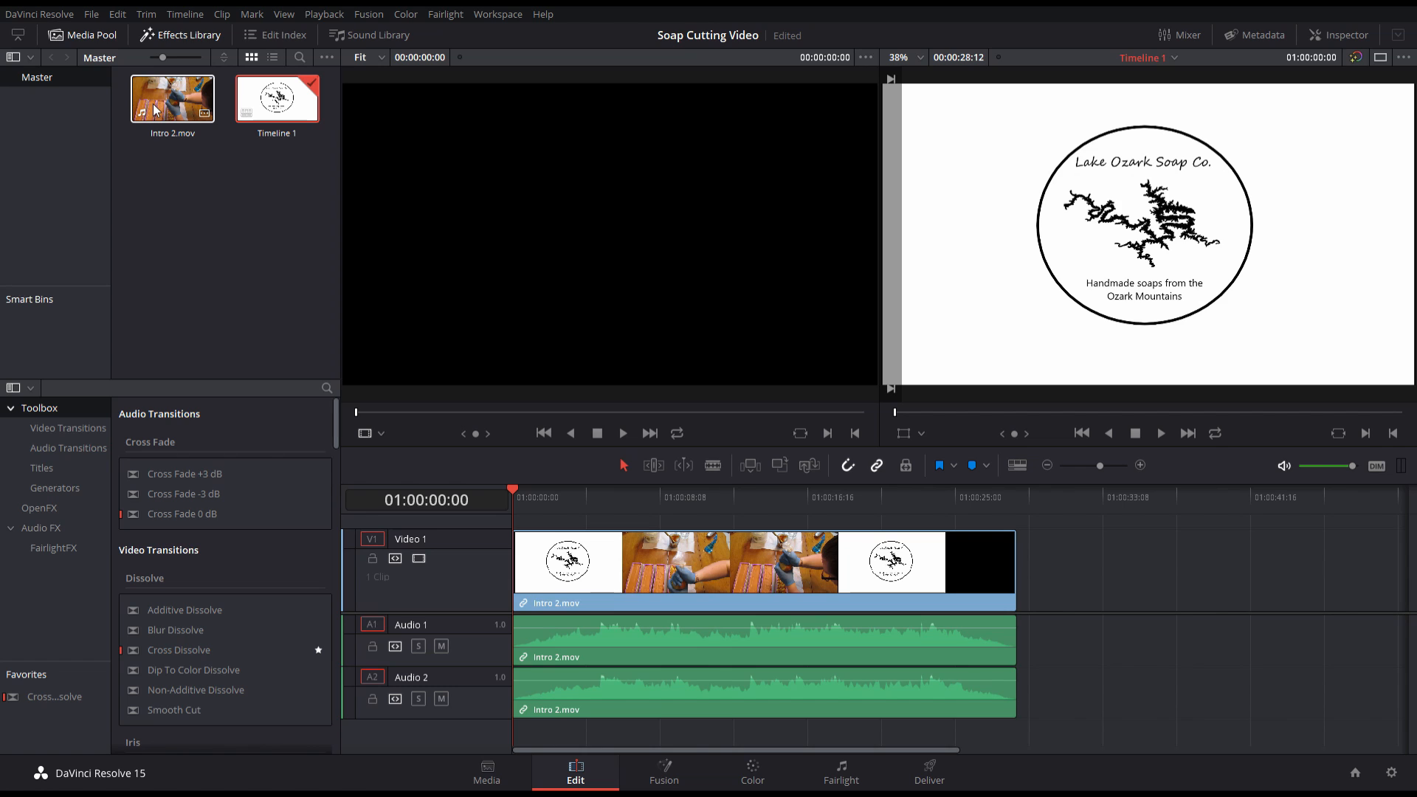
pyautogui.click(829, 189)
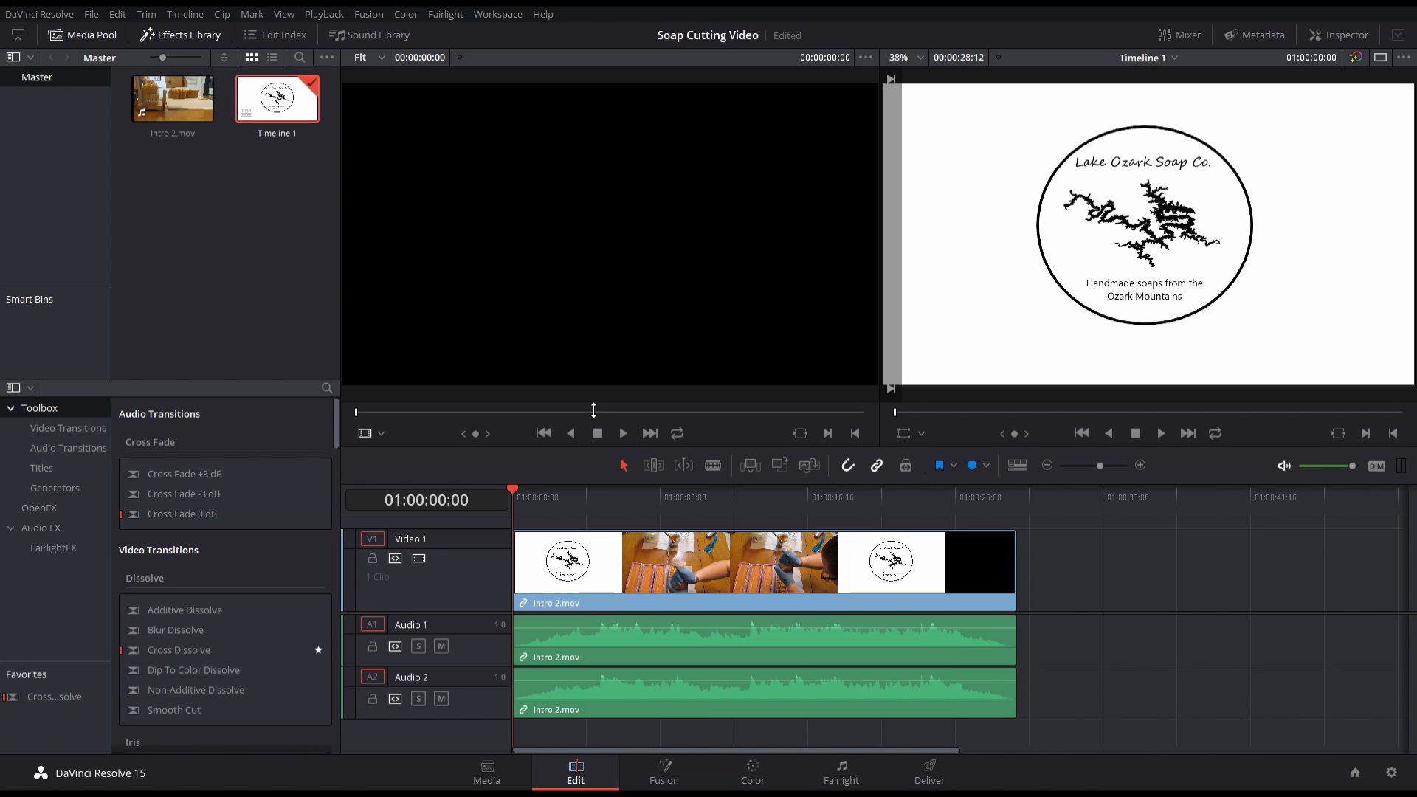
pyautogui.click(1001, 544)
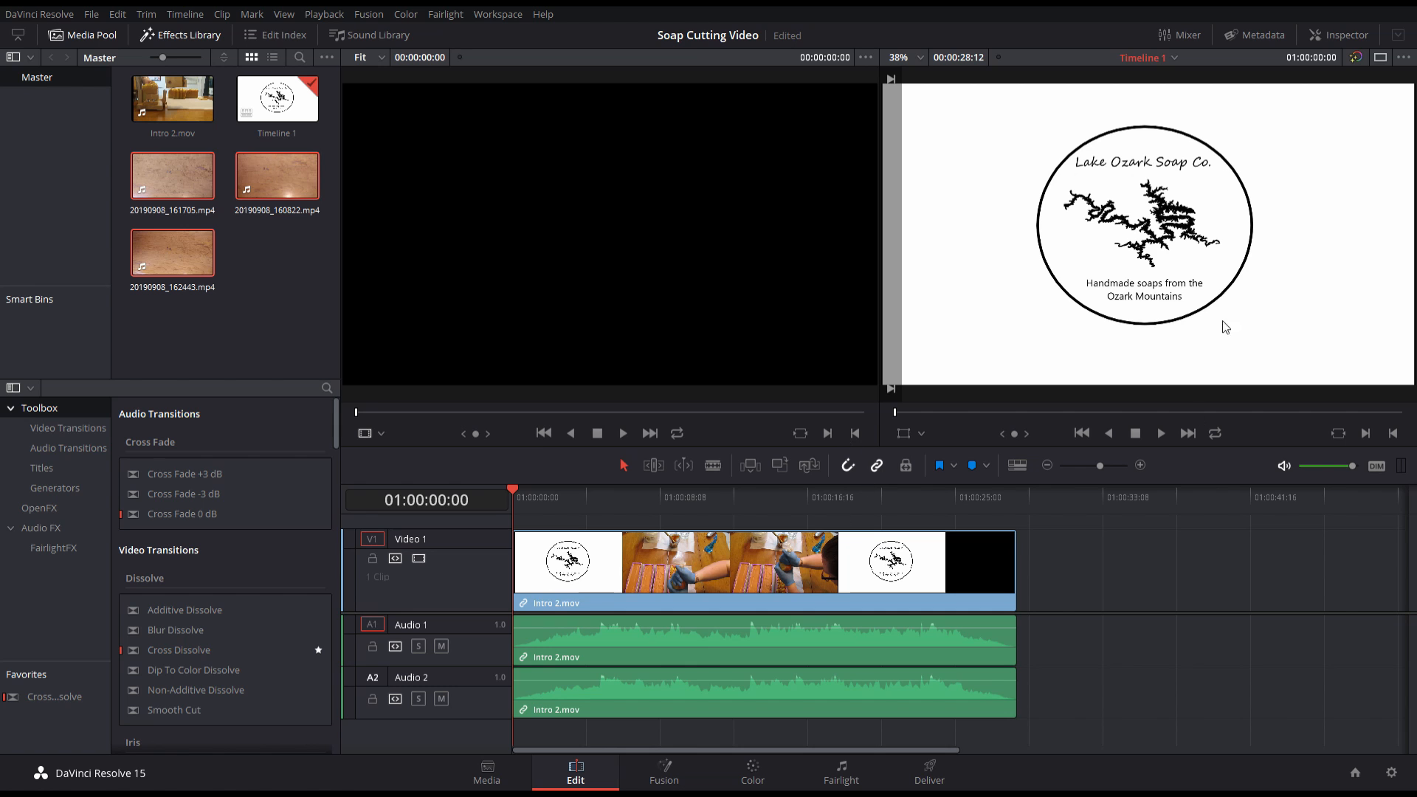
# Play through the intro to 01:00:28:00 and place the three imported soap clips after it on the timeline.
pyautogui.click(1164, 432)
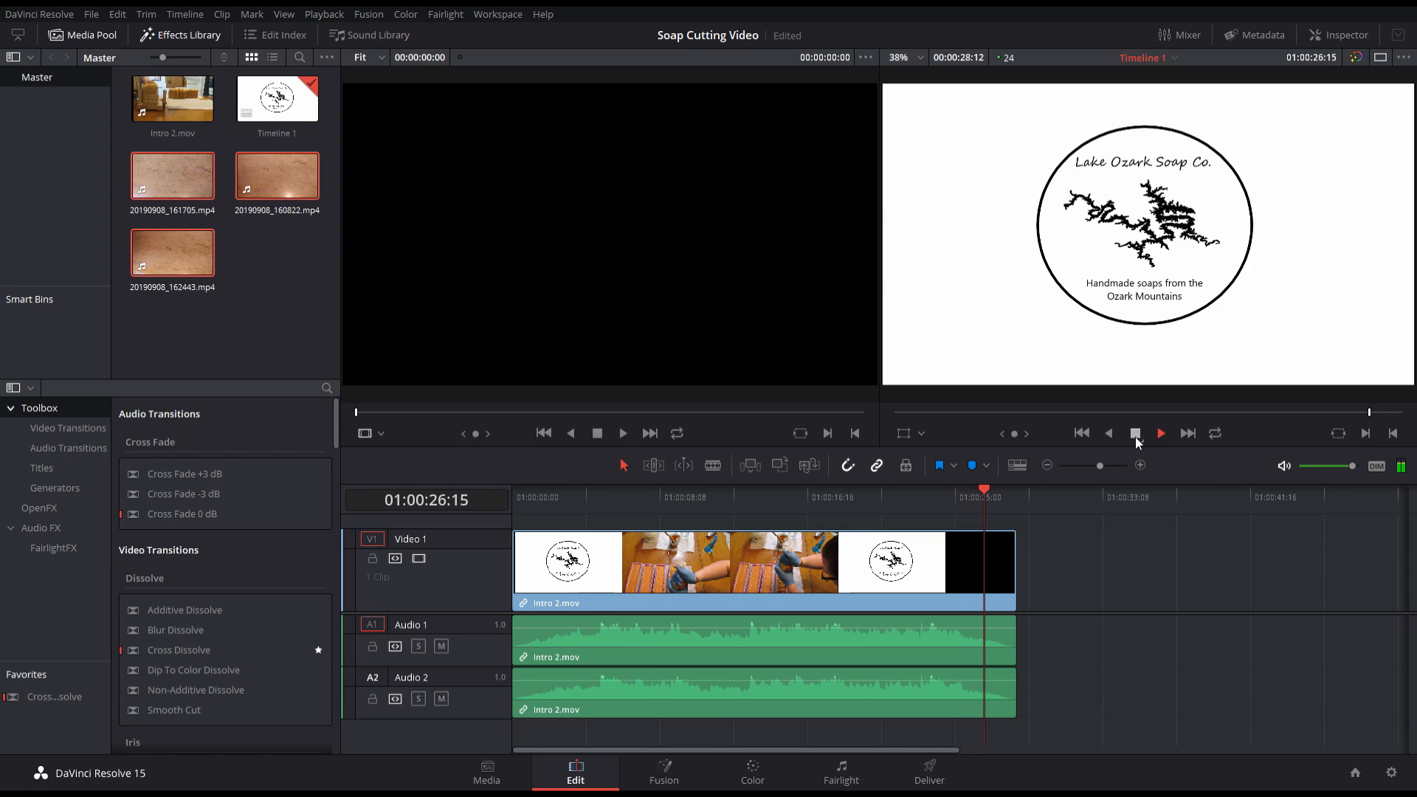
pyautogui.click(1135, 434)
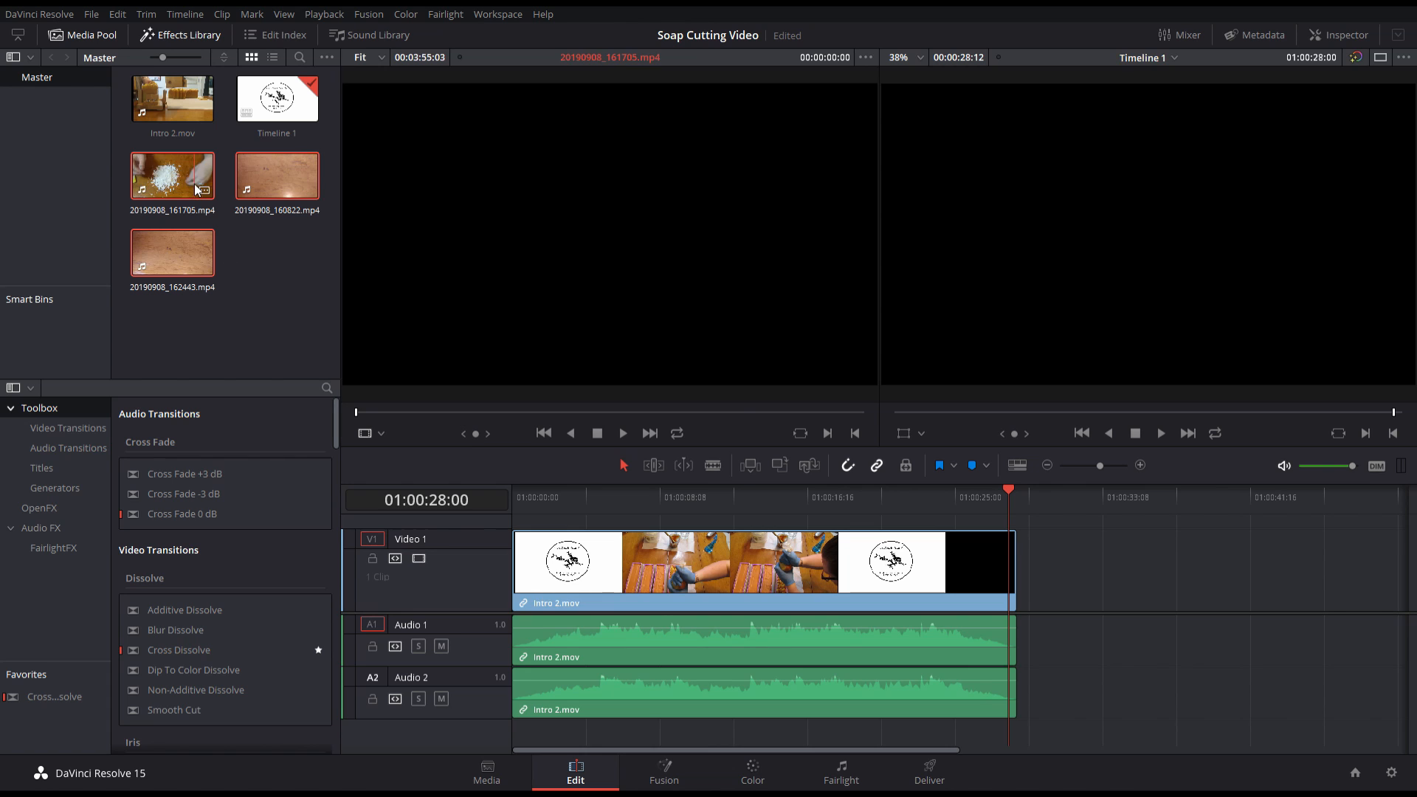
pyautogui.moveTo(194, 184); pyautogui.dragTo(1116, 628)
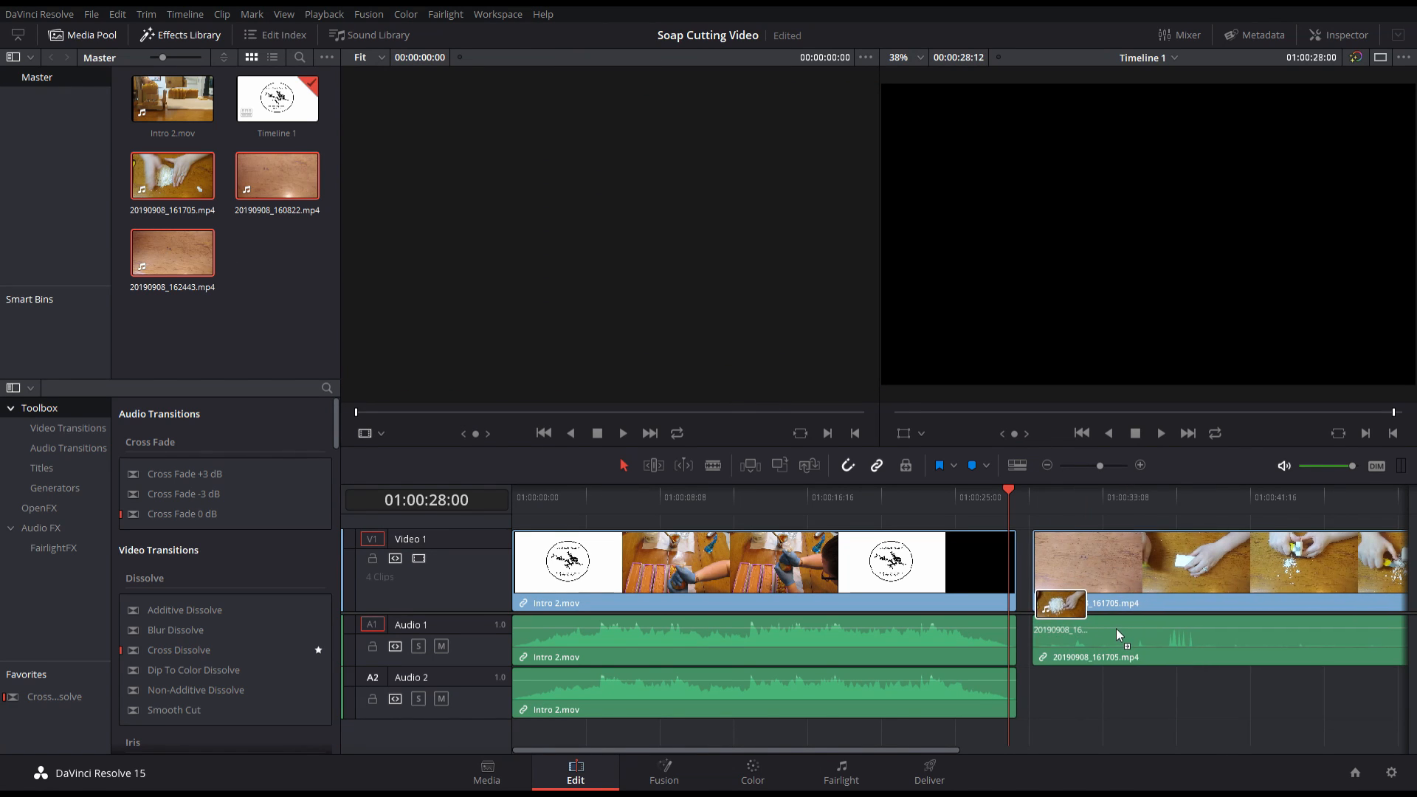
# Unlink the soap clips' audio from their video and delete that audio from Audio 1.
pyautogui.click(1115, 647)
pyautogui.hotkey('ctrl', 'alt', 'l')
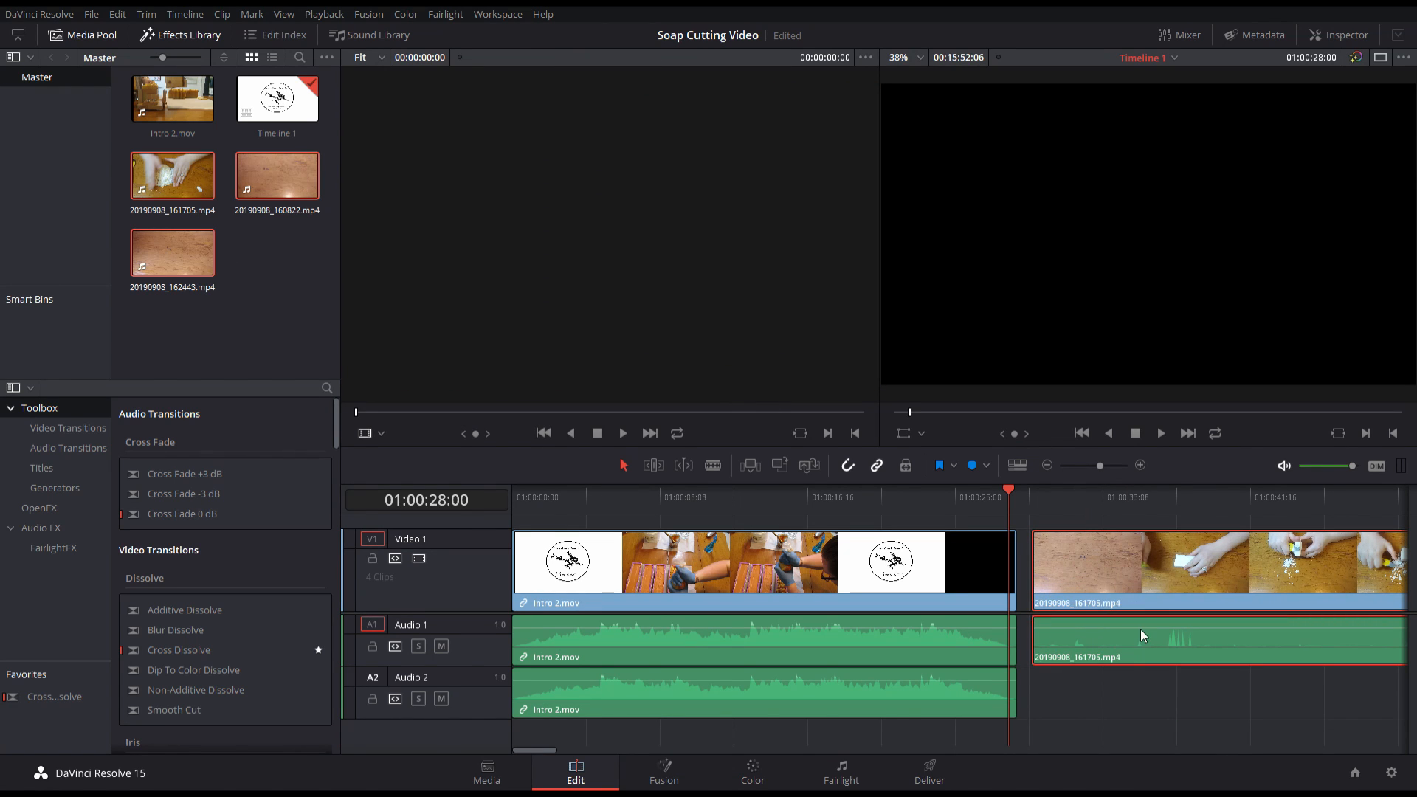
pyautogui.click(987, 697)
pyautogui.click(1122, 662)
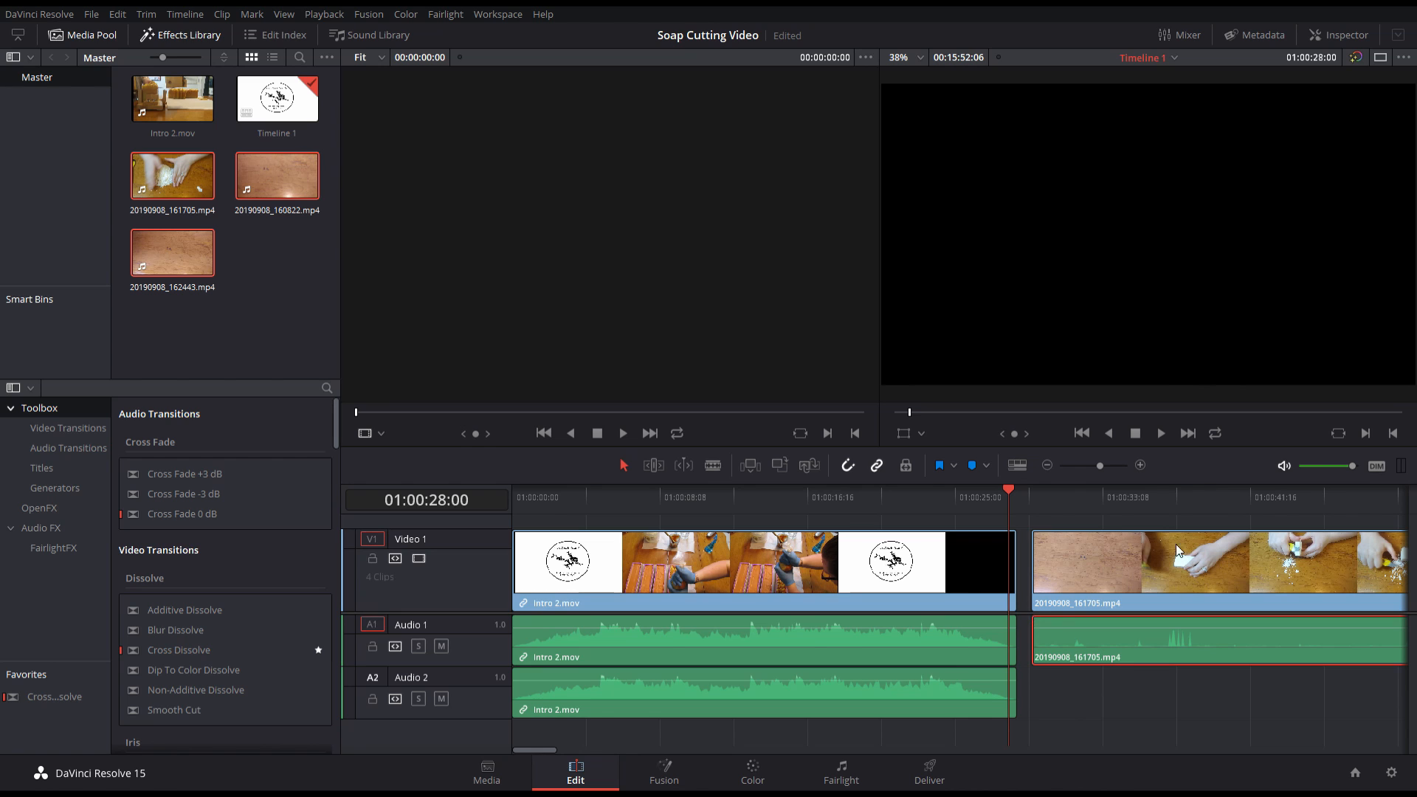
pyautogui.press('Delete')
pyautogui.click(1121, 649)
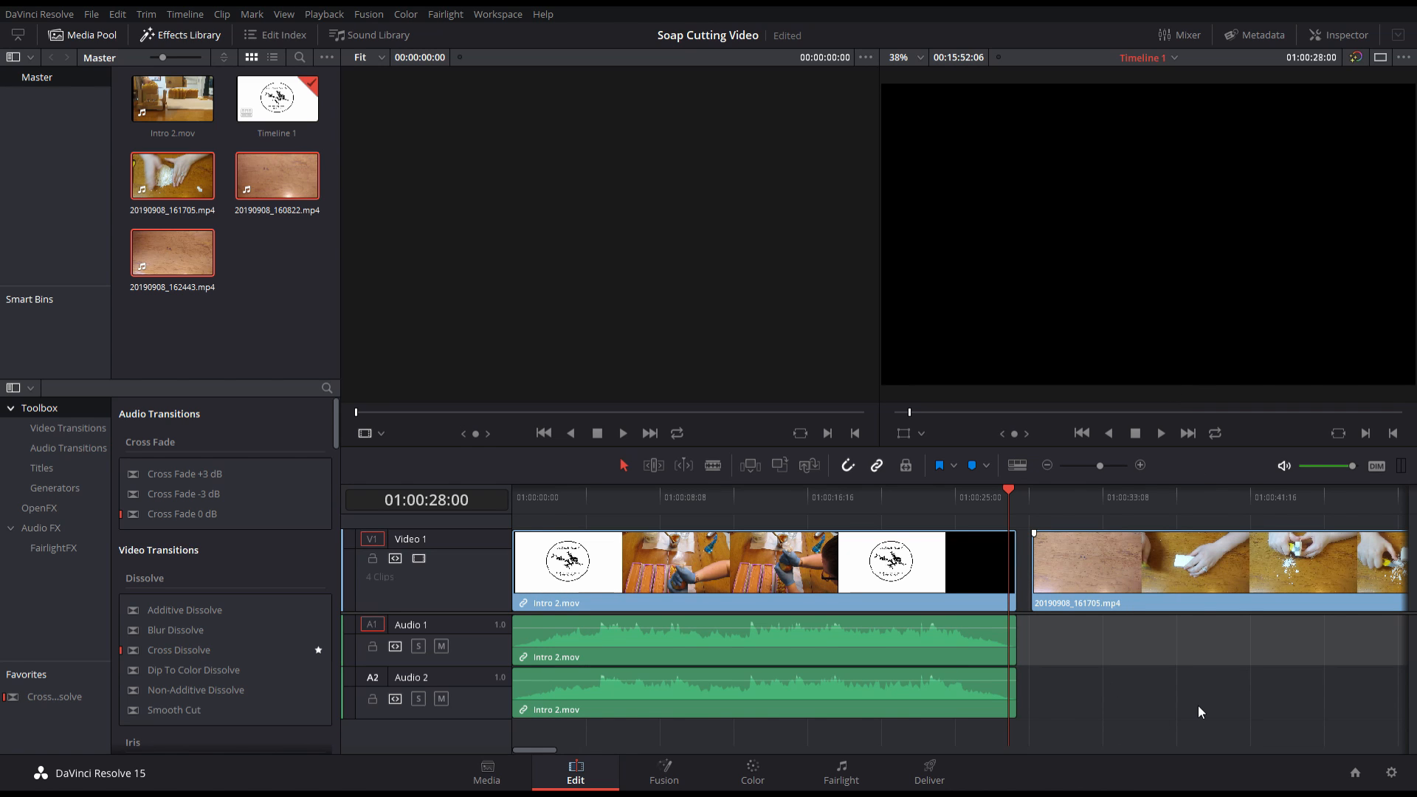
# Move the 20190908_161705.mp4 video earlier to cover the intro's black ending and add a Cross Dissolve at its start.
pyautogui.moveTo(1123, 571); pyautogui.dragTo(1096, 576)
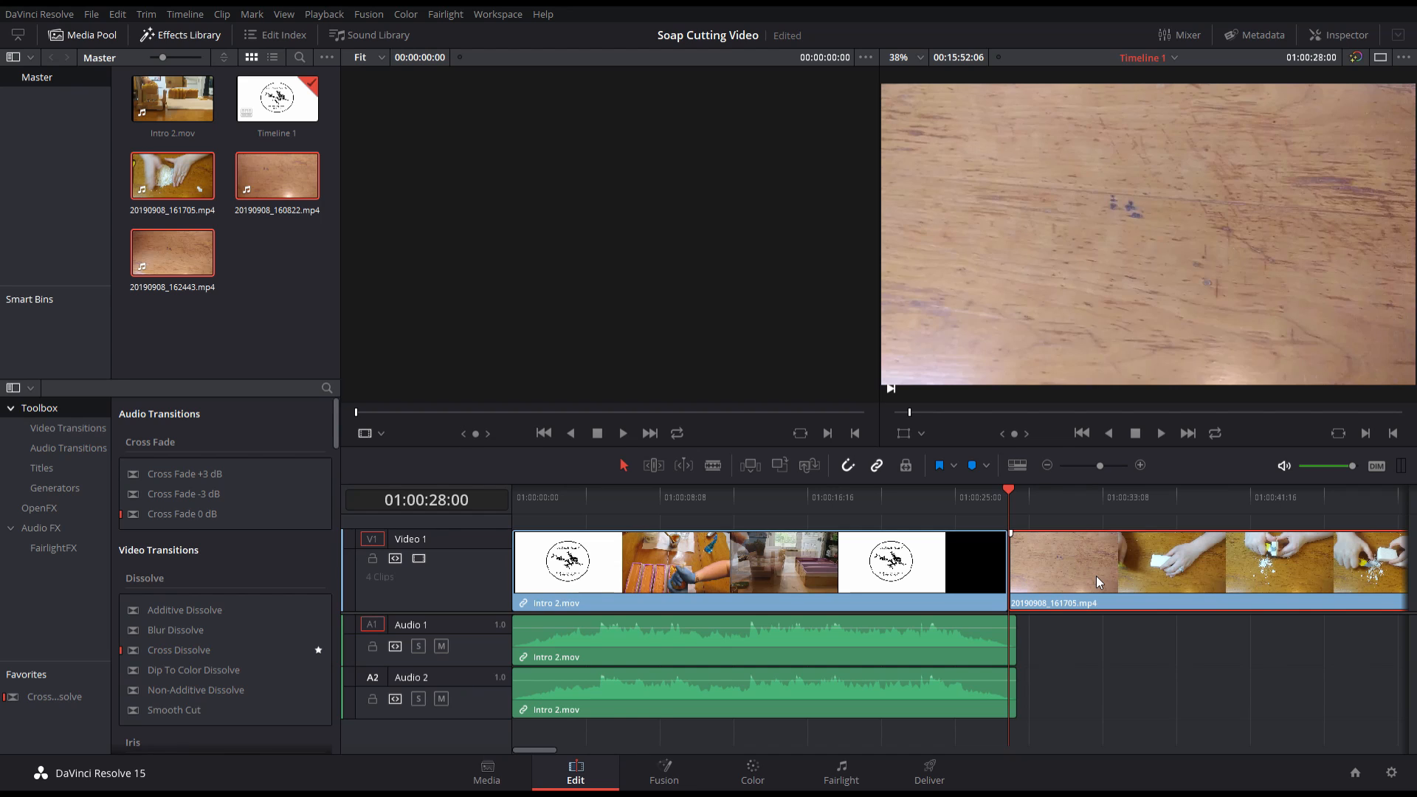
pyautogui.moveTo(180, 651); pyautogui.dragTo(1009, 574)
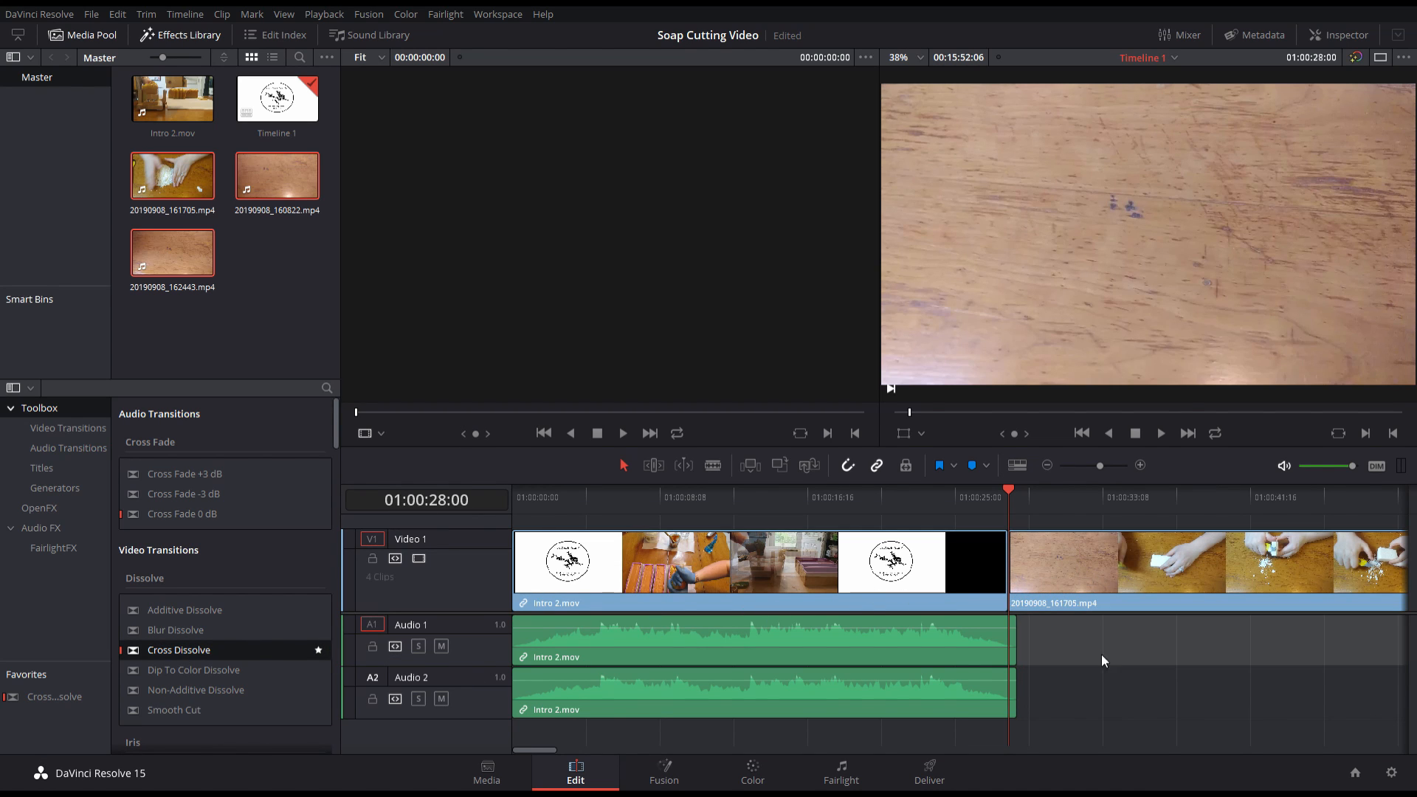
pyautogui.moveTo(1016, 491); pyautogui.dragTo(781, 502)
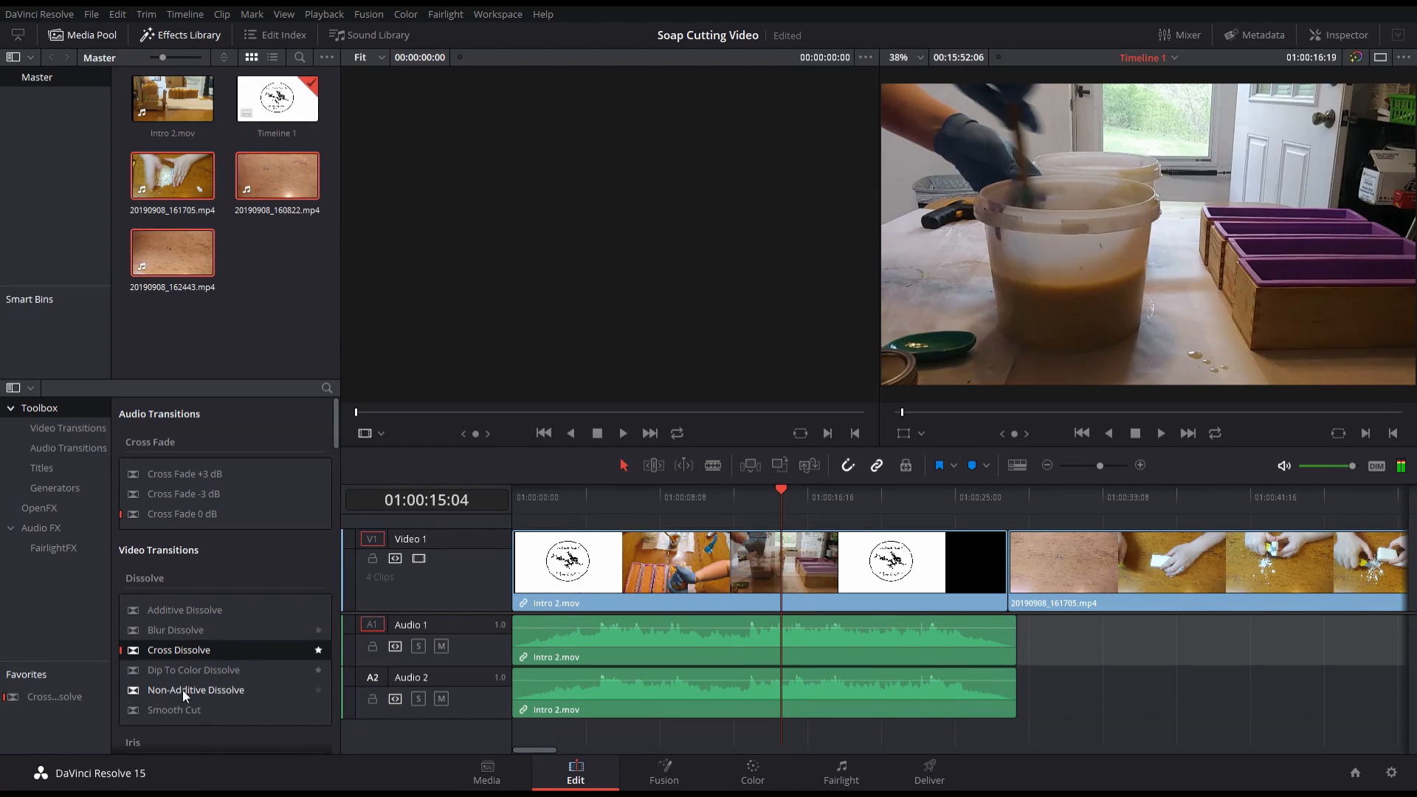
pyautogui.moveTo(198, 651); pyautogui.dragTo(1034, 579)
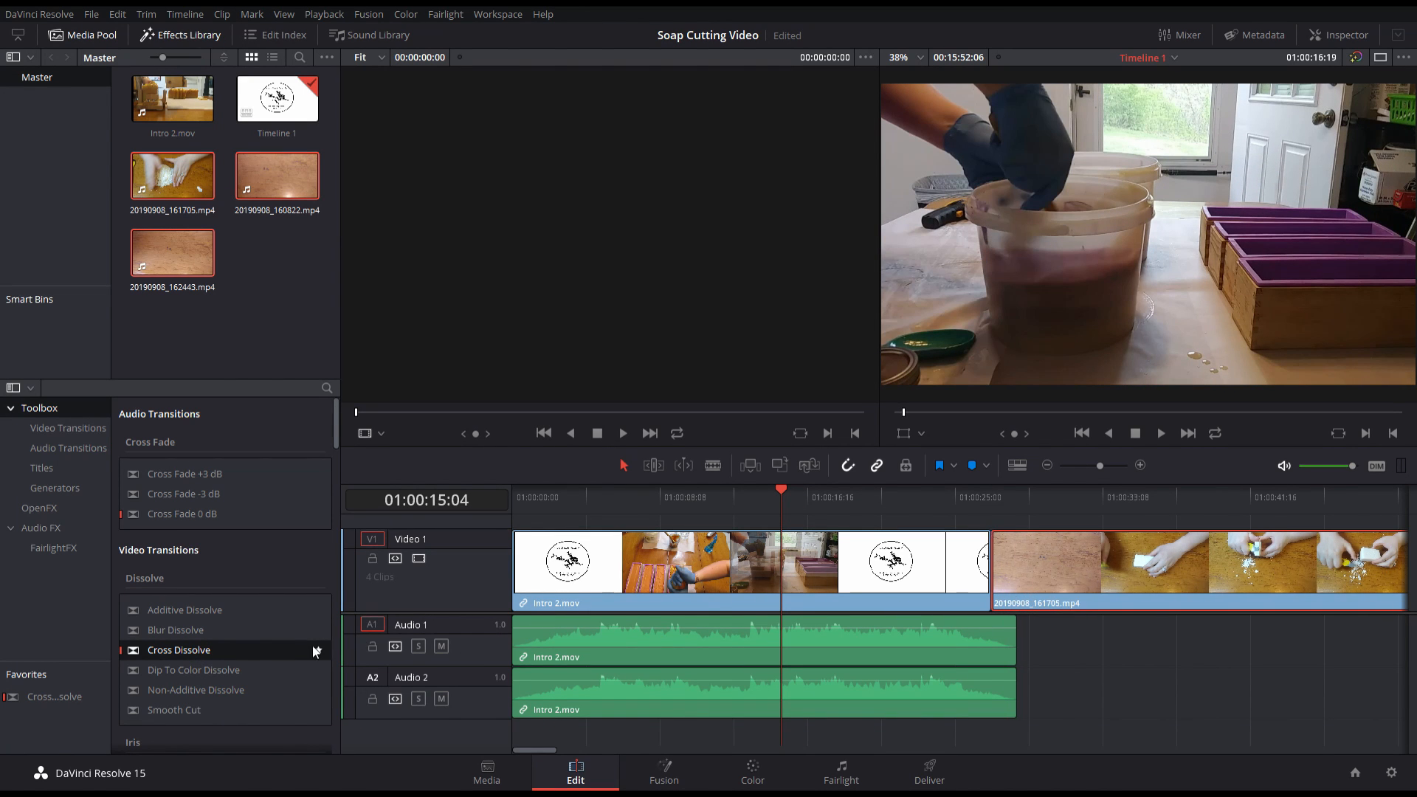
pyautogui.moveTo(170, 651); pyautogui.dragTo(1016, 588)
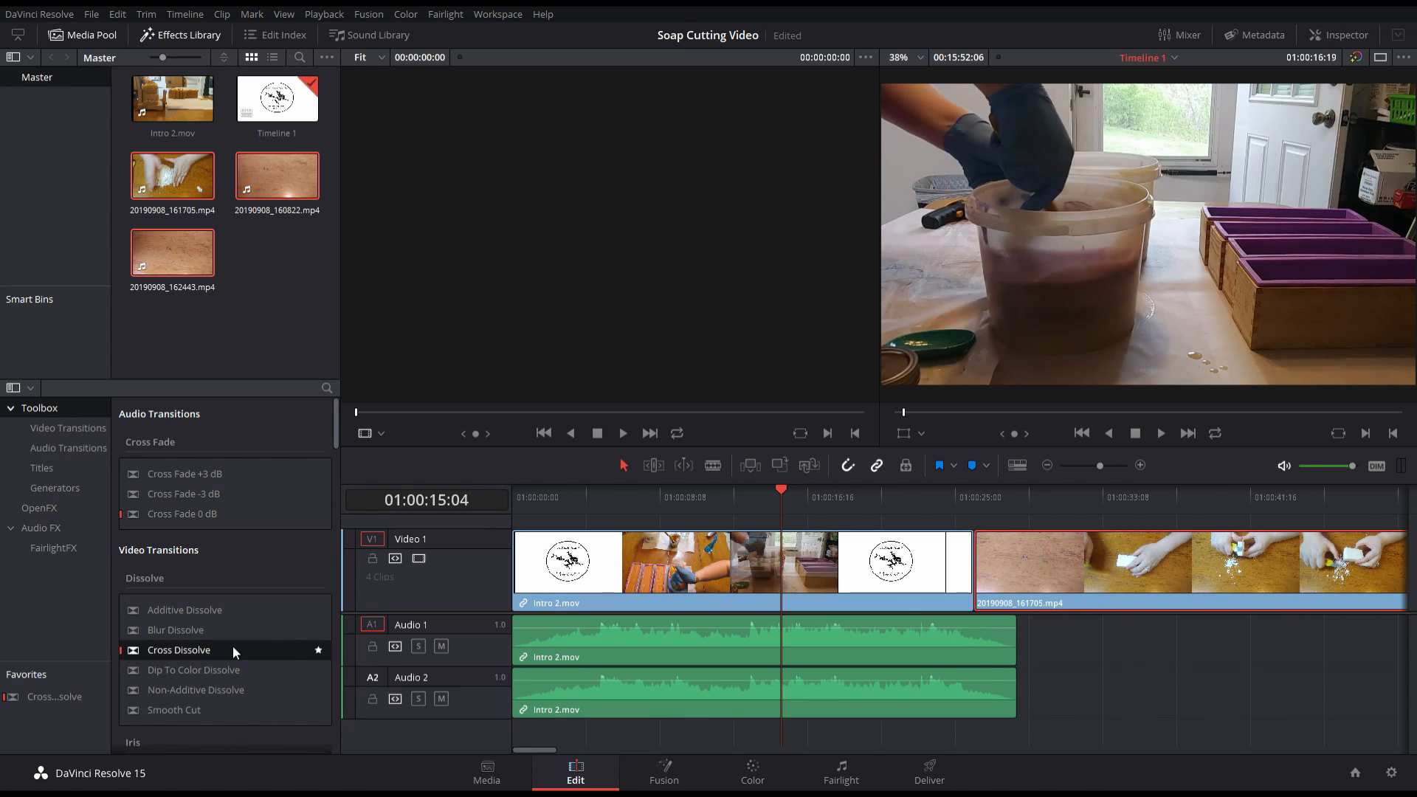
pyautogui.moveTo(231, 649); pyautogui.dragTo(978, 579)
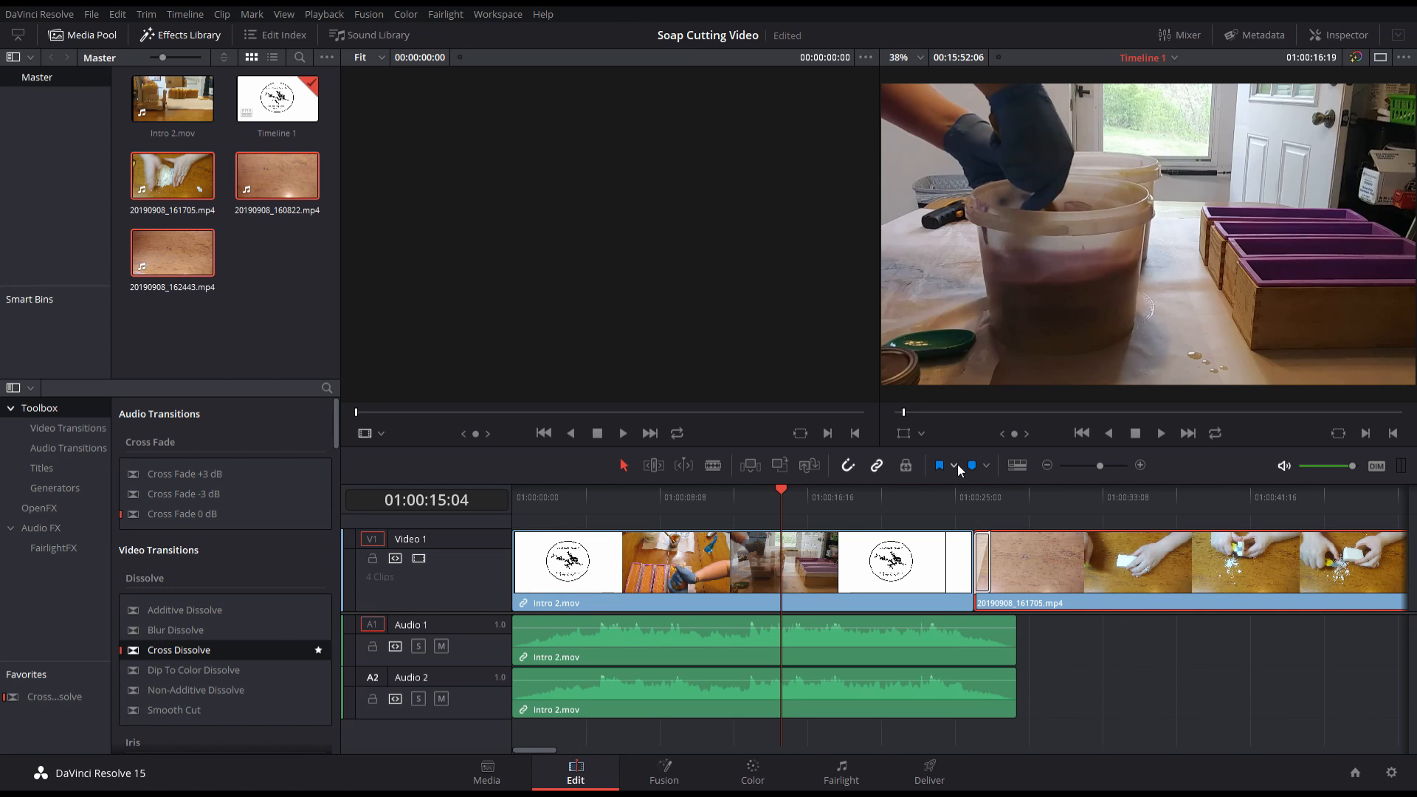
# Preview the intro transition from 01:00:24:15 and fade out Intro 2.mov on Audio 1 and Audio 2 over its final seconds.
pyautogui.click(949, 506)
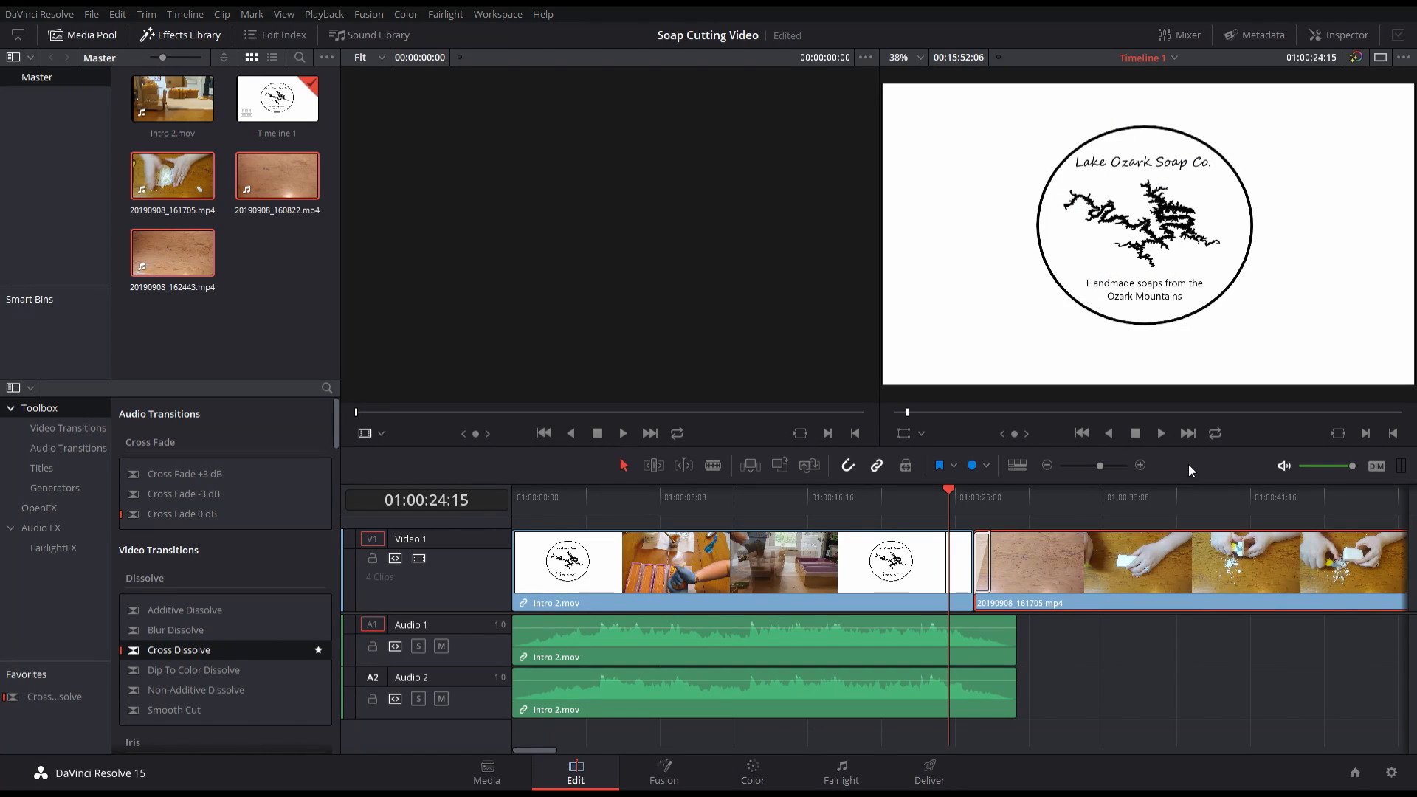
pyautogui.press('space')
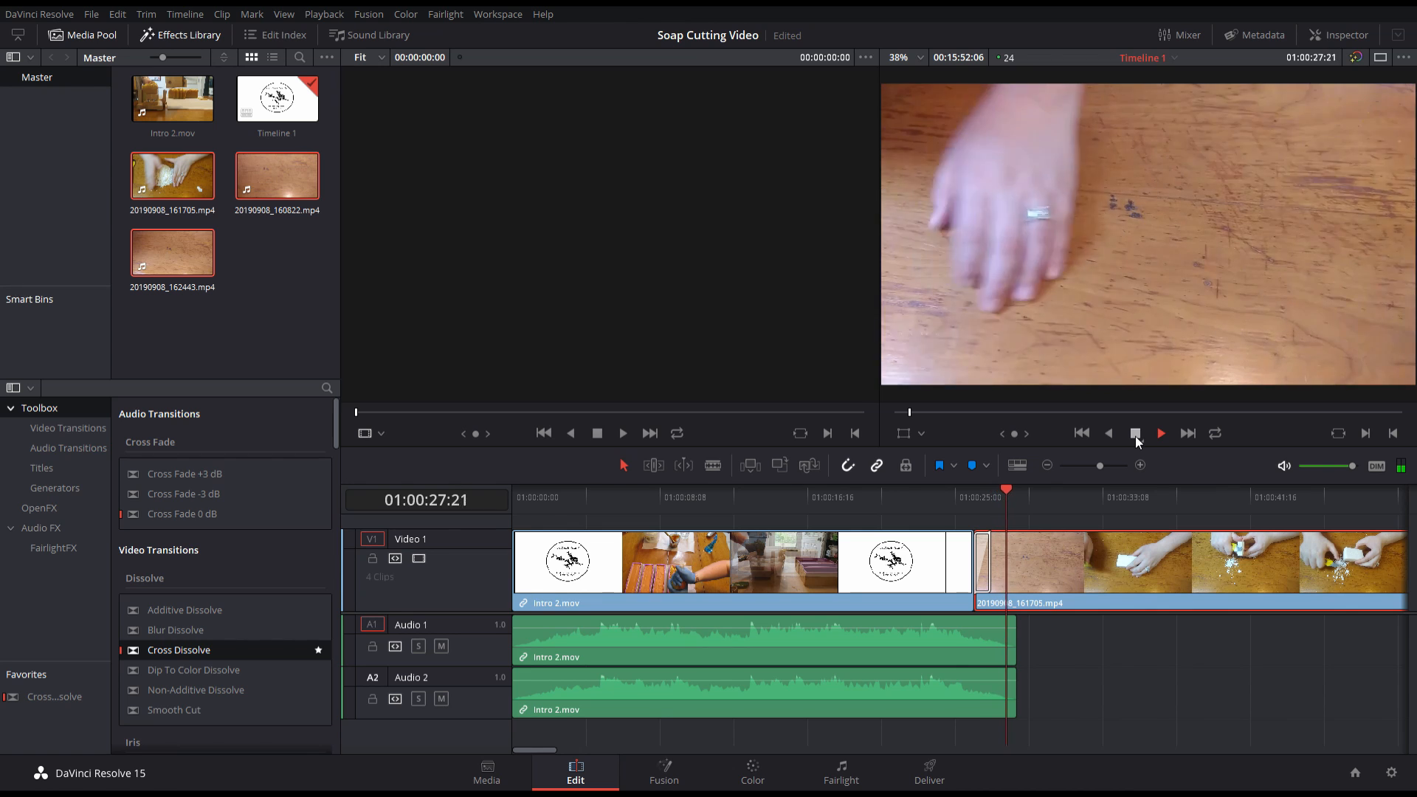
pyautogui.click(1135, 434)
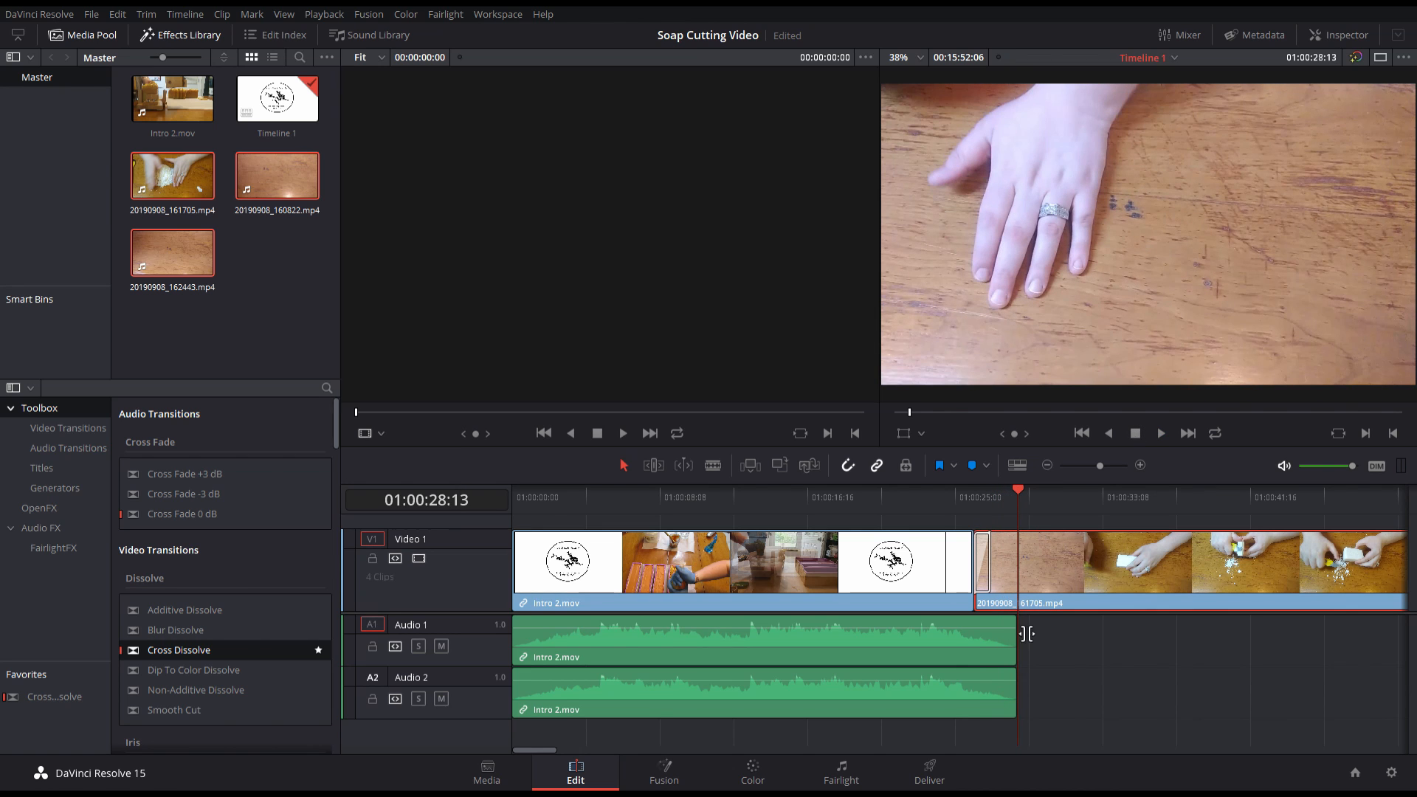
pyautogui.moveTo(1015, 619); pyautogui.dragTo(914, 618)
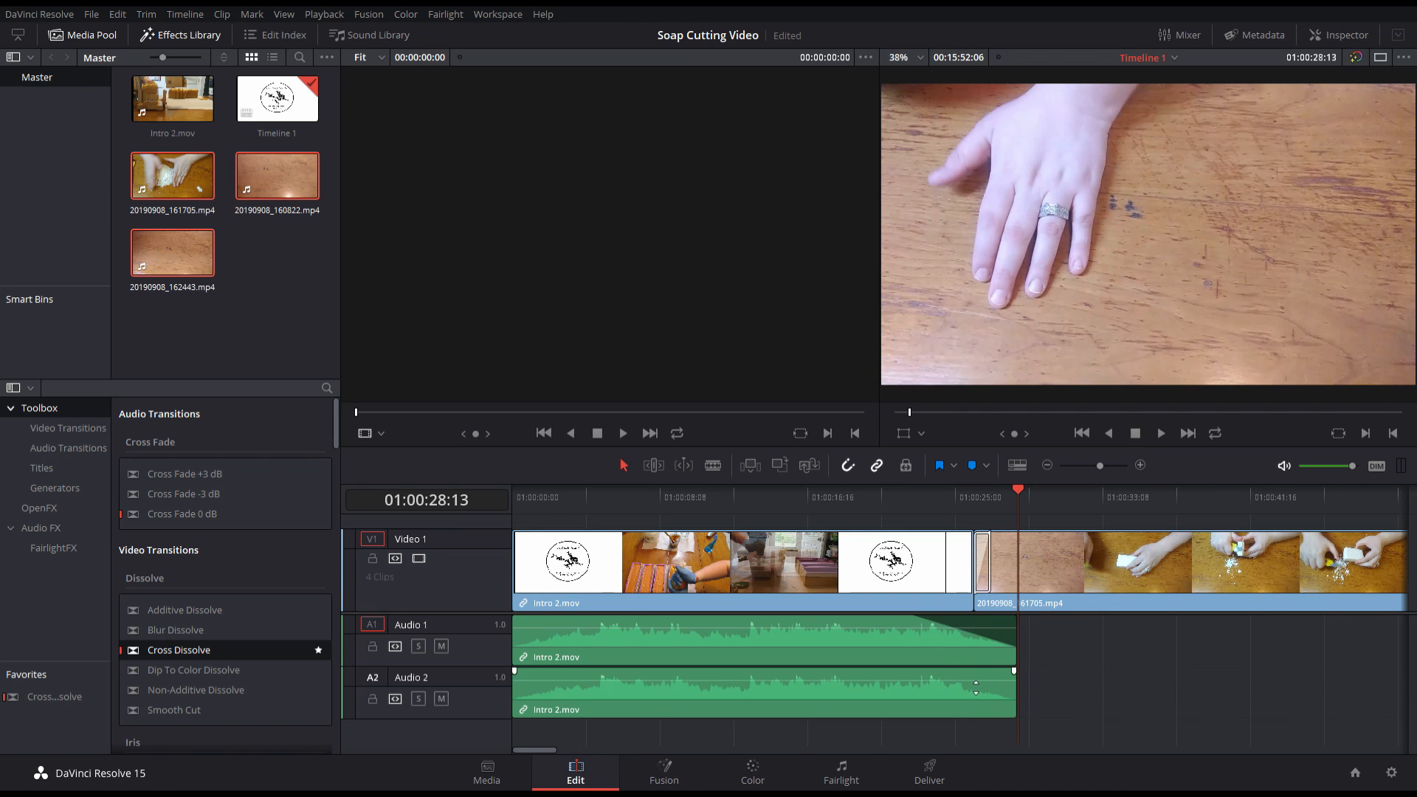
pyautogui.moveTo(1015, 672); pyautogui.dragTo(901, 685)
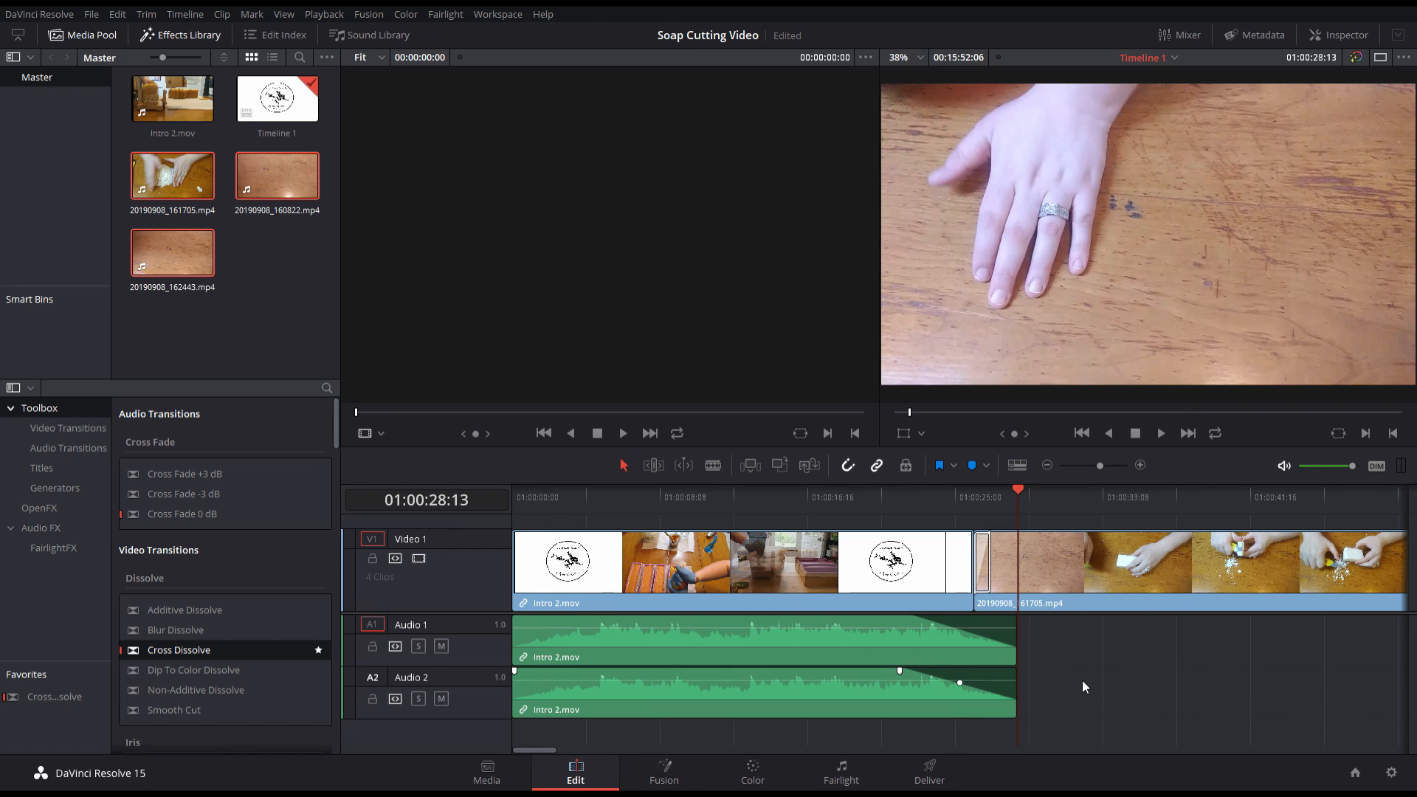
# Review the start of the soap footage and split the 20190908_161705.mp4 clip at 01:00:37:12.
pyautogui.click(1161, 434)
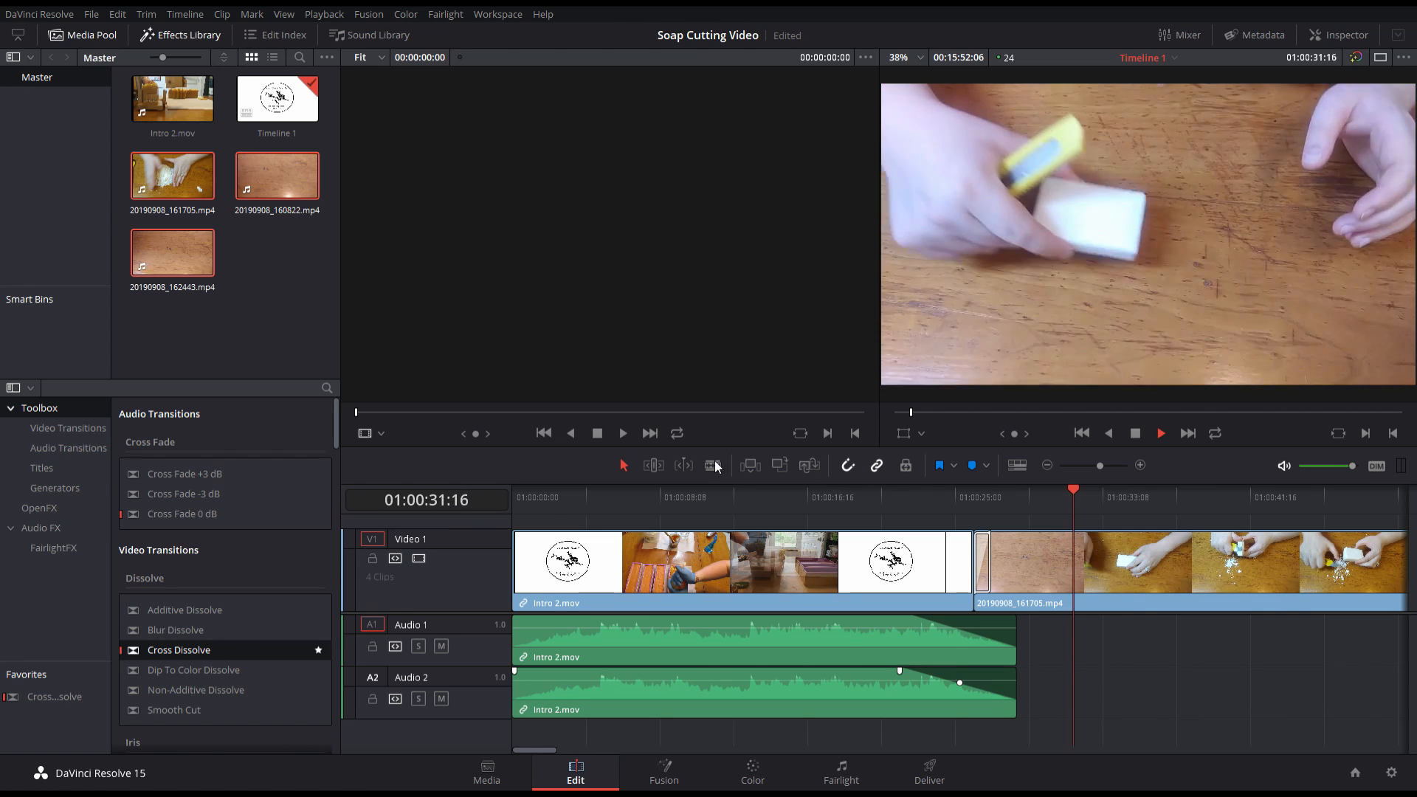
pyautogui.press('b')
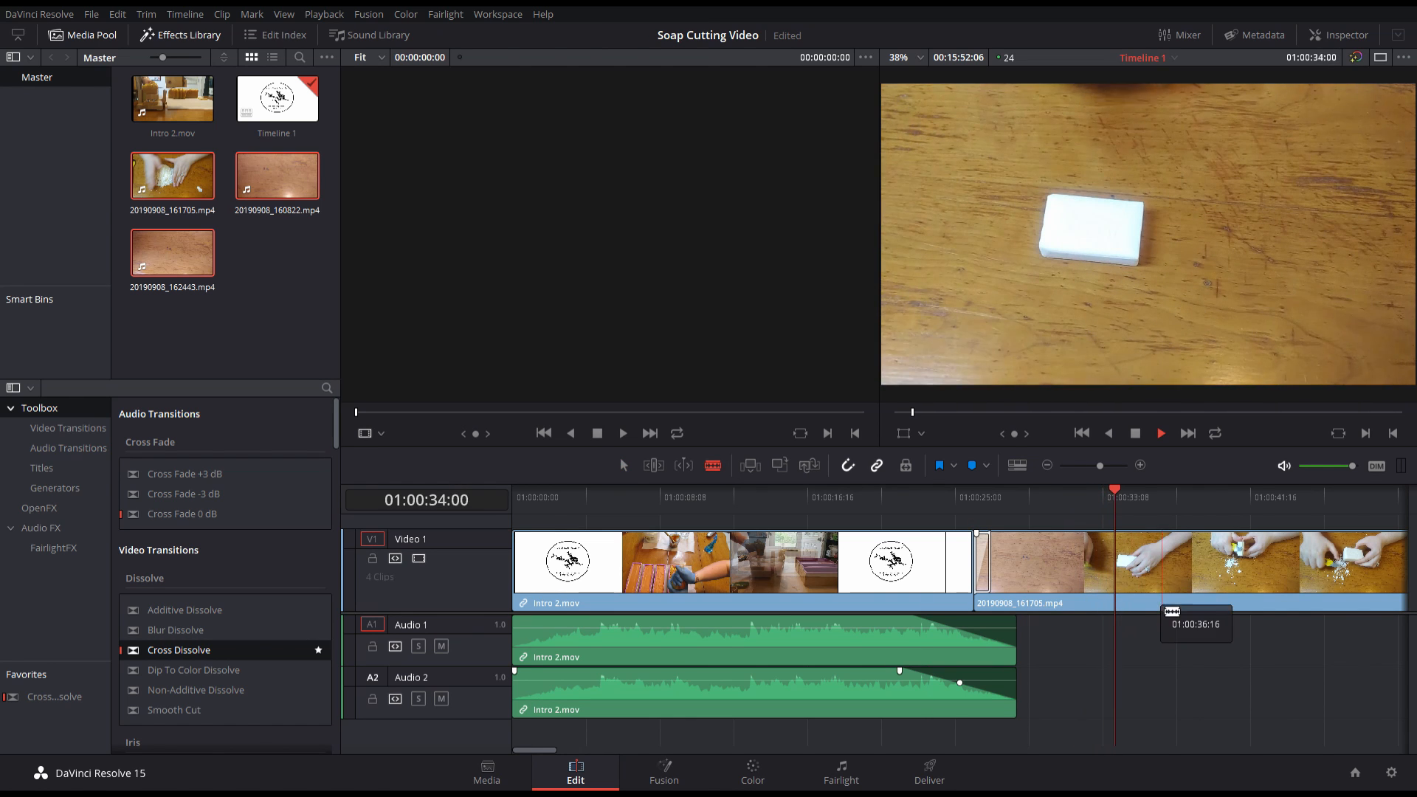
pyautogui.click(1136, 434)
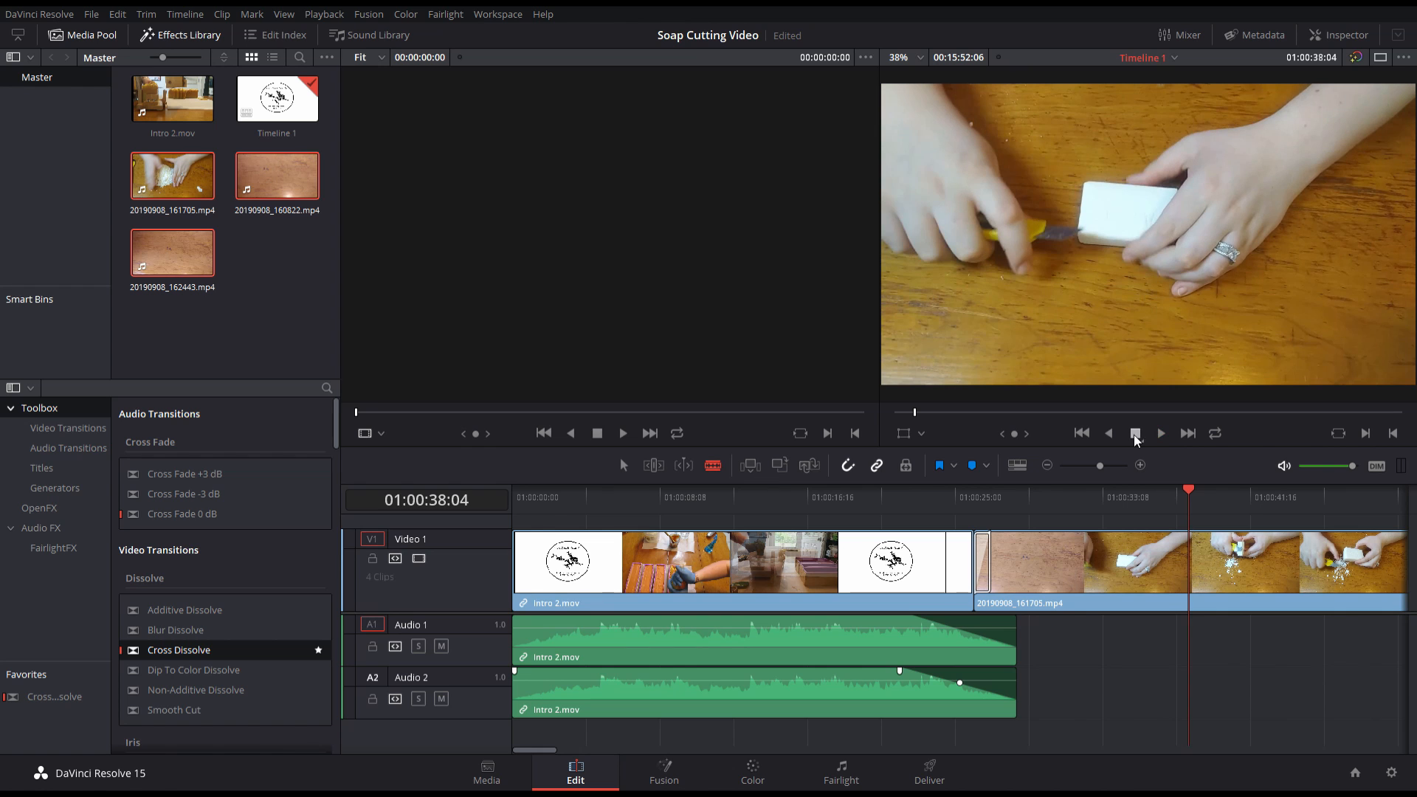
pyautogui.moveTo(1190, 492); pyautogui.dragTo(1179, 491)
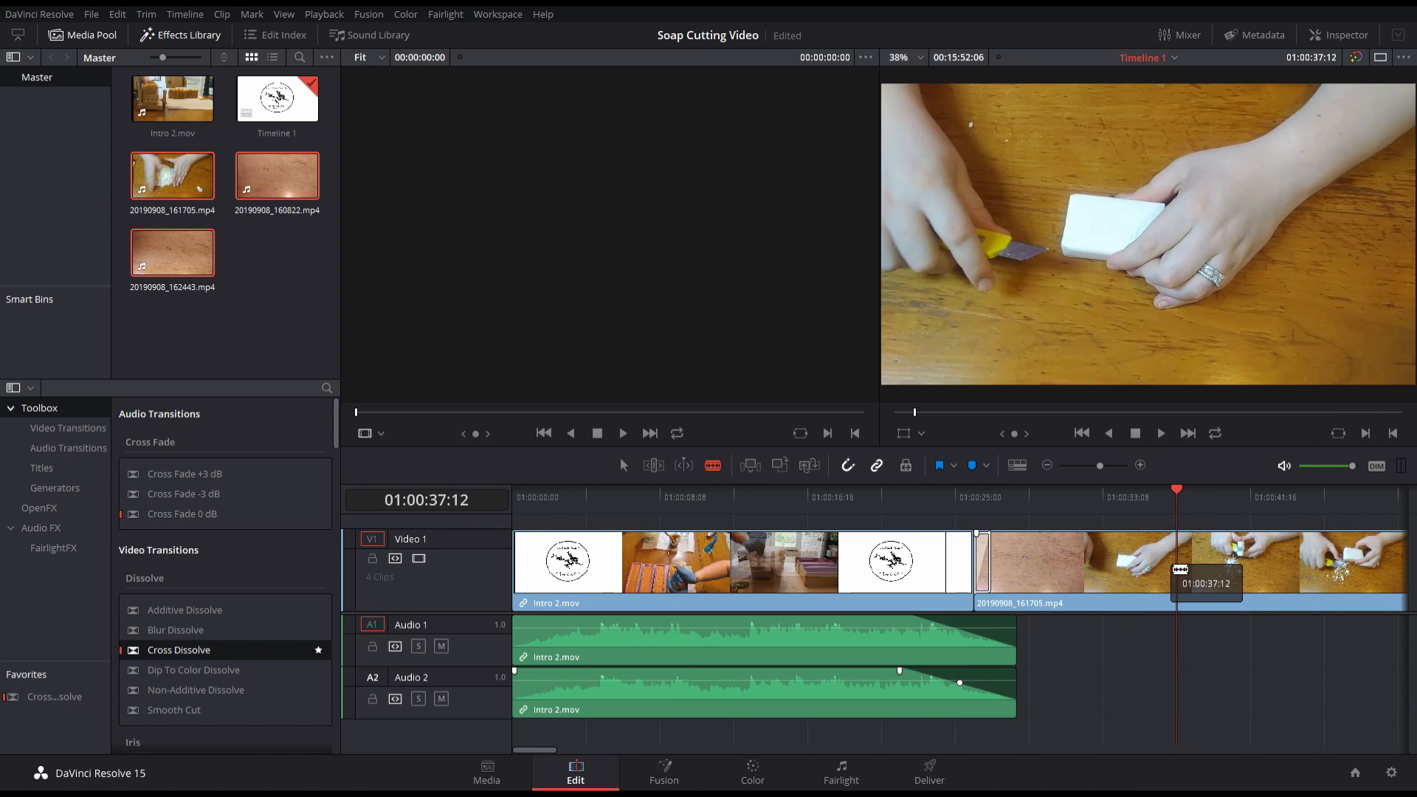
pyautogui.click(1175, 570)
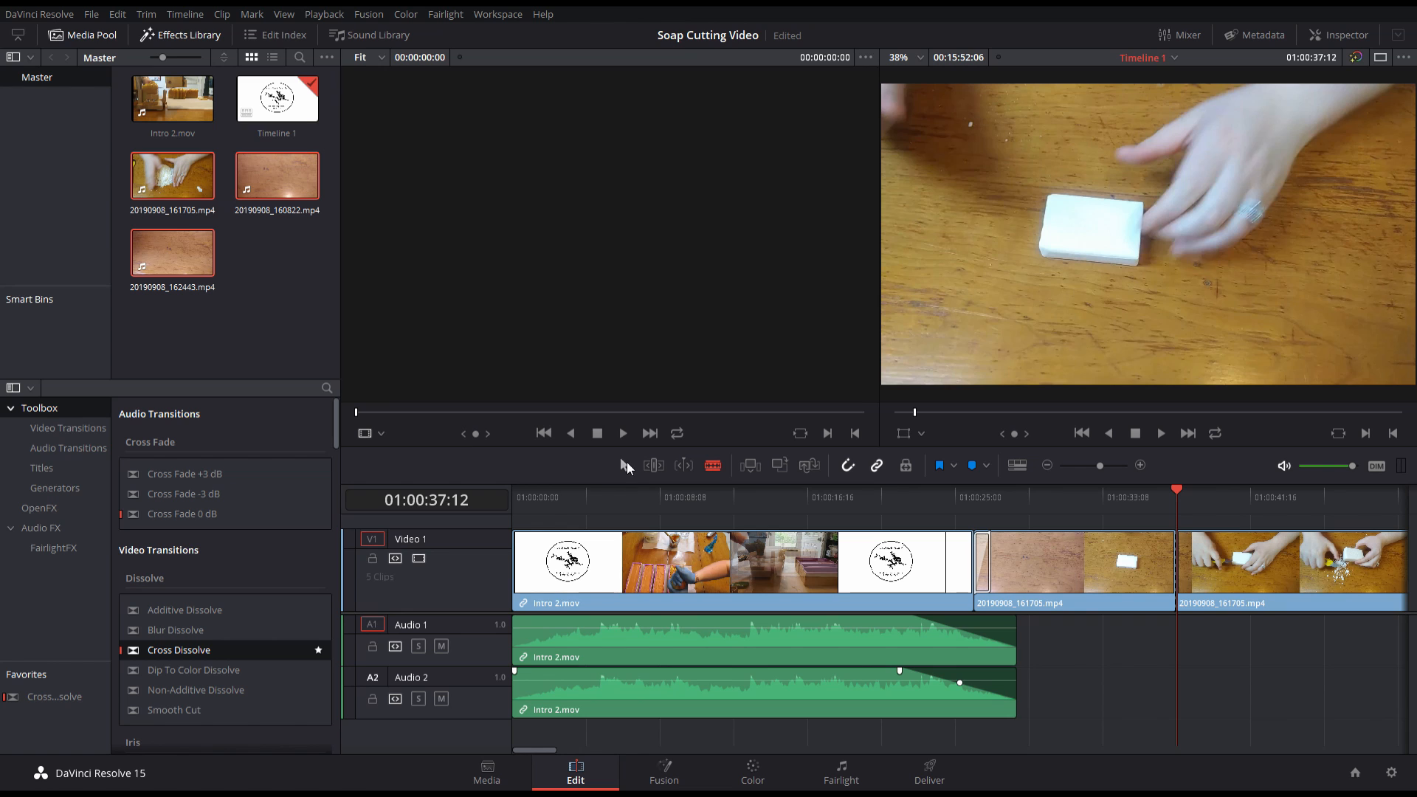
# Delete the soap clip's opening section and move the remaining footage up against the end of the intro video.
pyautogui.click(625, 463)
pyautogui.click(1082, 560)
pyautogui.press('BackSpace')
pyautogui.moveTo(1212, 604); pyautogui.dragTo(990, 620)
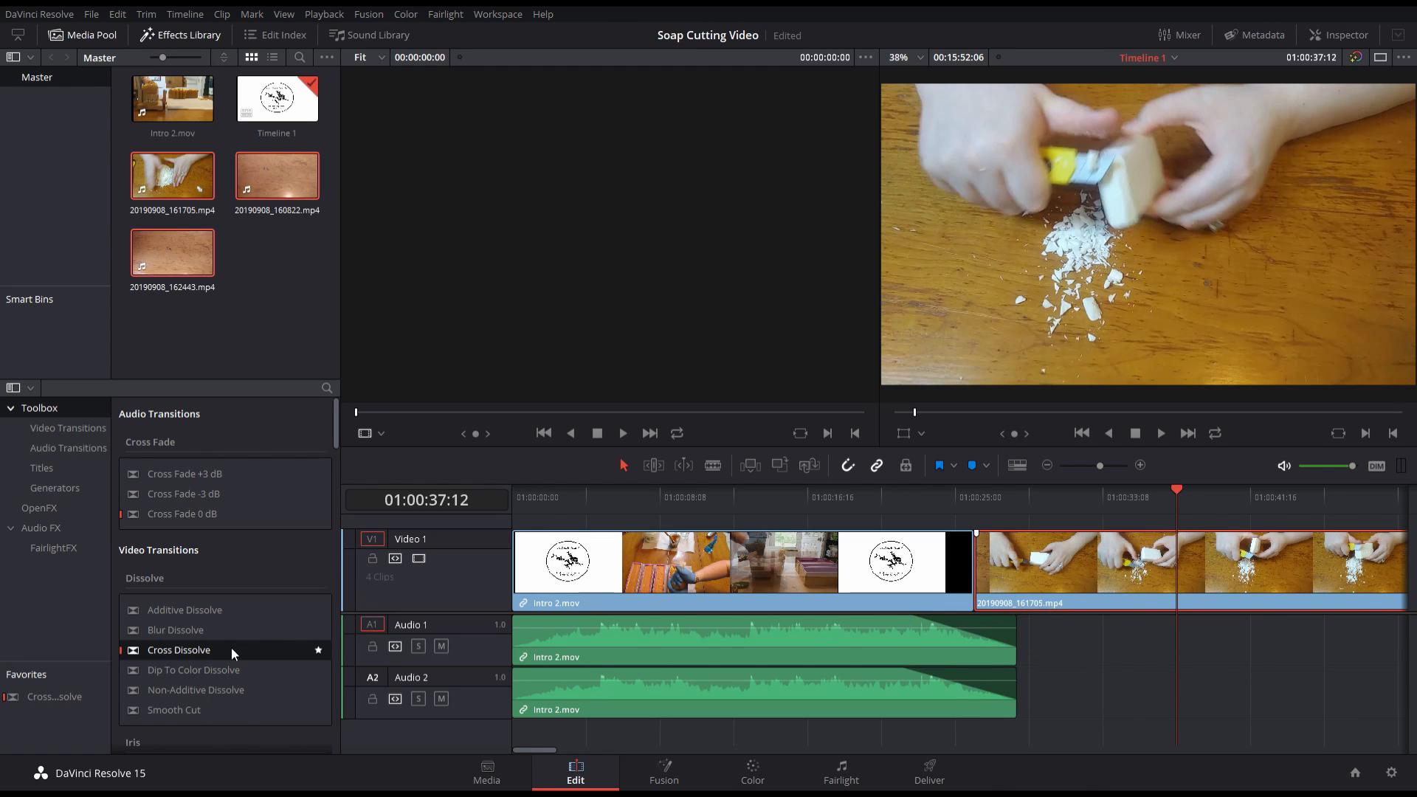
# Add a Cross Dissolve between the intro and the soap clip, and play the footage through to 01:03:01:16.
pyautogui.moveTo(232, 650); pyautogui.dragTo(975, 569)
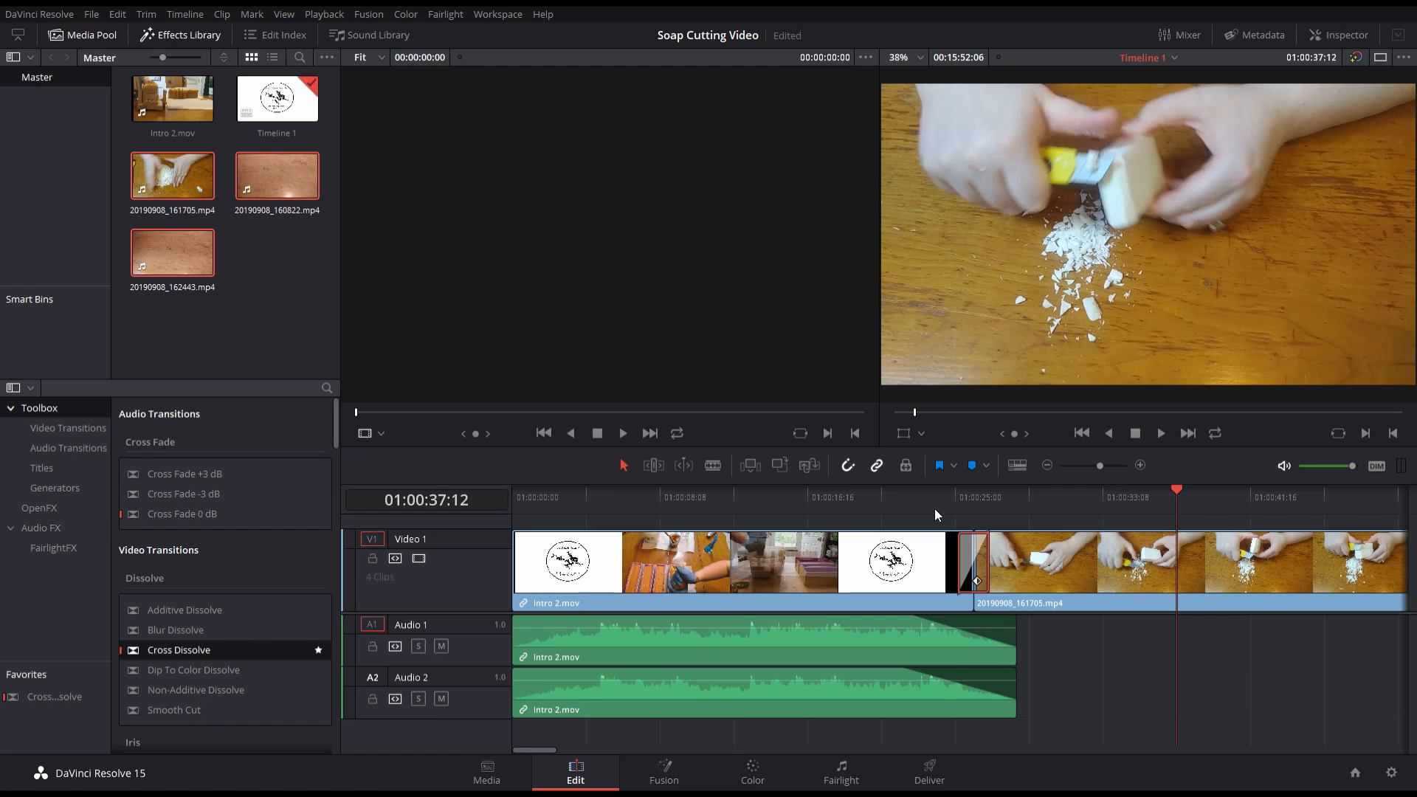
pyautogui.click(940, 507)
pyautogui.click(1158, 435)
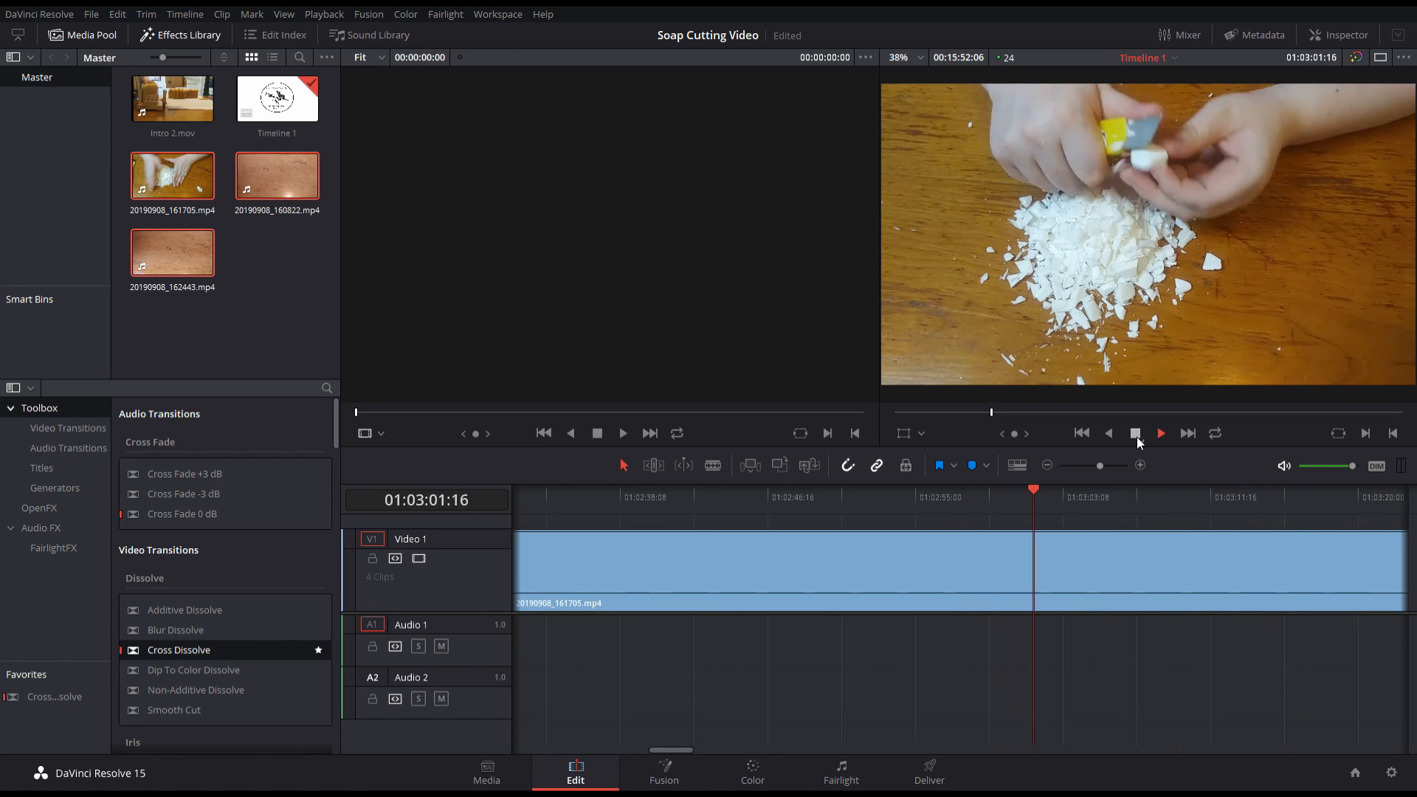
pyautogui.click(1137, 438)
# Split the soap clip at about 01:03:12, where the carving ends, and play the following footage to 01:03:20:22.
pyautogui.click(1202, 495)
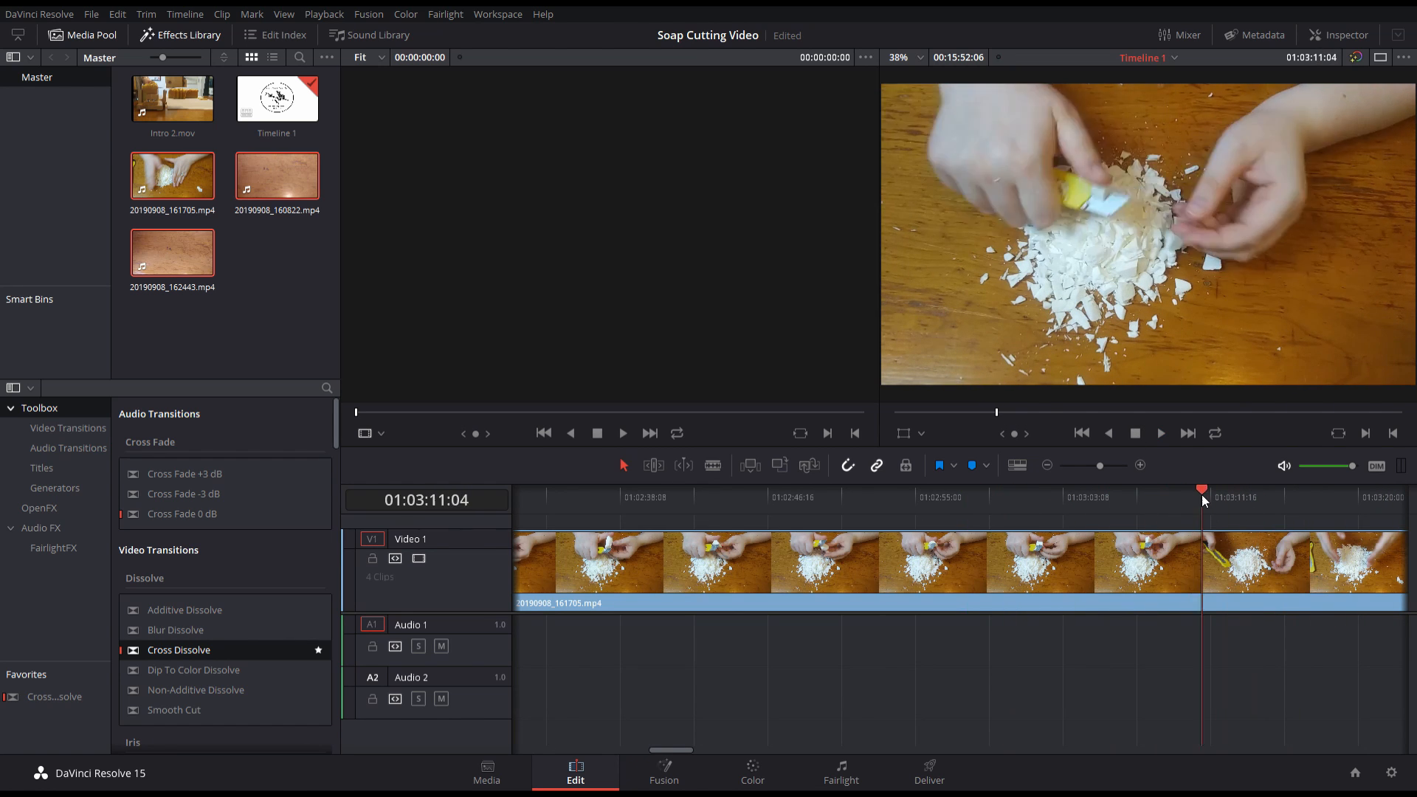
pyautogui.press('b')
pyautogui.click(1216, 561)
pyautogui.press('space')
pyautogui.click(1135, 434)
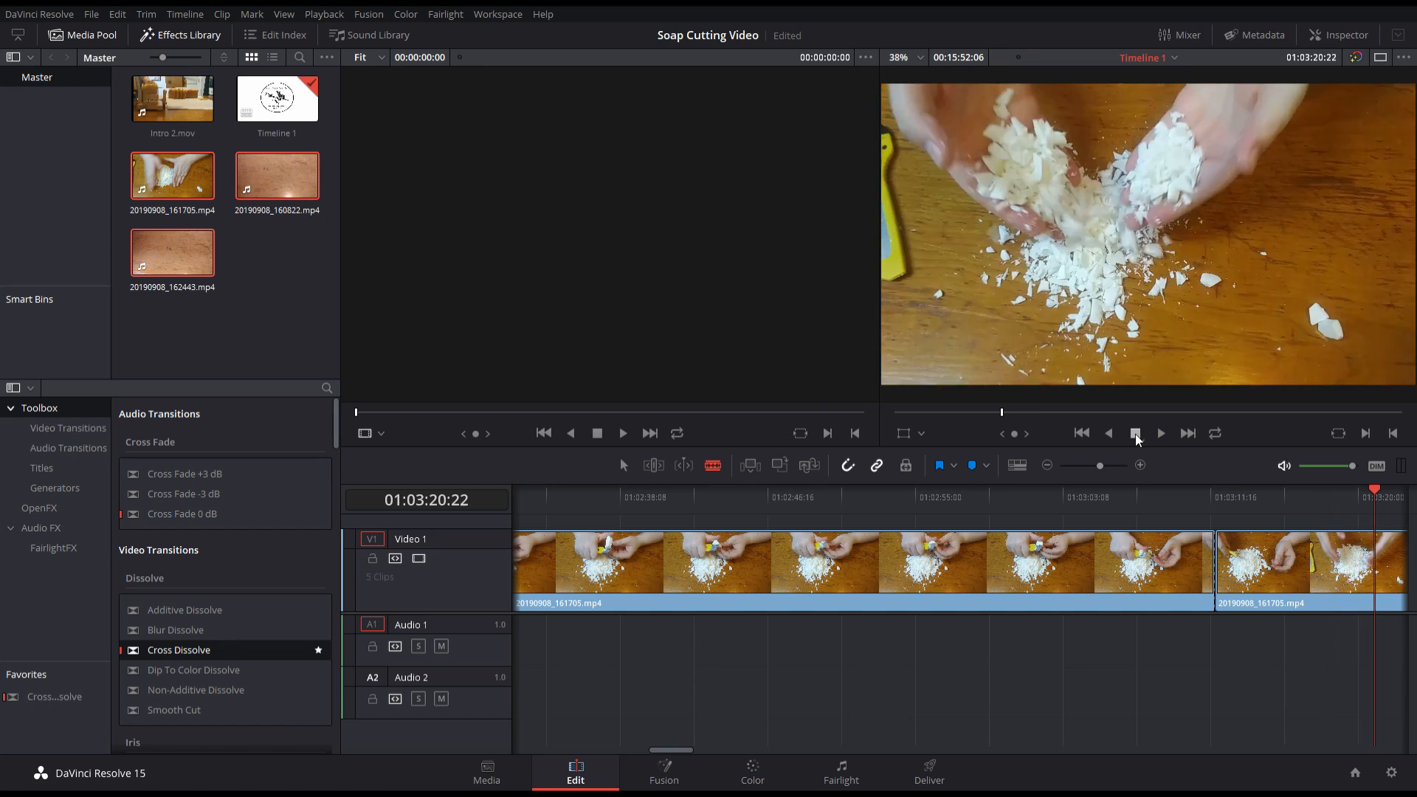
# Add a Cross Dissolve at the cut between the carving footage and the shavings footage.
pyautogui.press('a')
pyautogui.click(1361, 563)
pyautogui.hotkey('ctrl', 't')
# Play the shavings footage to its end, split the soap clip at 01:03:52:06 and delete the section after the cut.
pyautogui.click(1197, 496)
pyautogui.press('space')
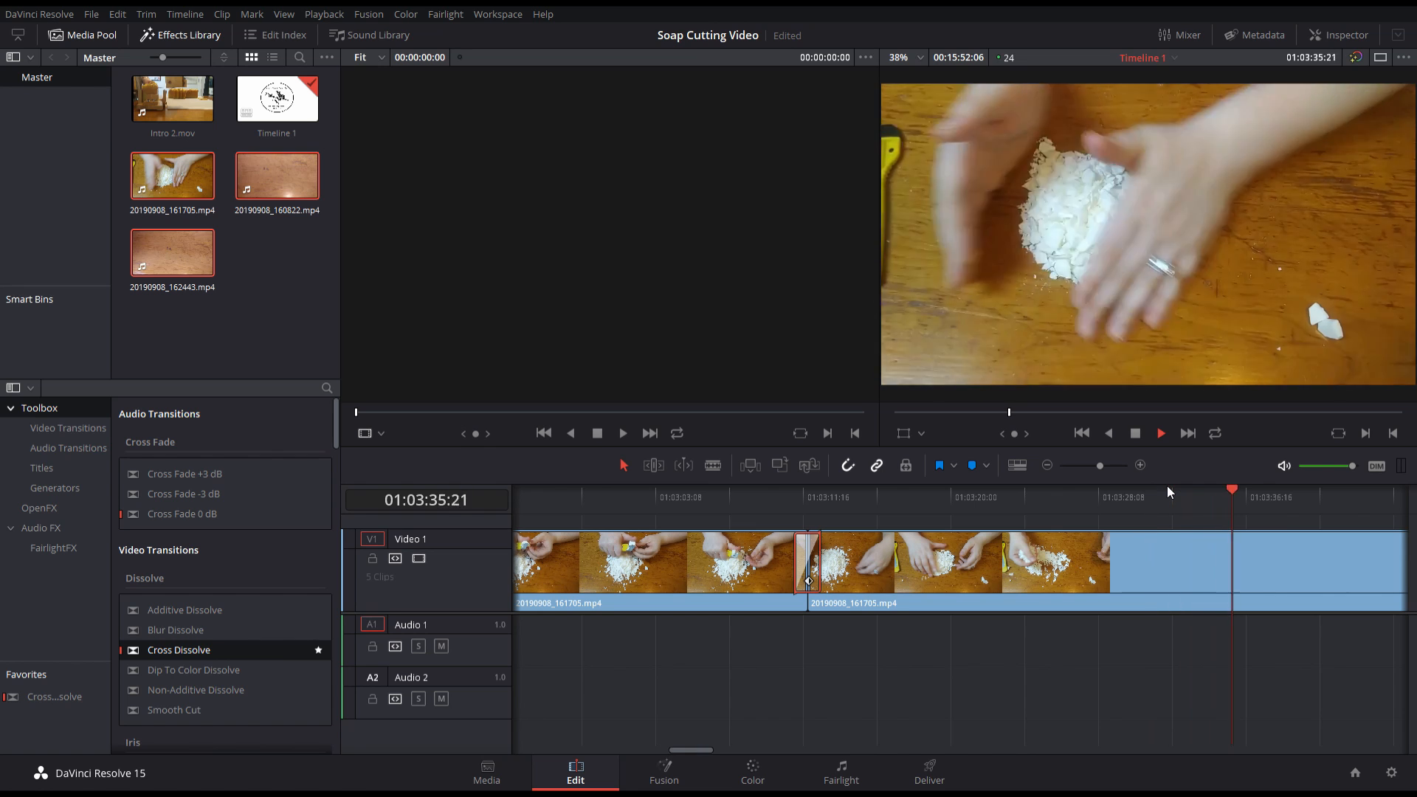
pyautogui.click(1136, 434)
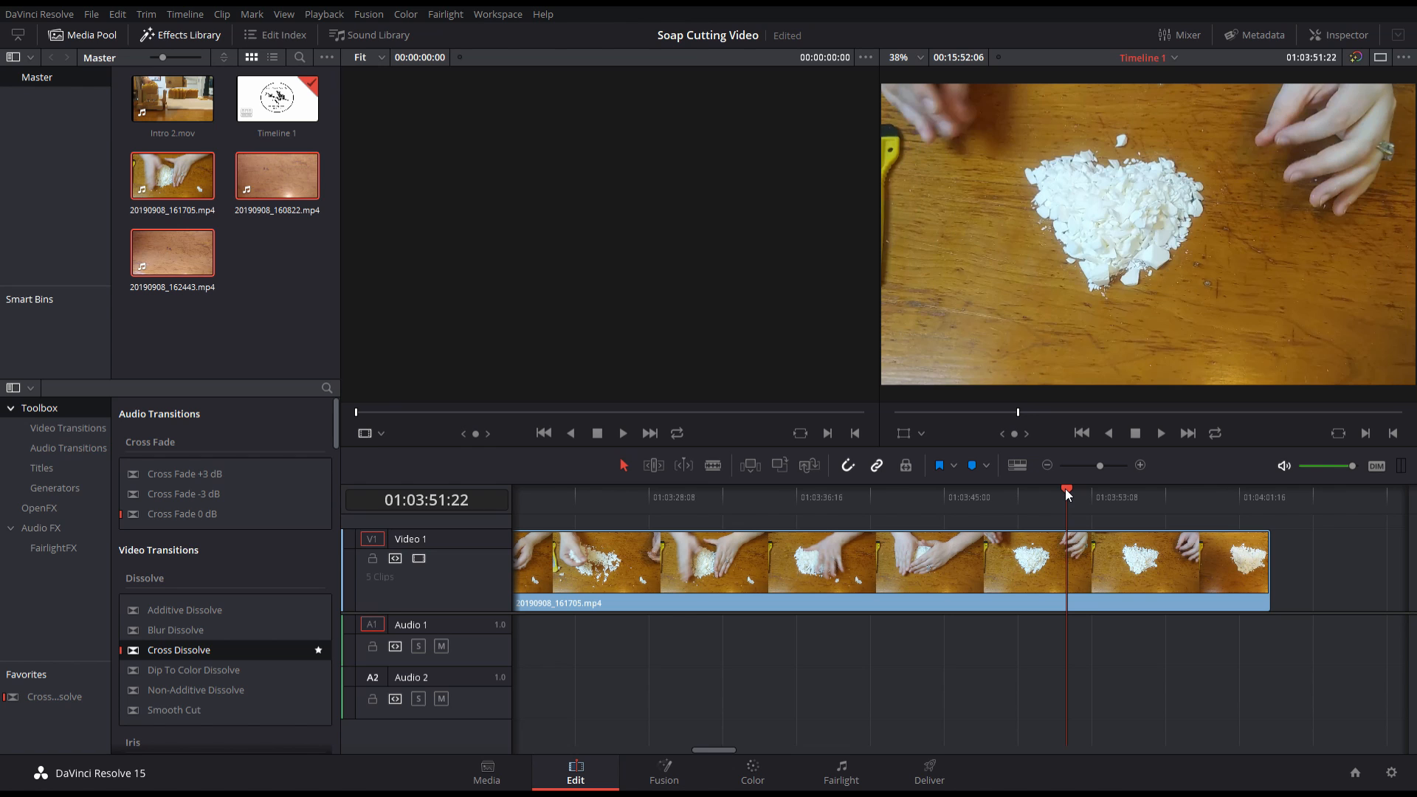
pyautogui.moveTo(1065, 489); pyautogui.dragTo(1074, 489)
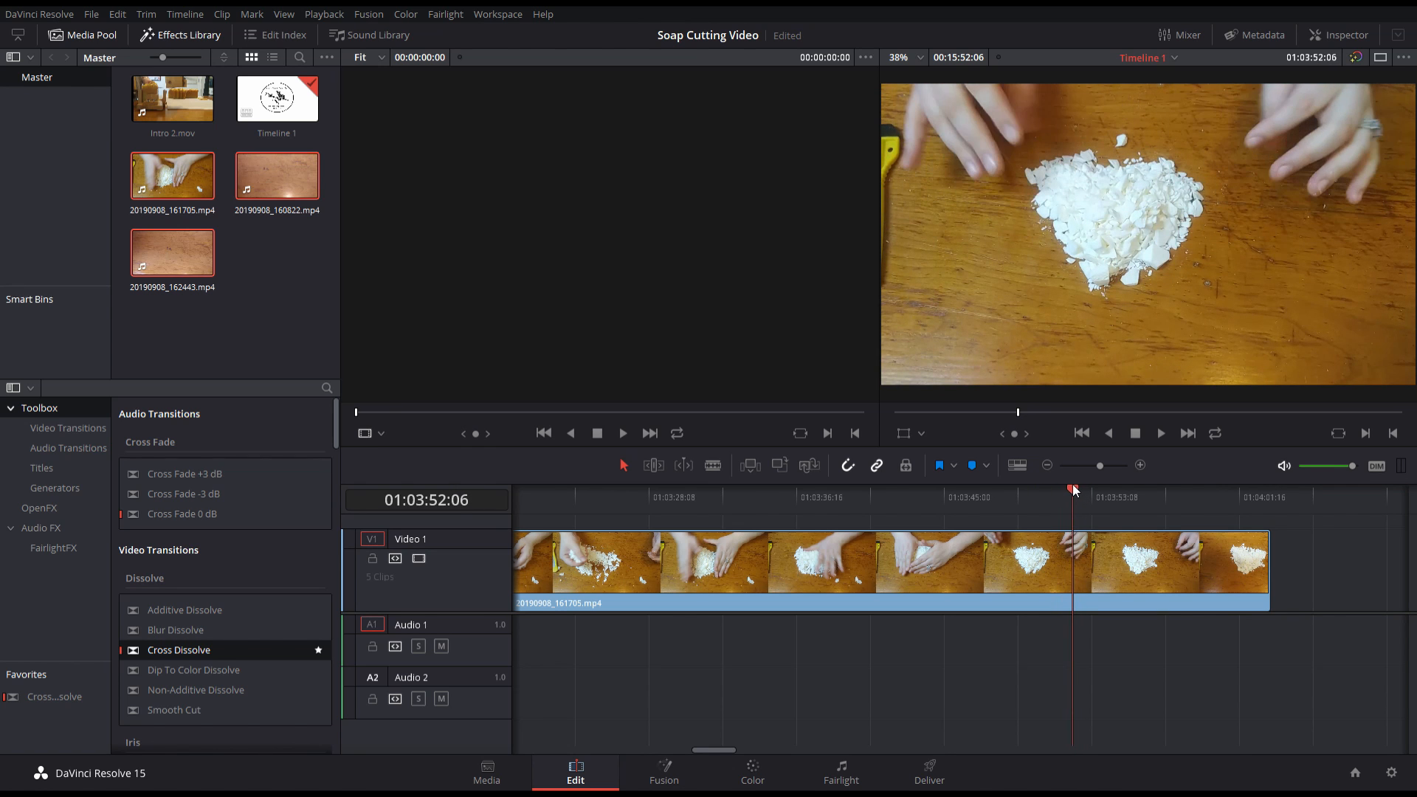
pyautogui.click(713, 465)
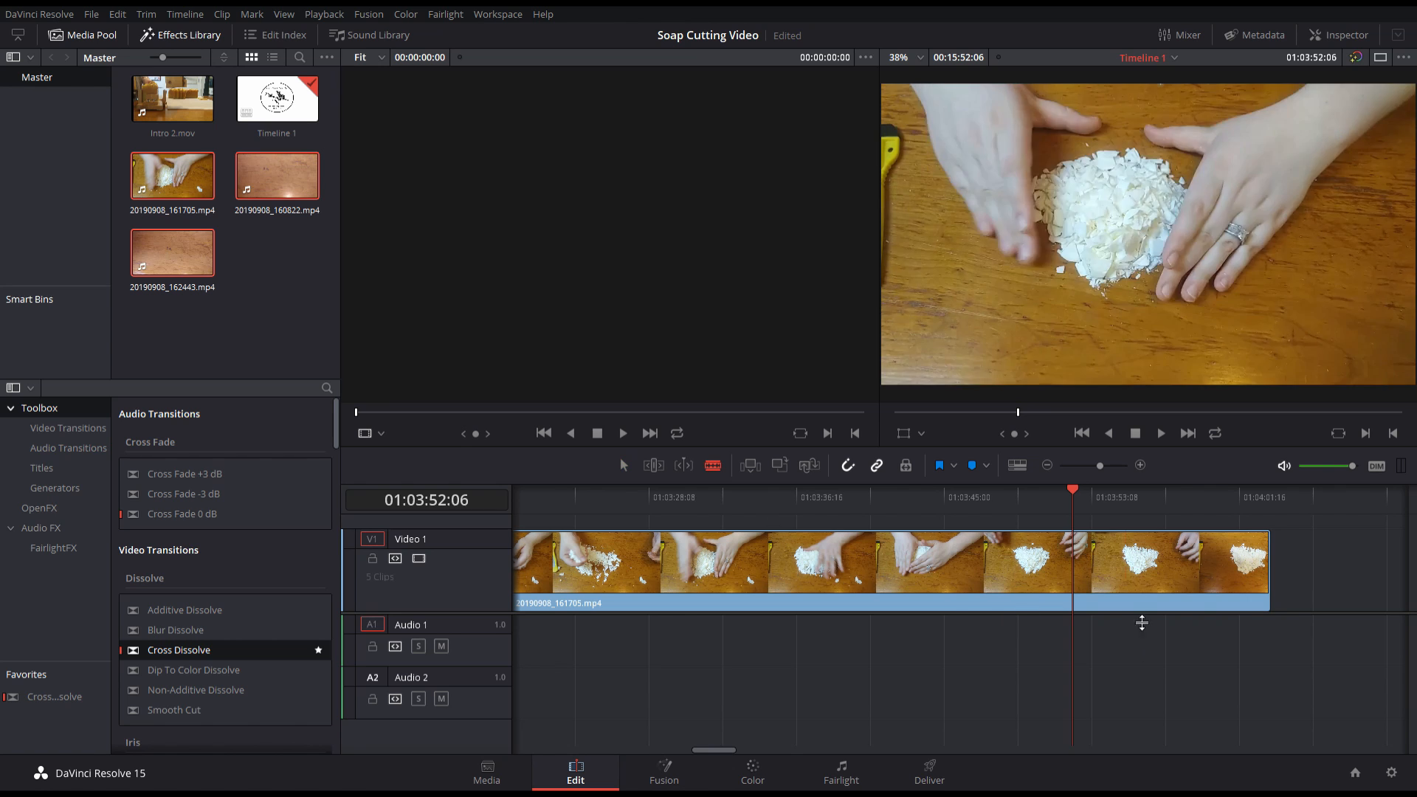
pyautogui.click(1073, 583)
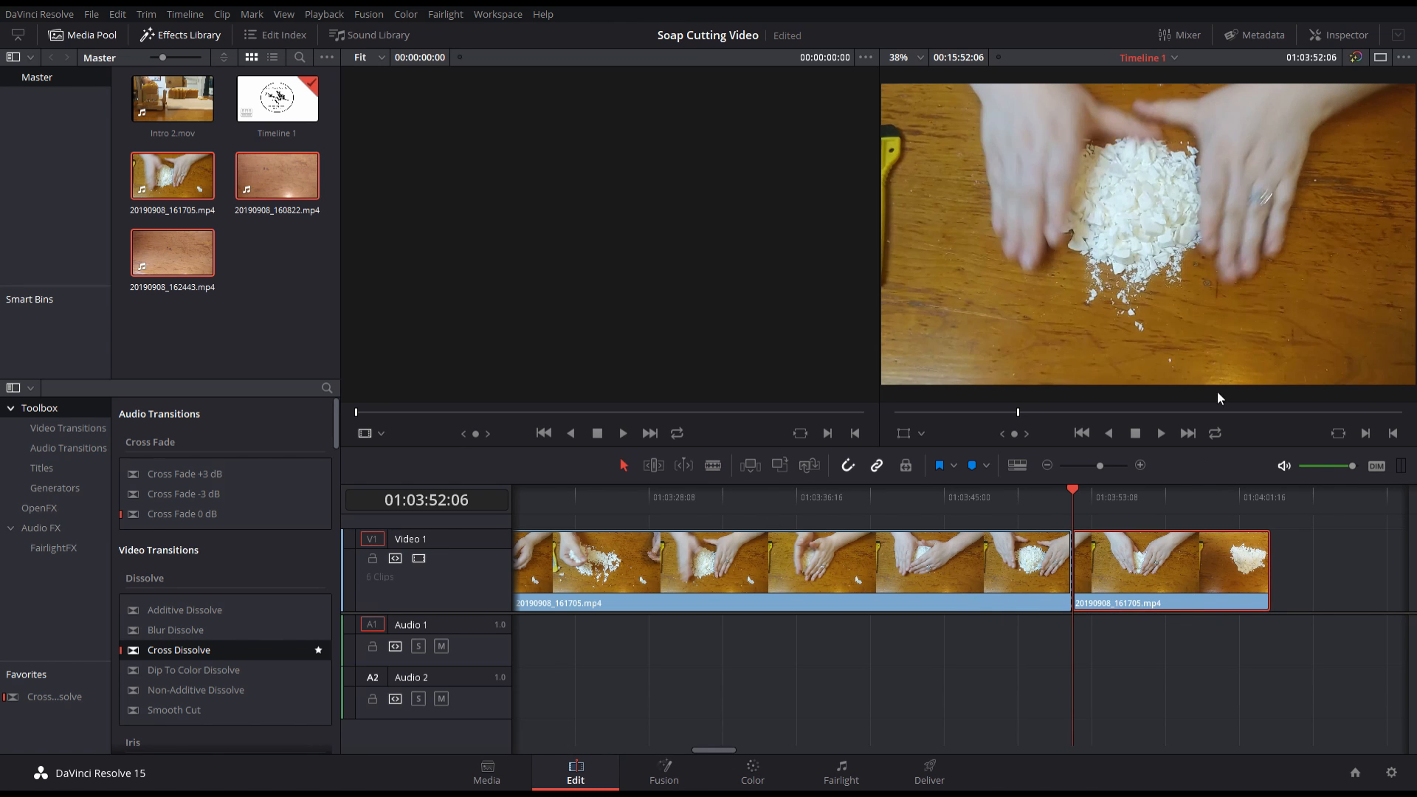
pyautogui.press('Delete')
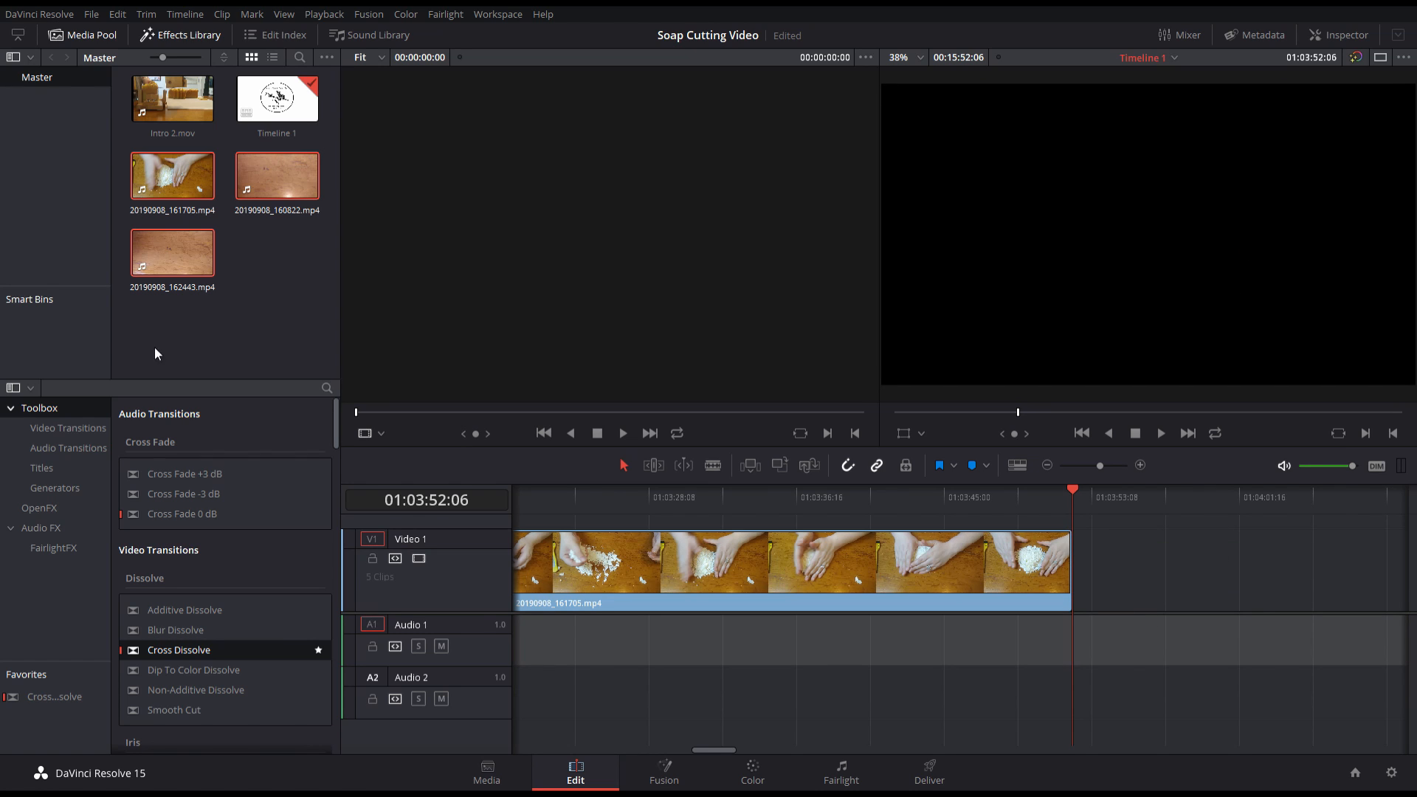
# Add the clip 20190908_160822.mp4 to the timeline after the soap footage and delete its audio.
pyautogui.click(237, 318)
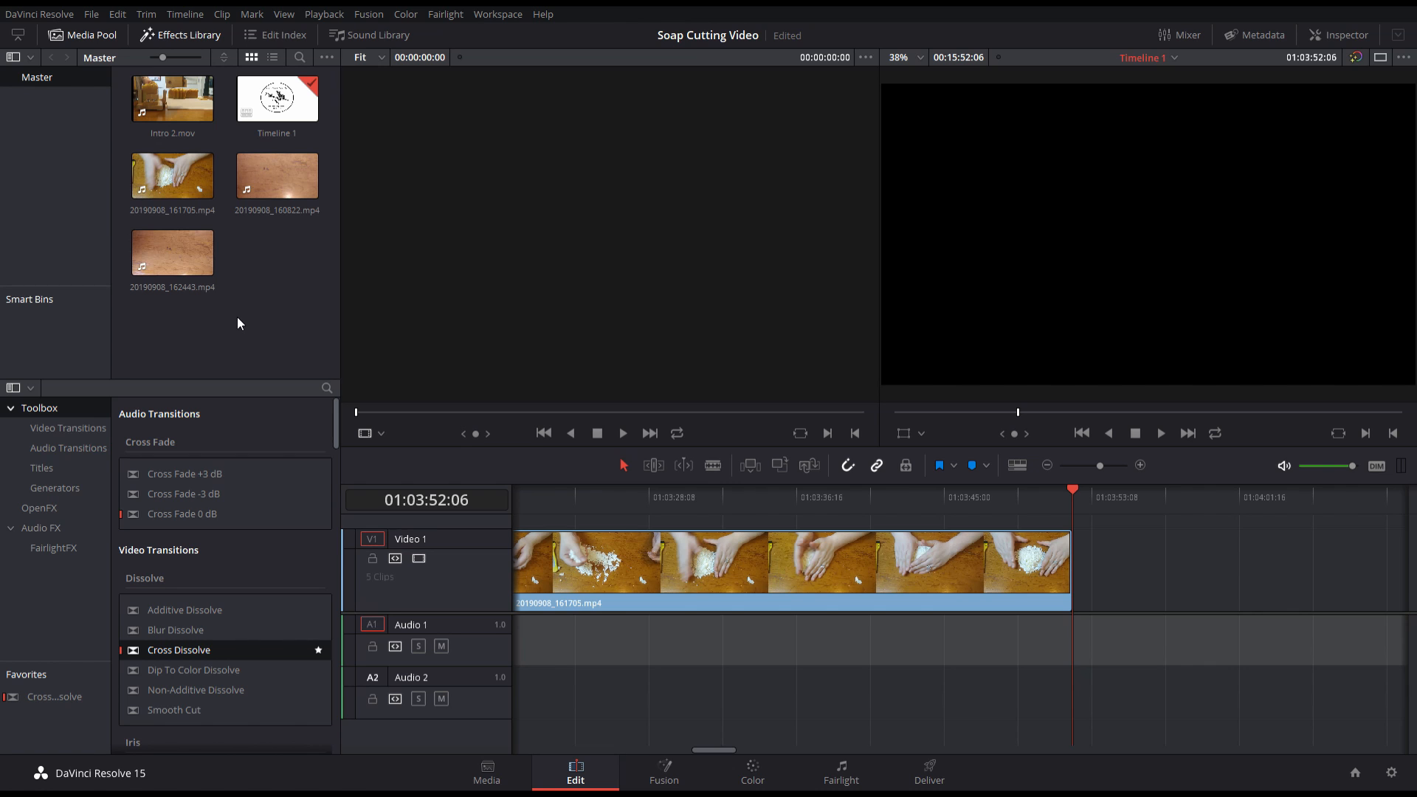
pyautogui.moveTo(272, 192); pyautogui.dragTo(1194, 593)
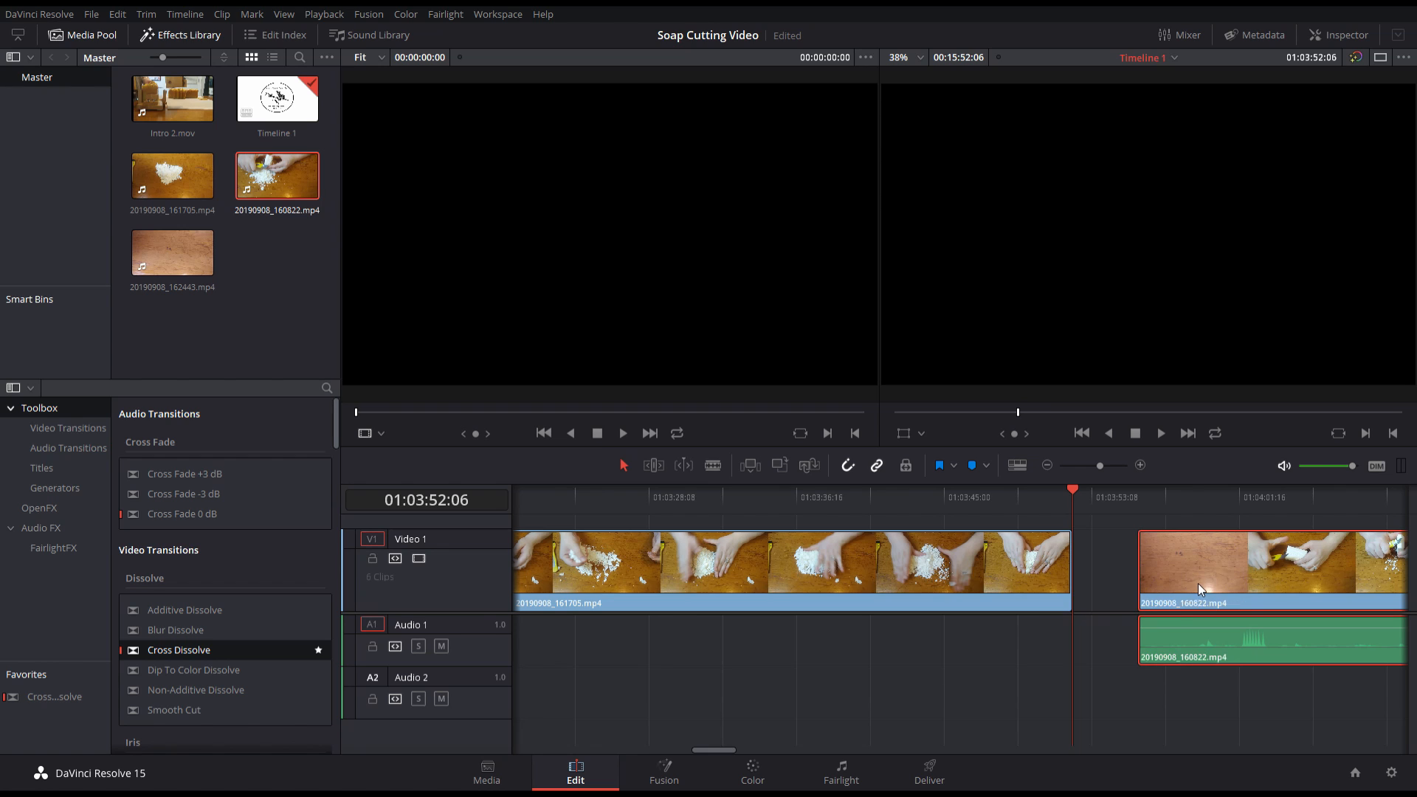
pyautogui.click(955, 563)
pyautogui.click(1224, 661)
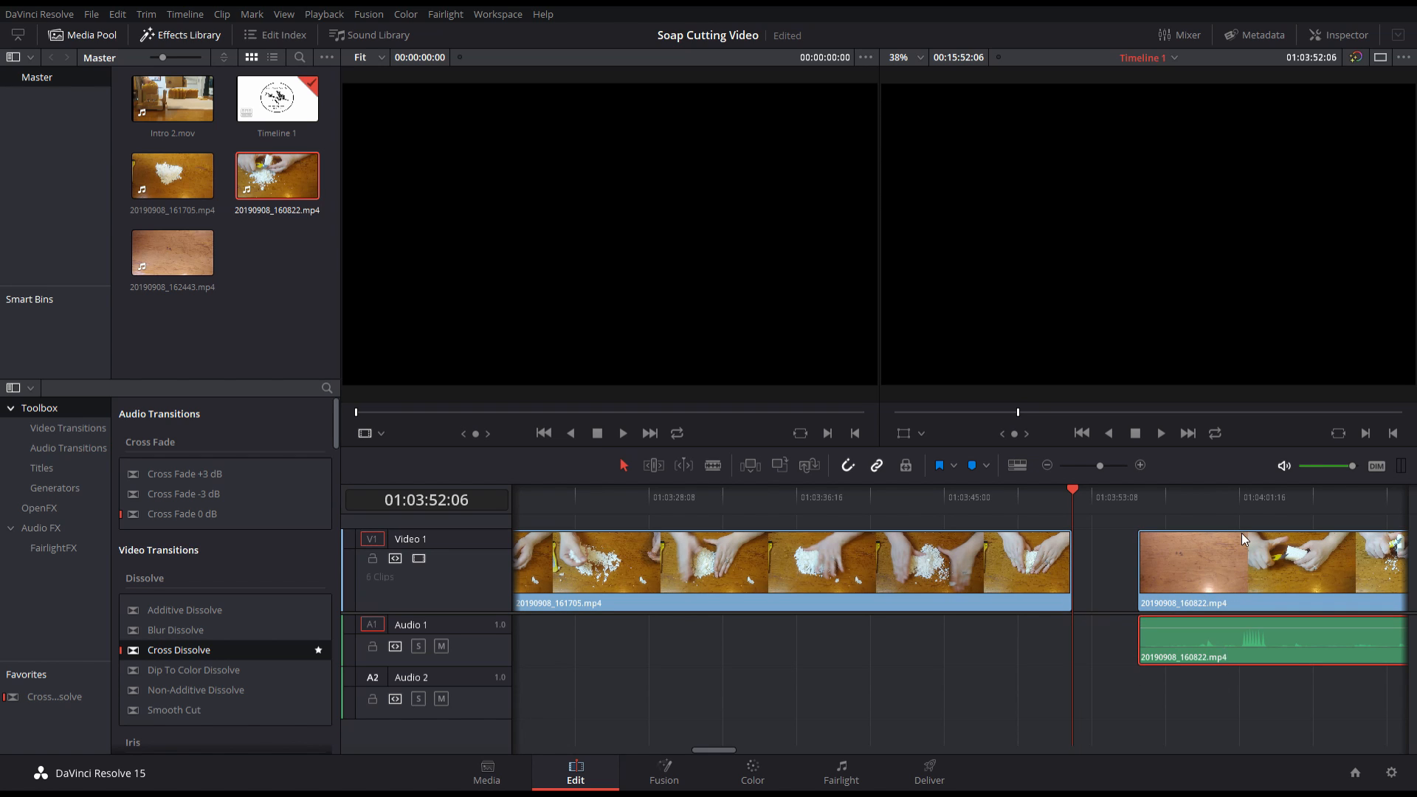
pyautogui.press('Delete')
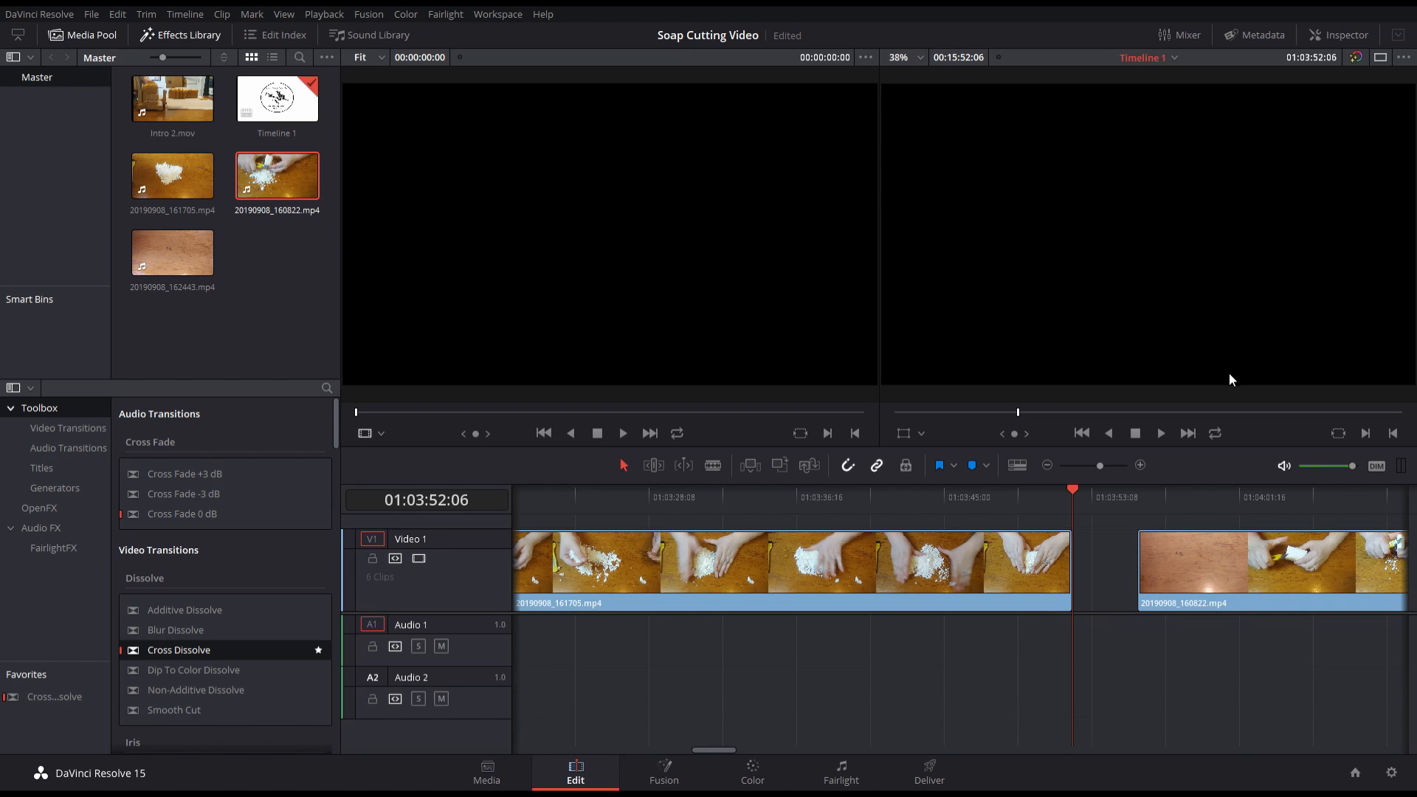
# Split the 20190908_160822.mp4 clip at 01:04:05:08, where the carving is about to start, and delete its opening section.
pyautogui.click(1199, 585)
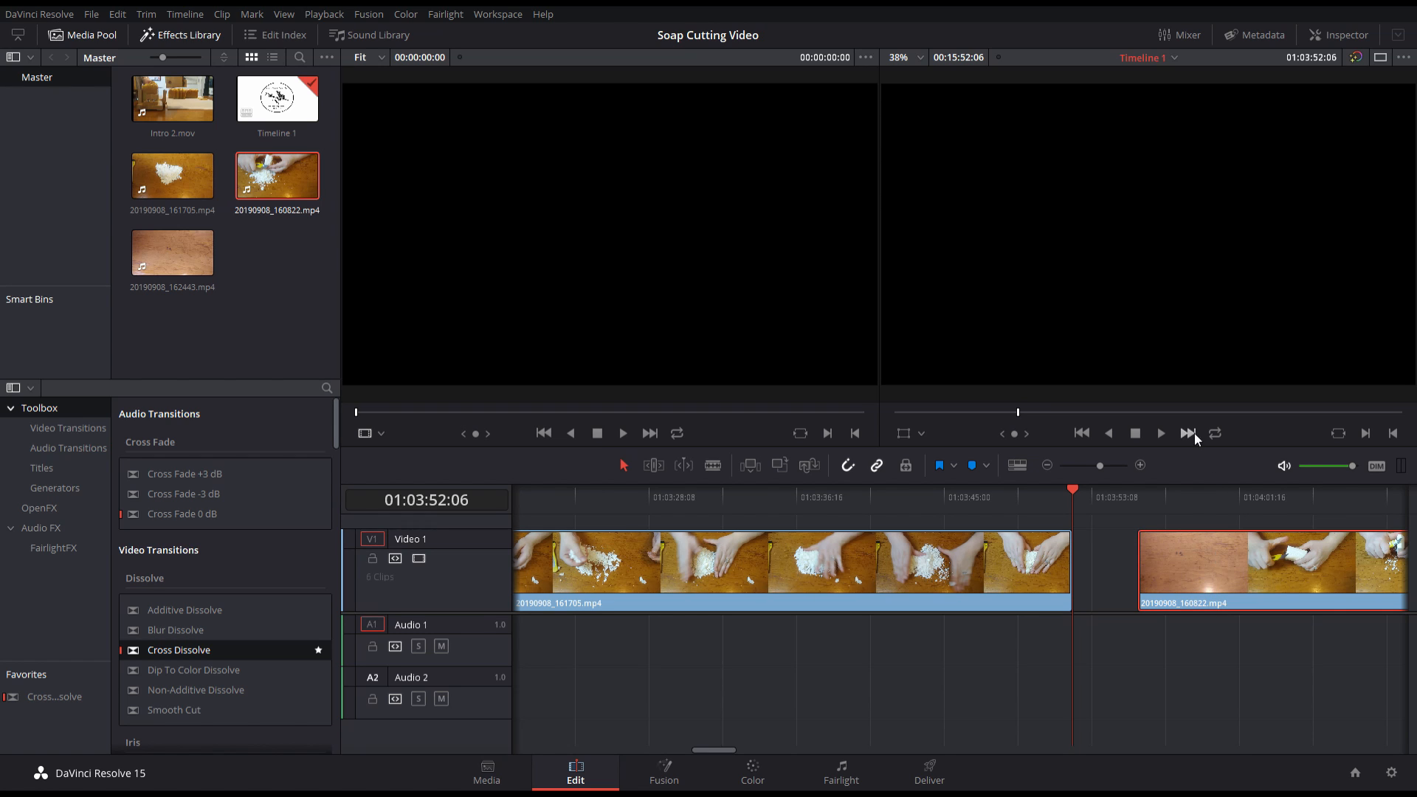
pyautogui.click(1160, 439)
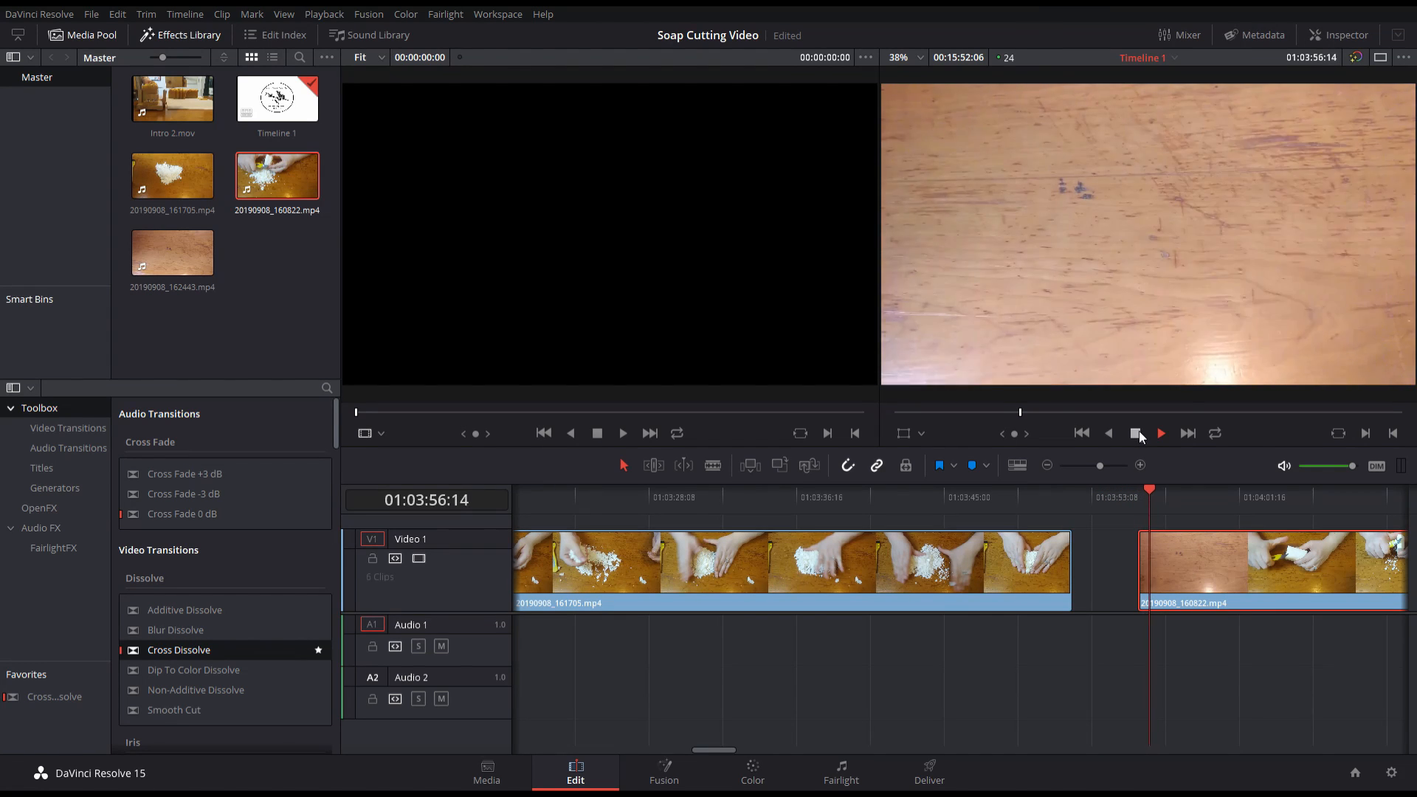
pyautogui.moveTo(1217, 583); pyautogui.dragTo(1197, 574)
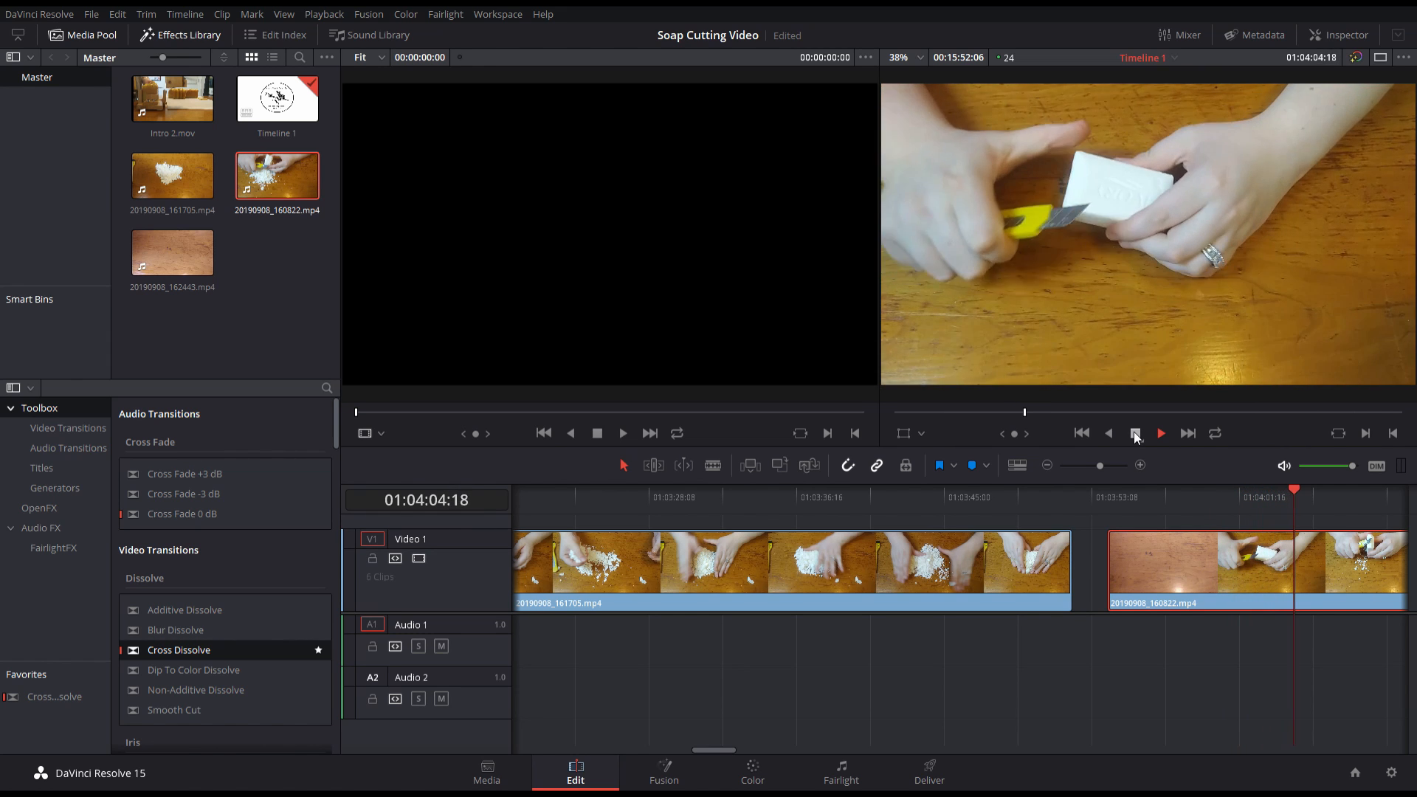
pyautogui.click(1135, 433)
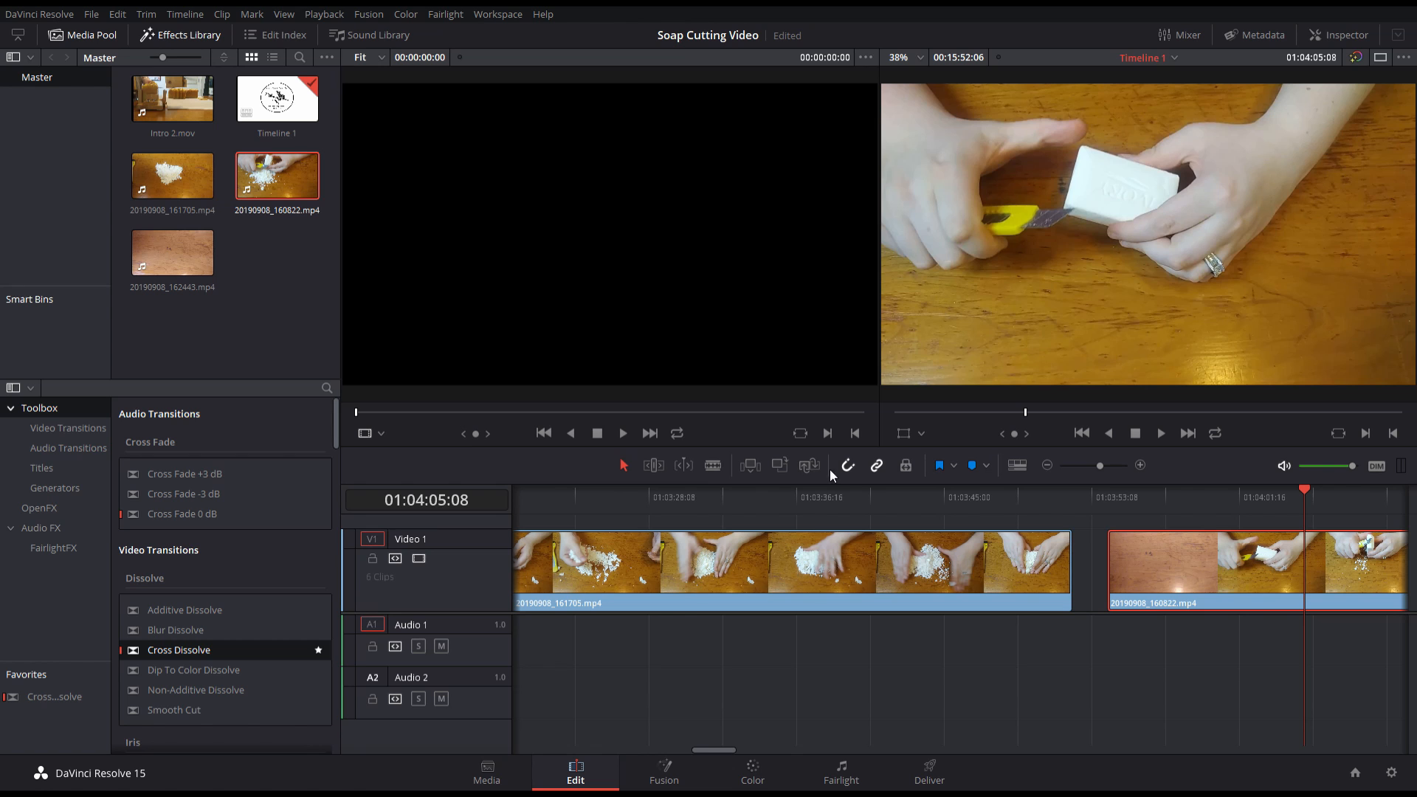
pyautogui.click(714, 465)
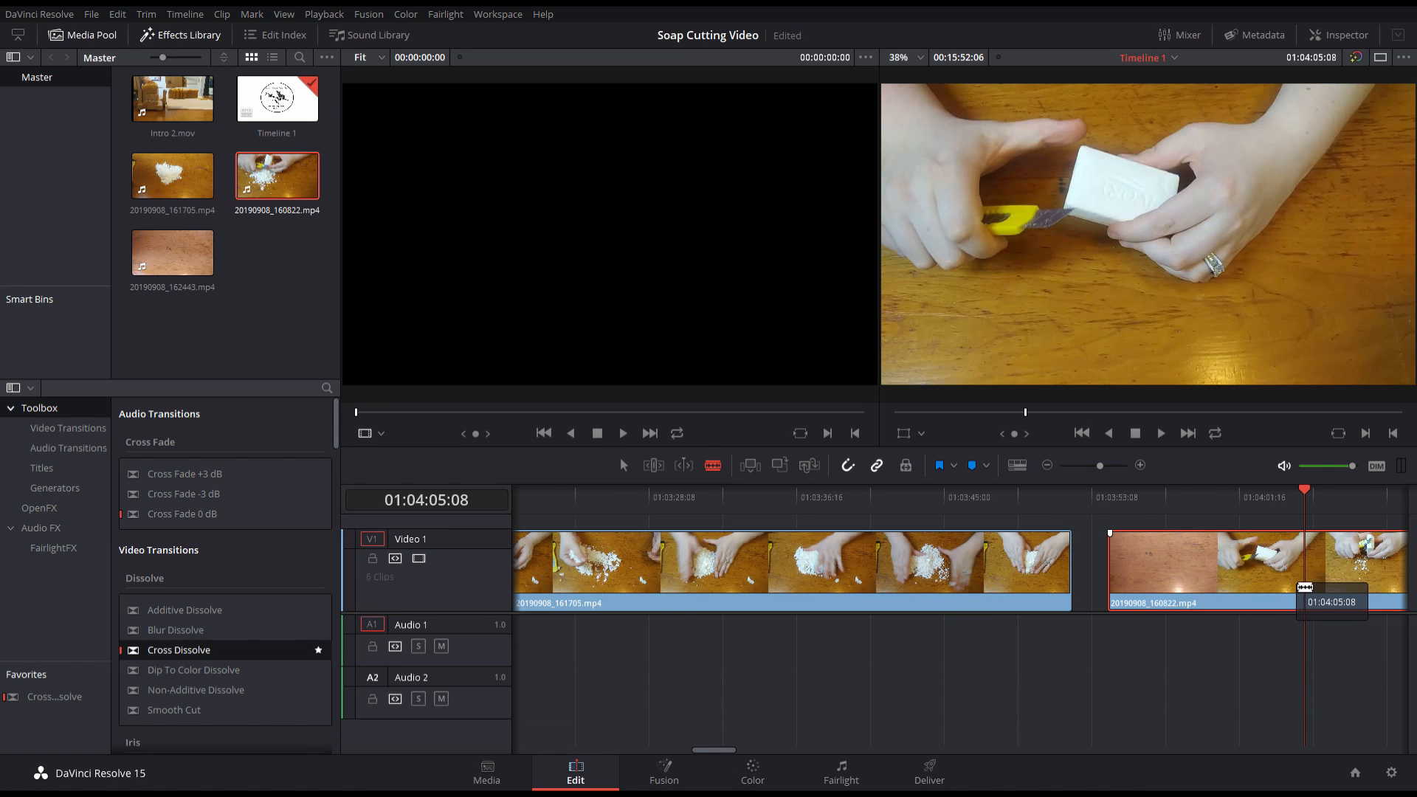
pyautogui.click(1305, 587)
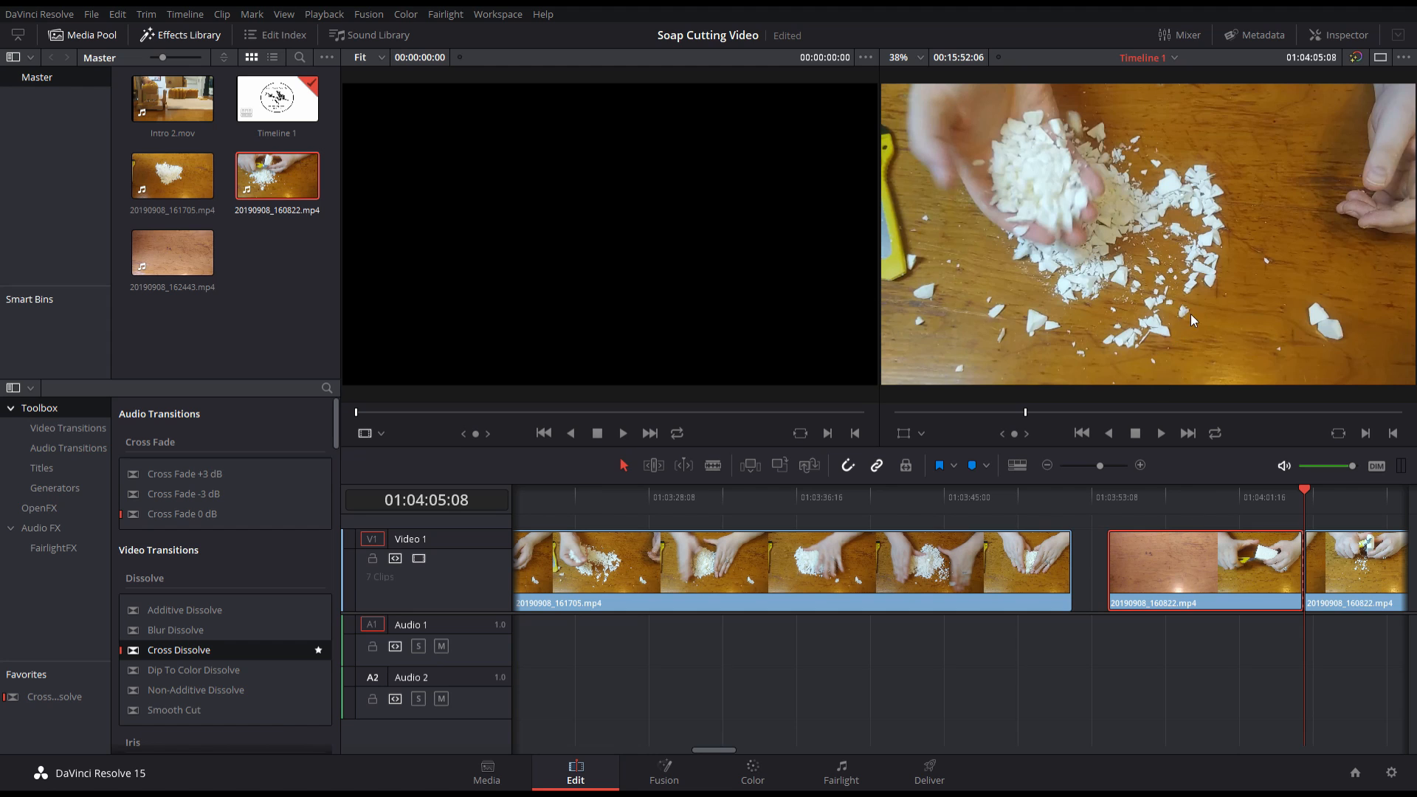
pyautogui.press('BackSpace')
# Move the remaining 20190908_160822.mp4 footage against the previous clip, add a Cross Dissolve at the join and play it from 01:03:48:01.
pyautogui.moveTo(1363, 578); pyautogui.dragTo(1114, 561)
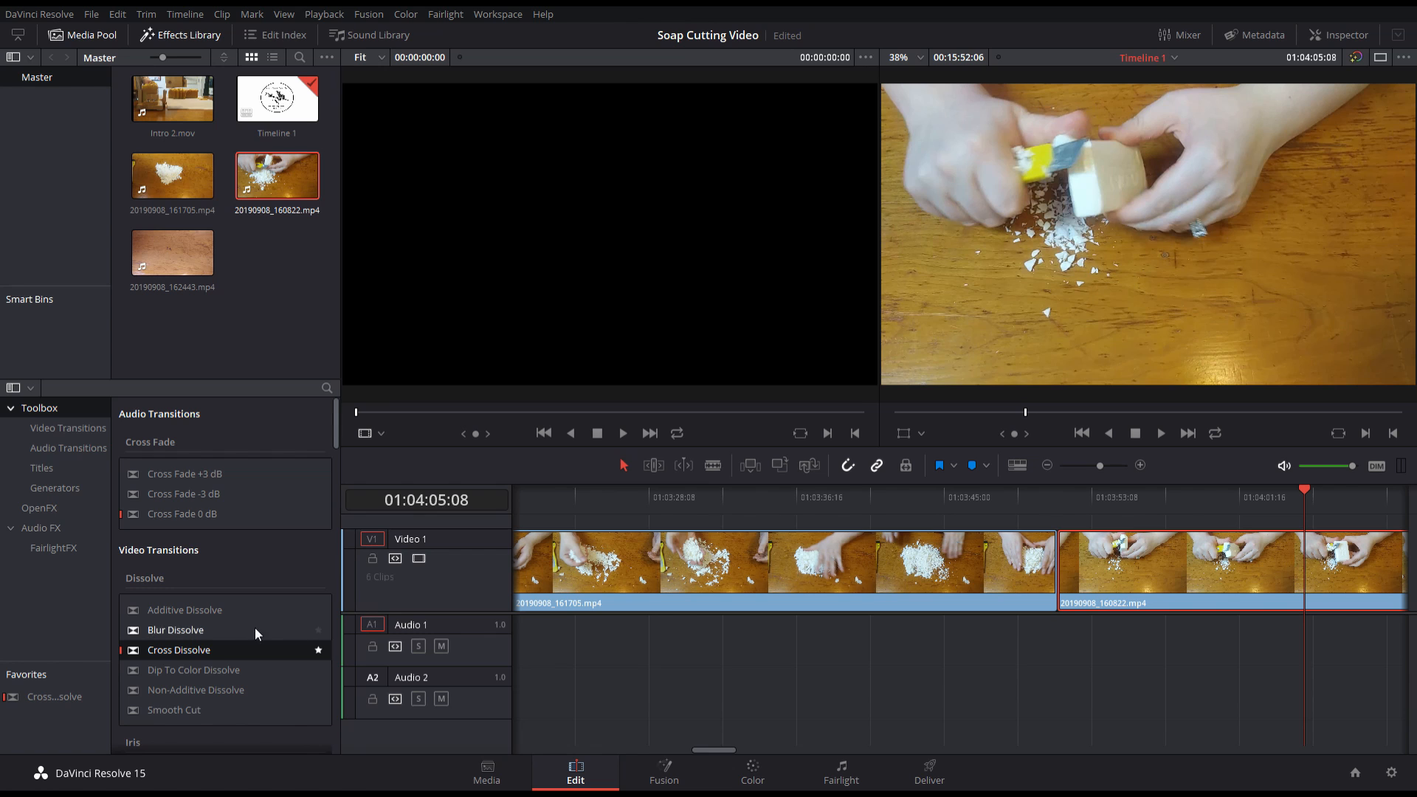
pyautogui.moveTo(189, 656); pyautogui.dragTo(1069, 565)
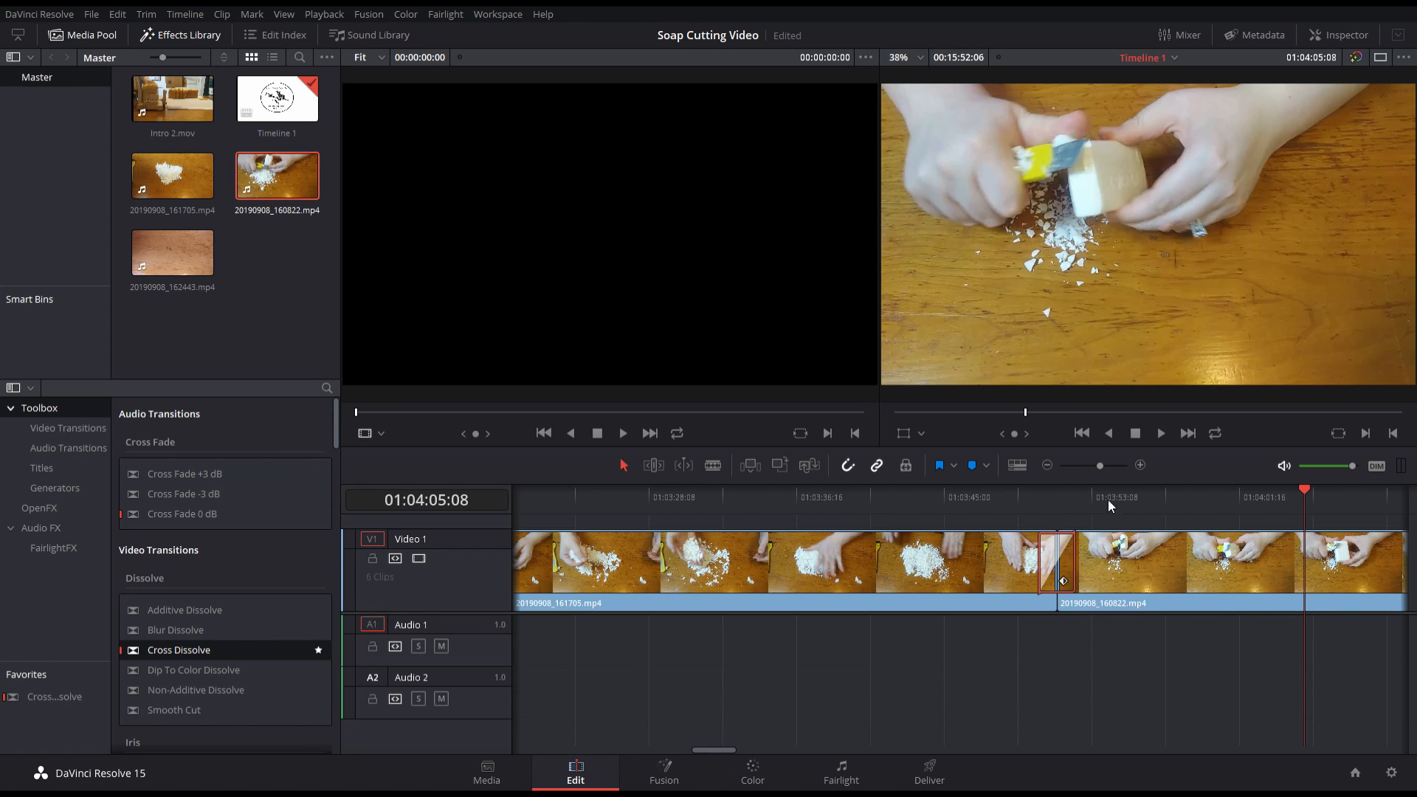
pyautogui.click(998, 489)
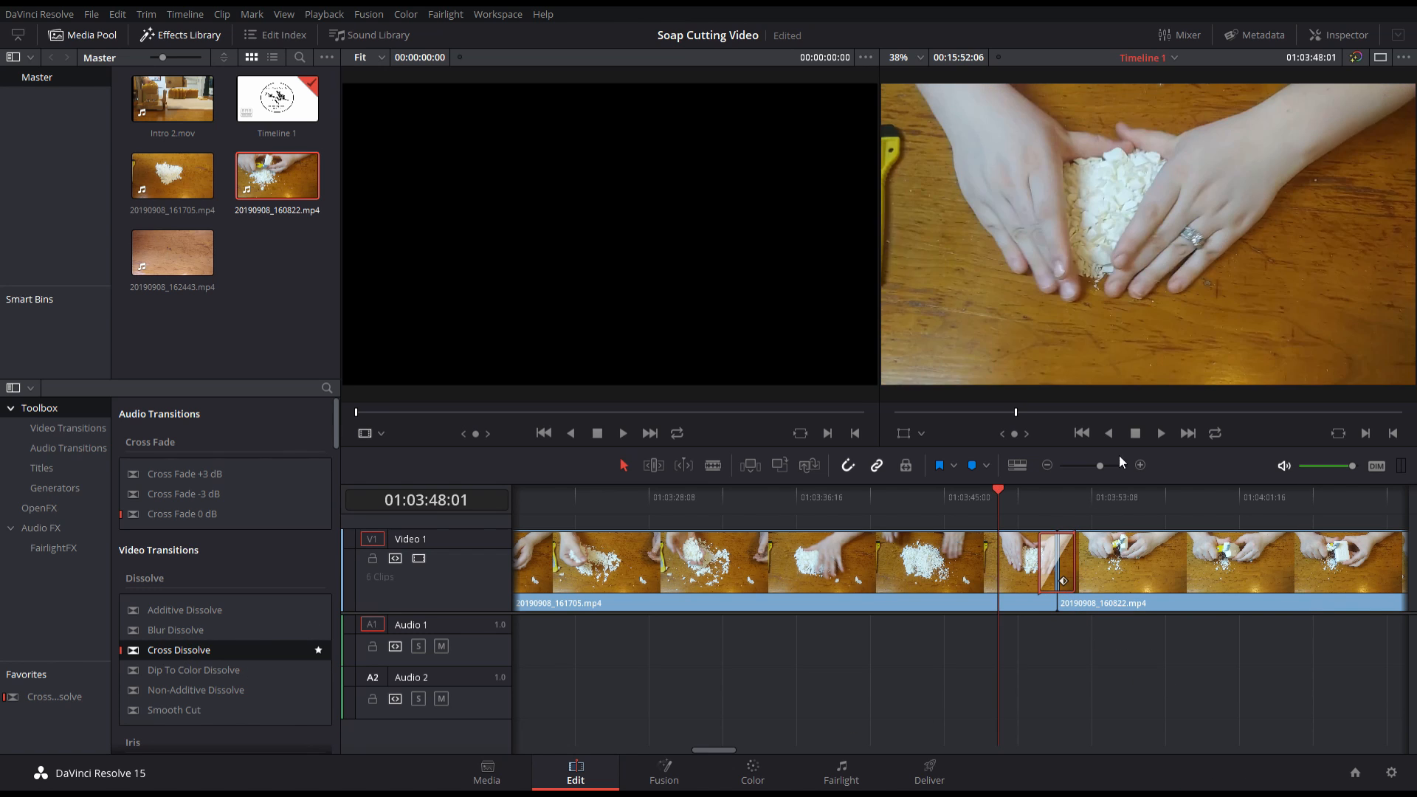
pyautogui.click(1156, 436)
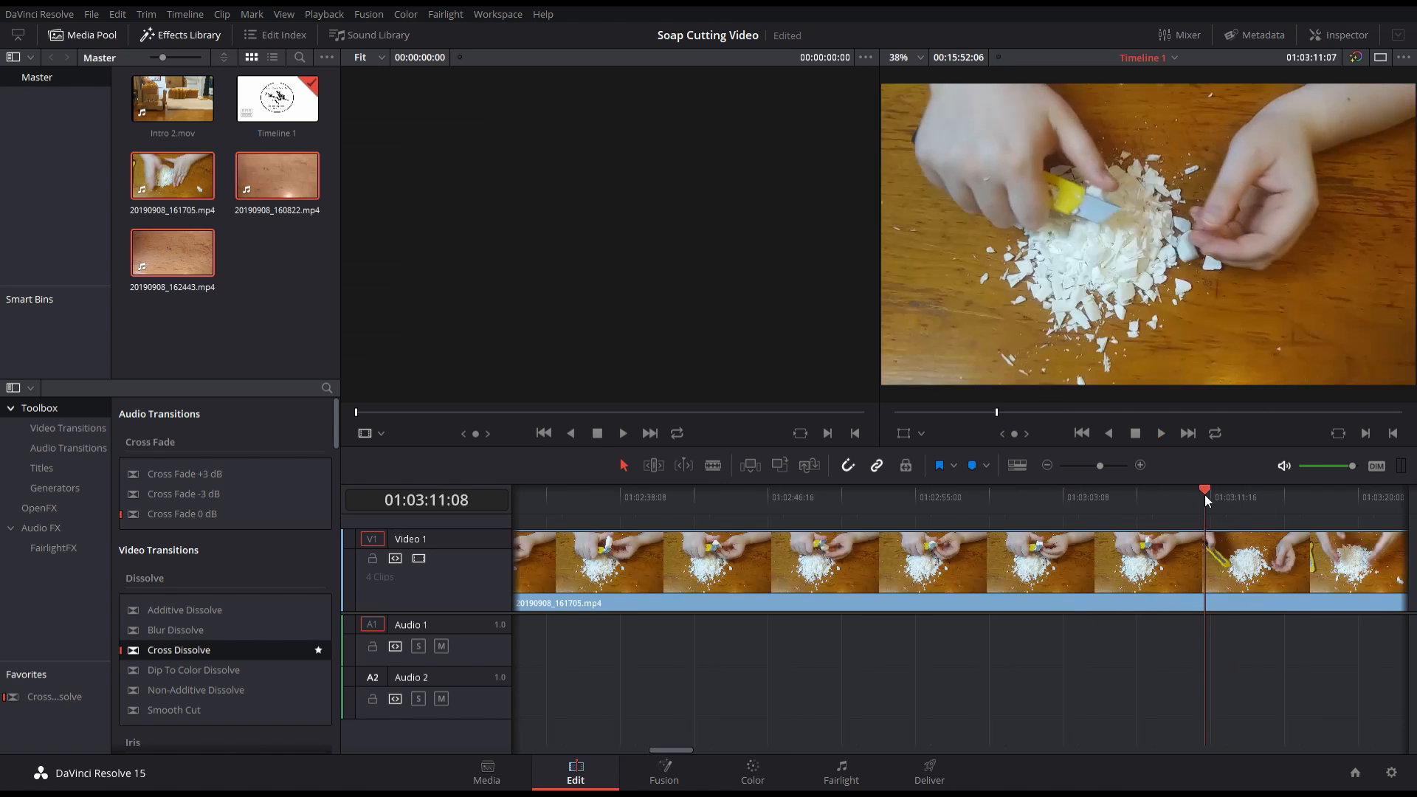
# Split the soap clip at 01:03:11:23, where the carving ends, and play the following footage to 01:03:20:22.
pyautogui.moveTo(1205, 495); pyautogui.dragTo(1216, 494)
pyautogui.click(1215, 583)
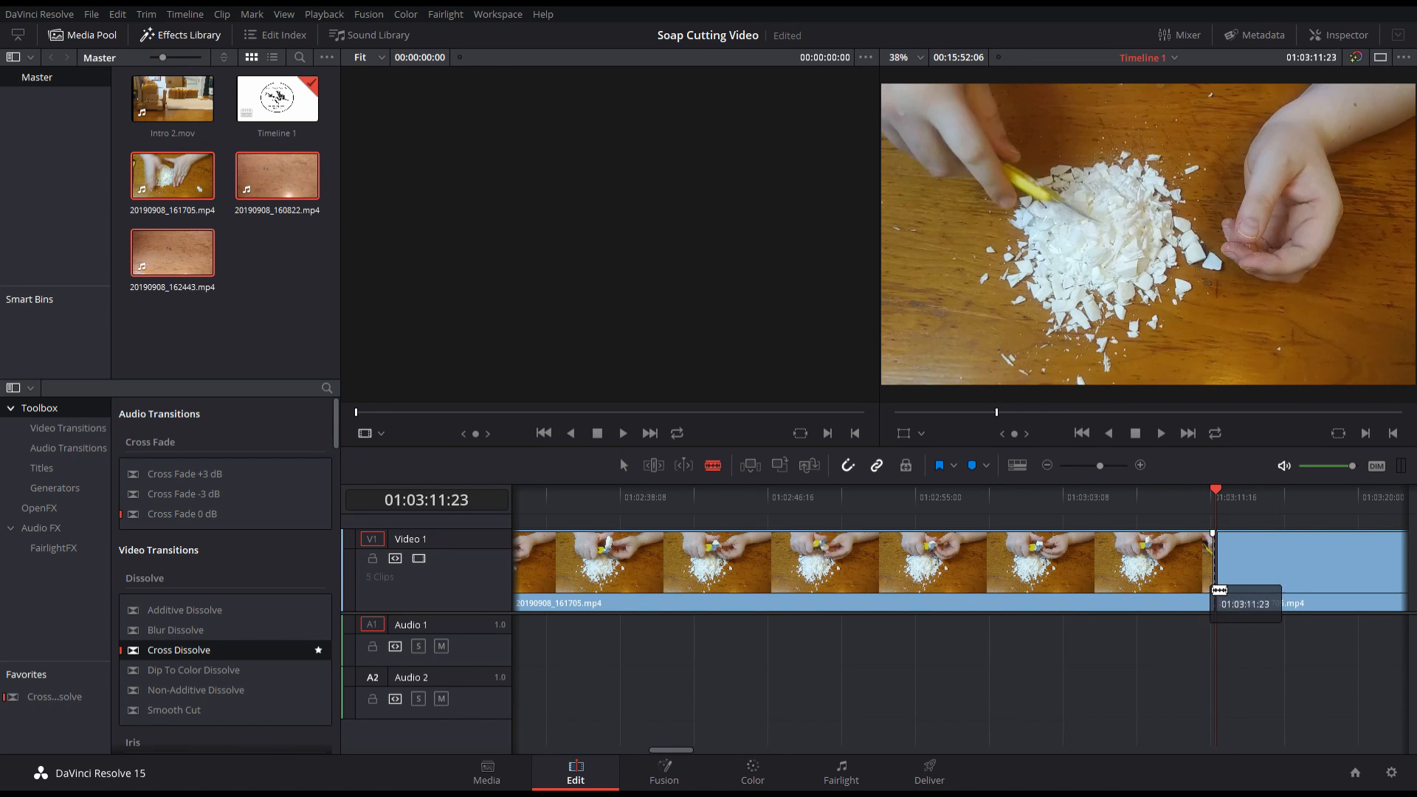
pyautogui.click(1162, 433)
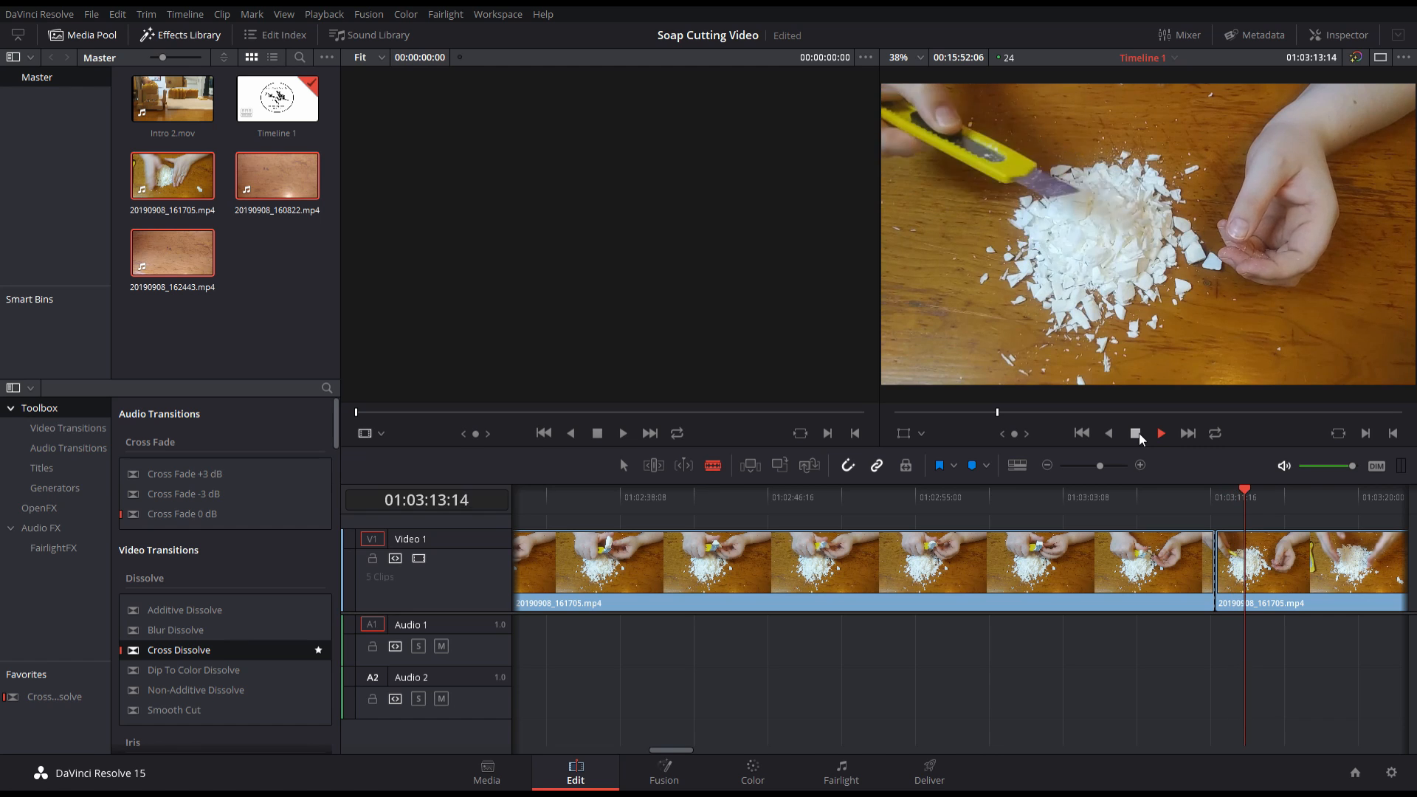
pyautogui.click(1139, 437)
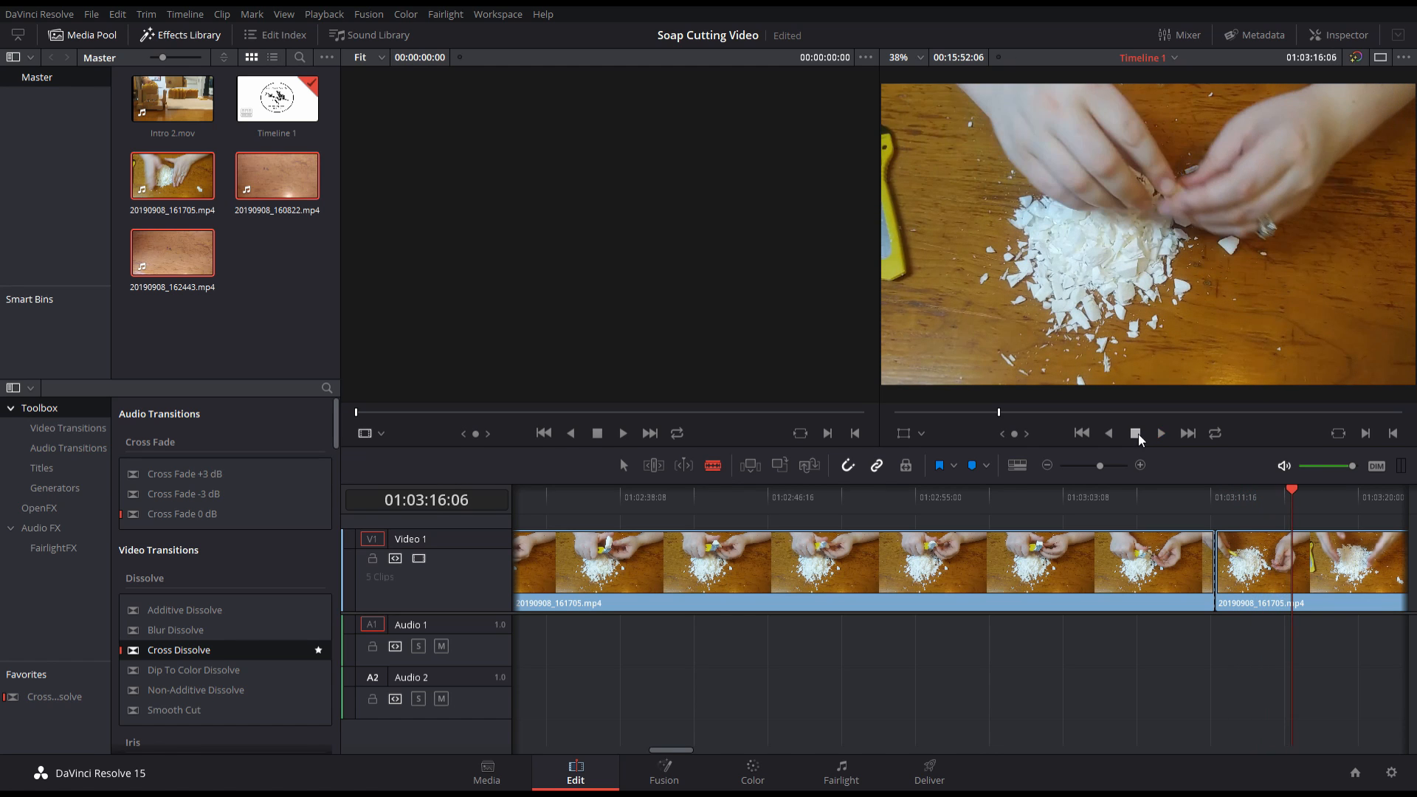
pyautogui.click(1161, 434)
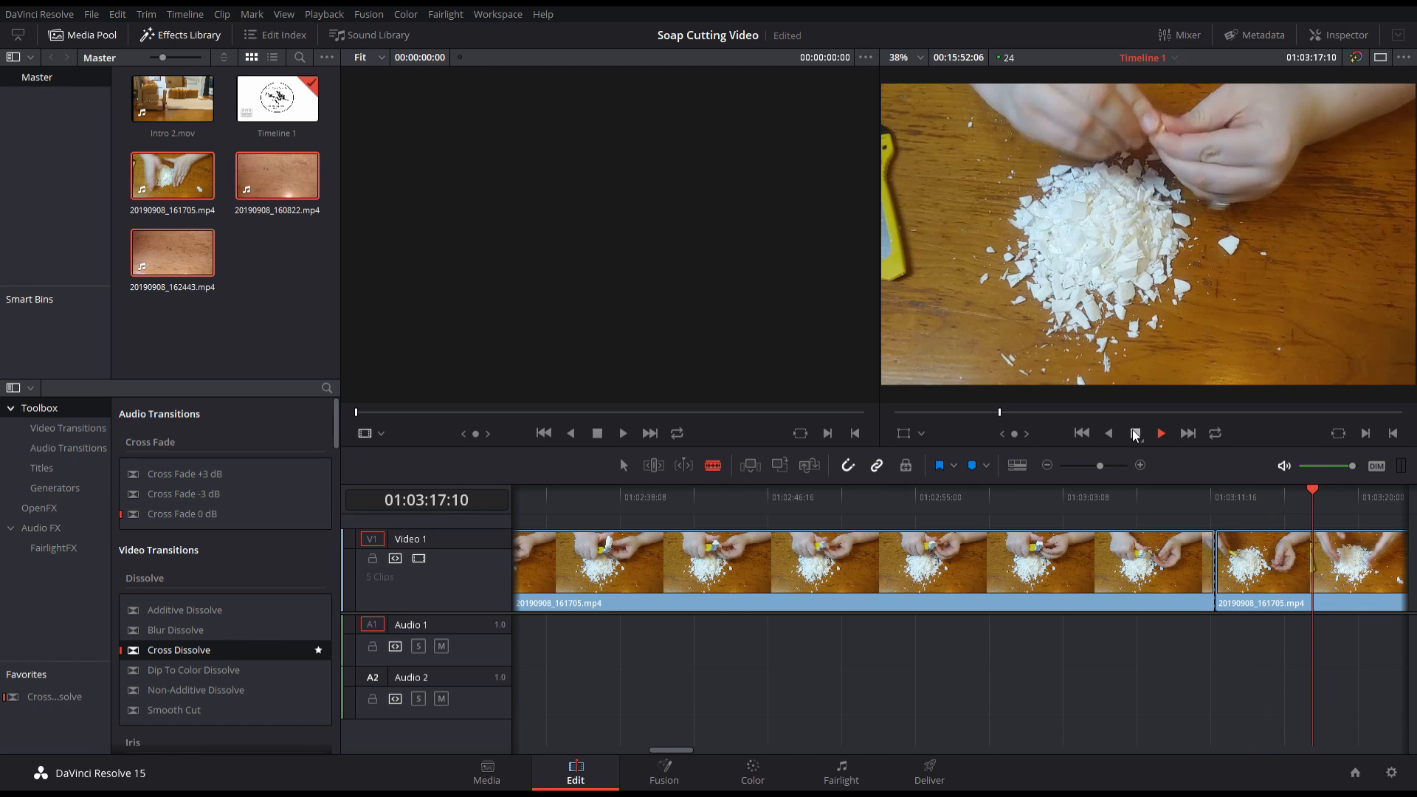
pyautogui.click(1136, 434)
pyautogui.click(1160, 436)
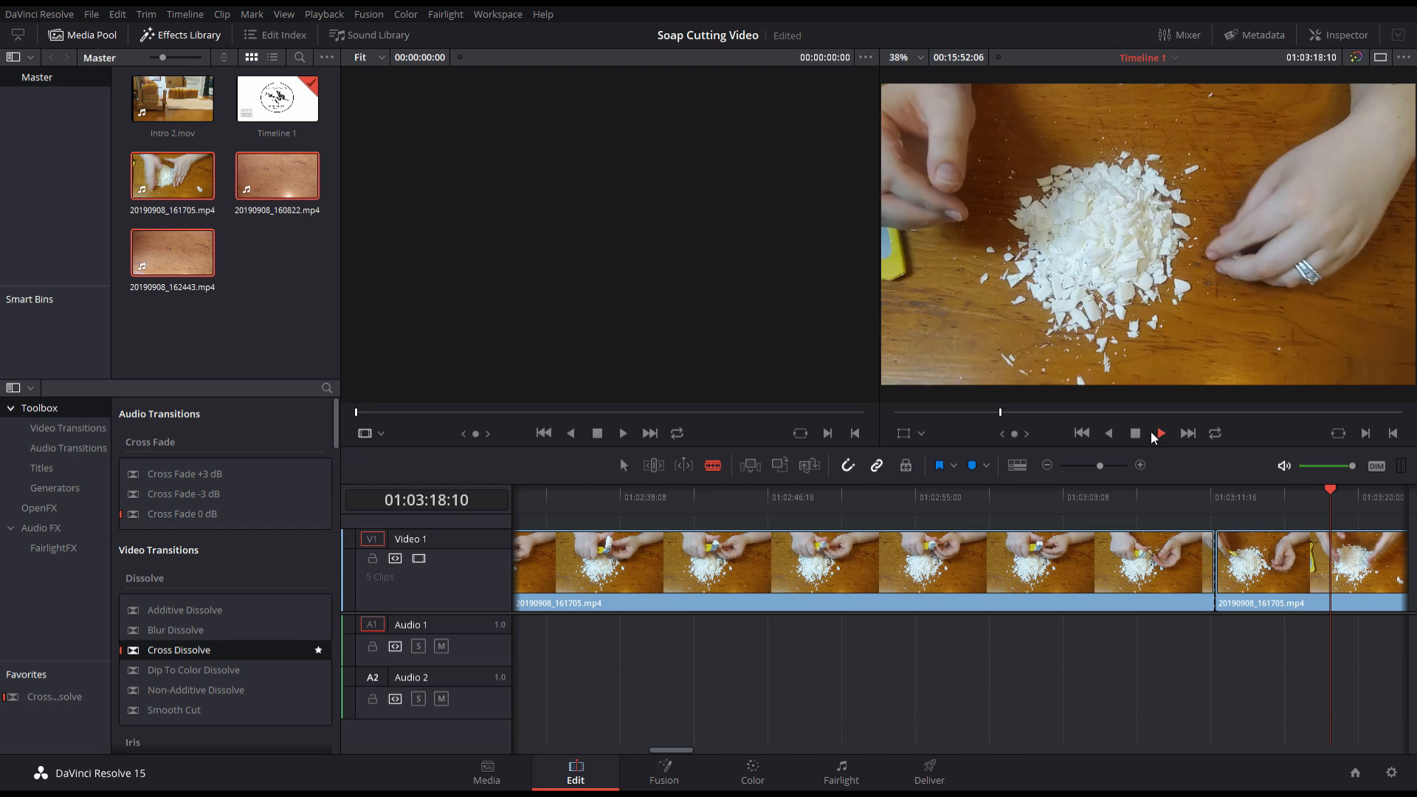
pyautogui.click(1136, 436)
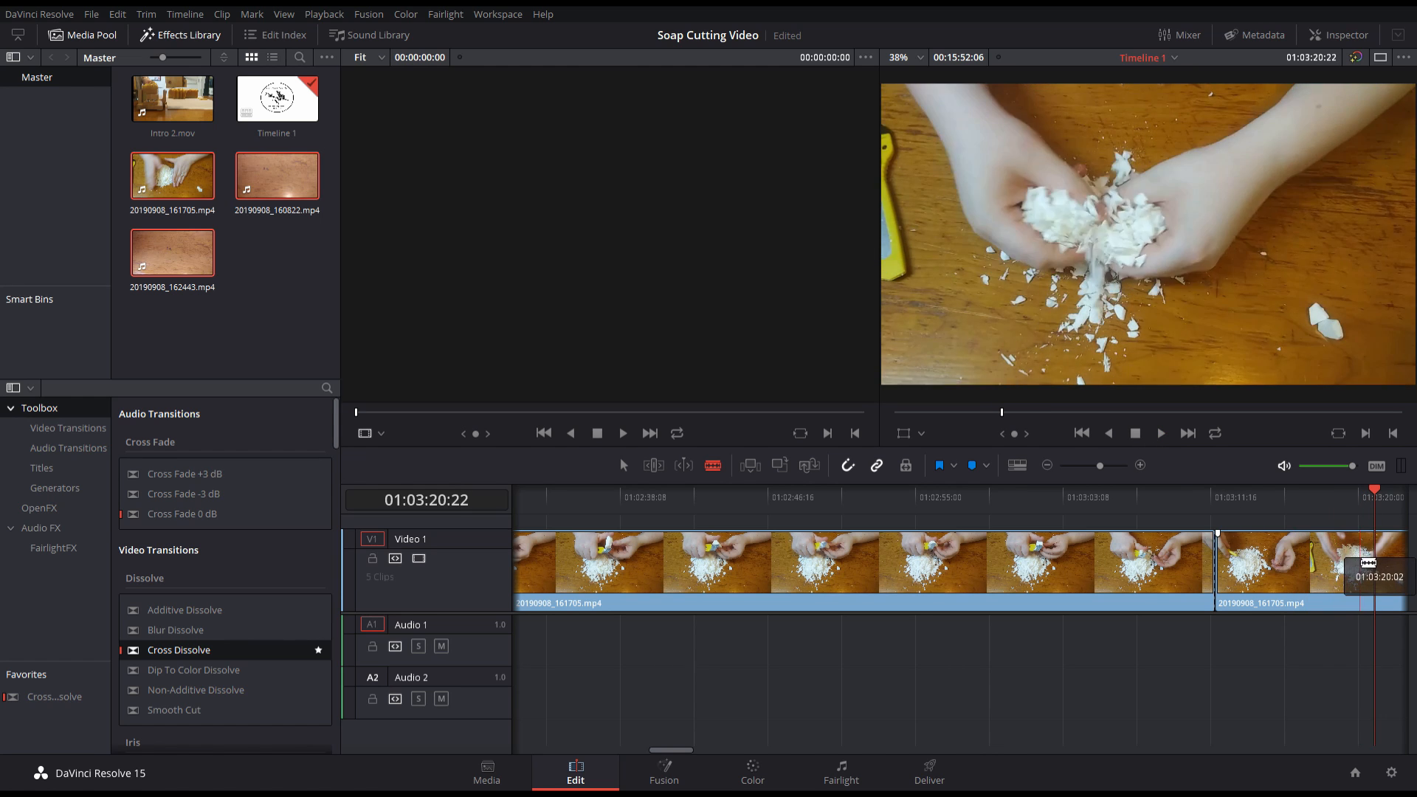
# Split the soap clip again at about 01:03:18 and delete the short section between the two cuts.
pyautogui.click(1333, 550)
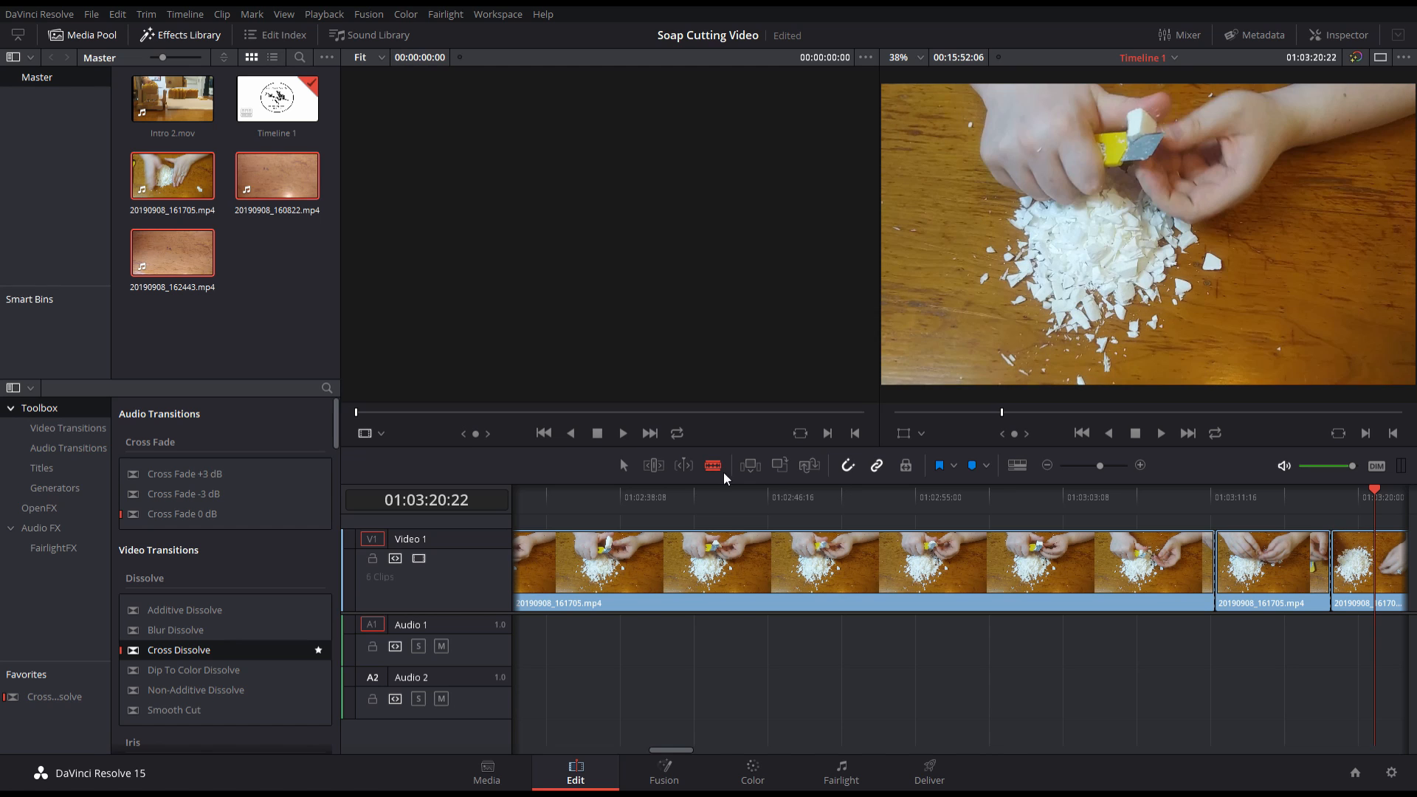
pyautogui.click(623, 465)
pyautogui.press('BackSpace')
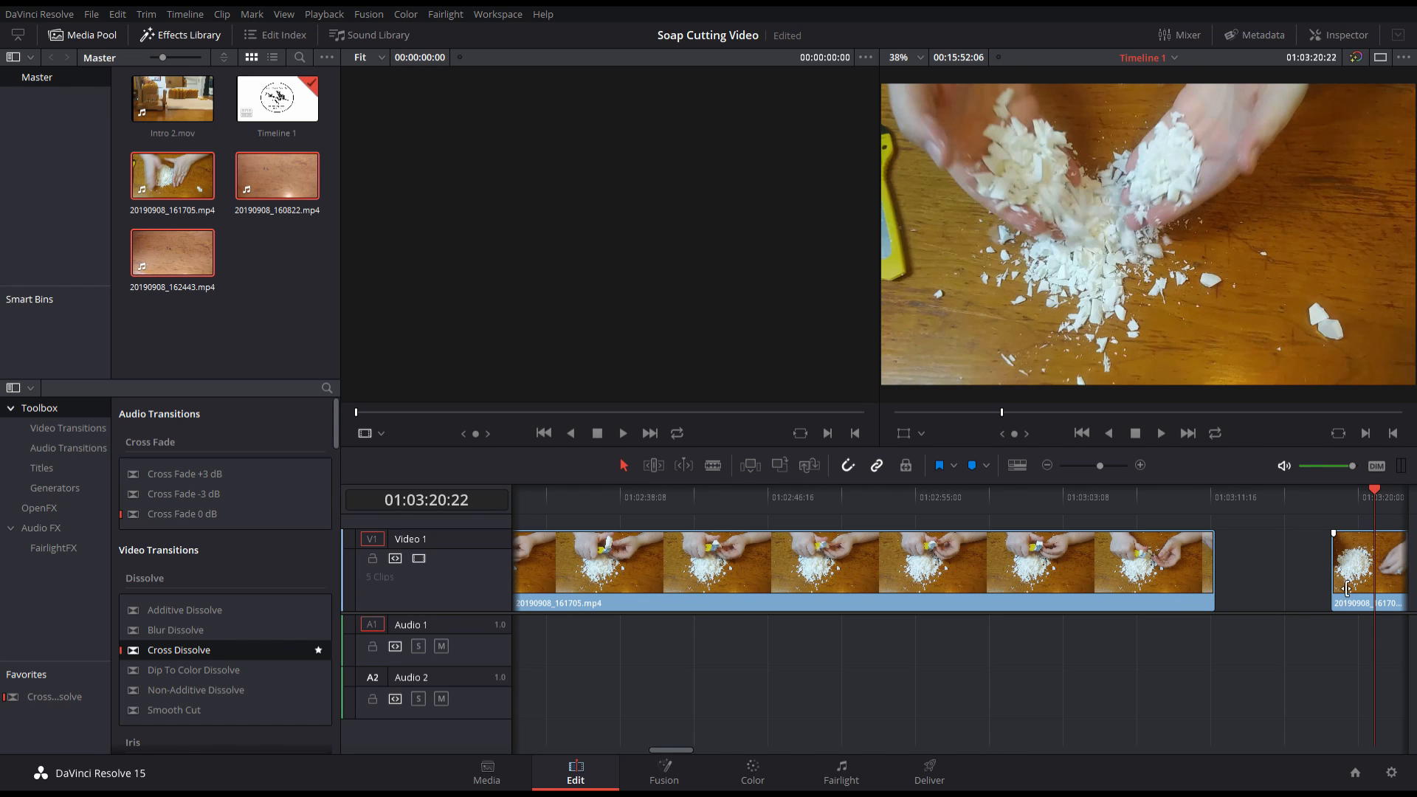
# Move the shavings footage up against the carving footage and play across the join from 01:03:10:13 to 01:03:14:00.
pyautogui.moveTo(1353, 566); pyautogui.dragTo(1237, 565)
pyautogui.click(1191, 494)
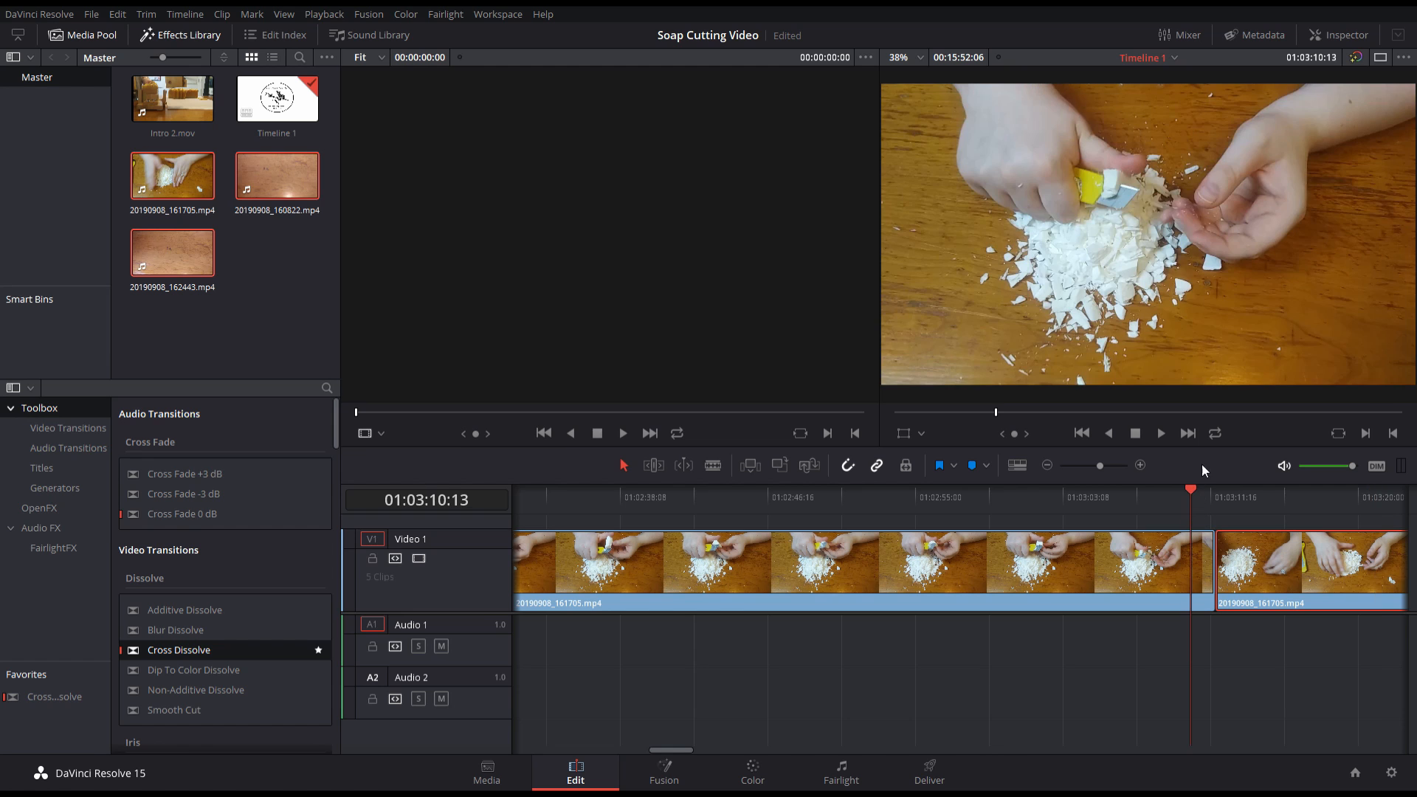
pyautogui.click(1161, 434)
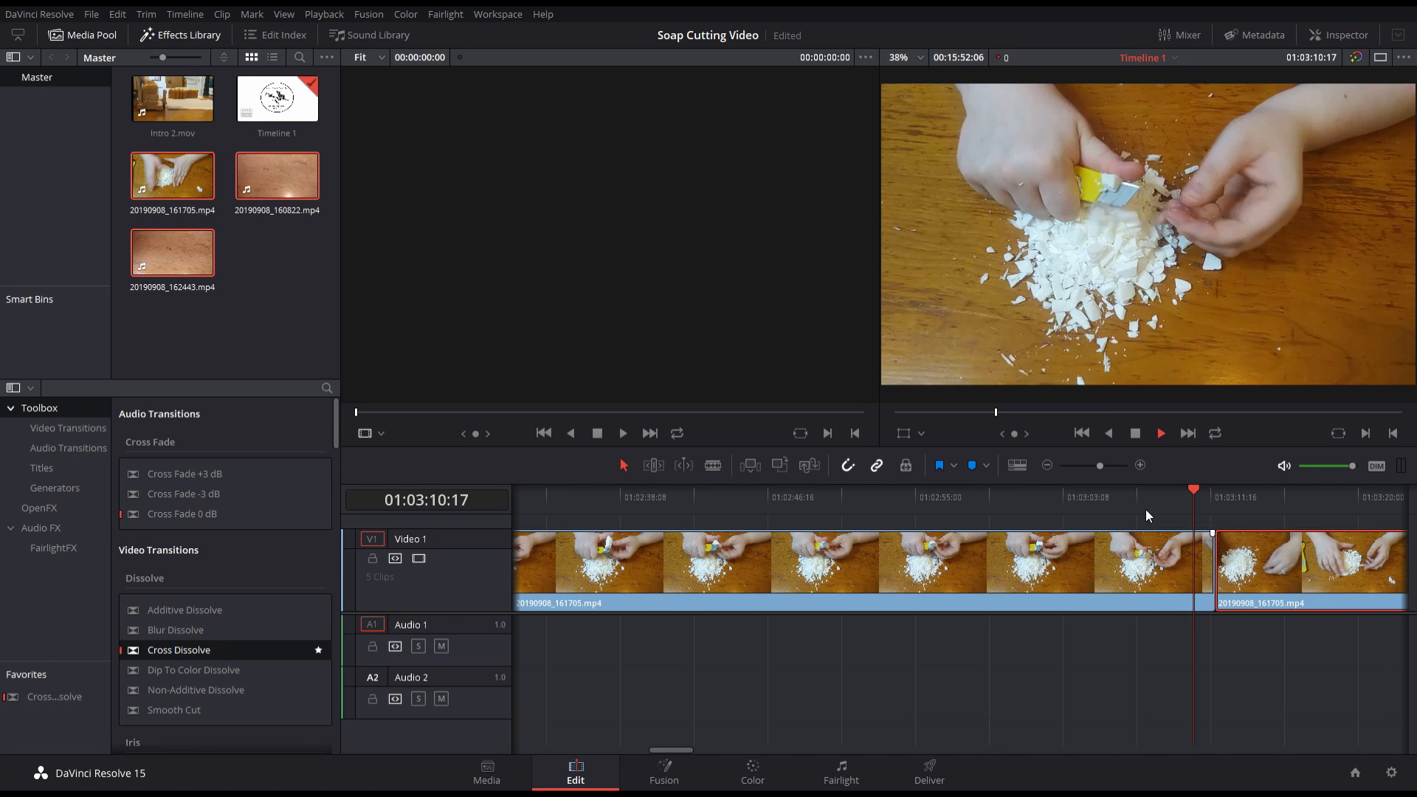
pyautogui.click(1137, 434)
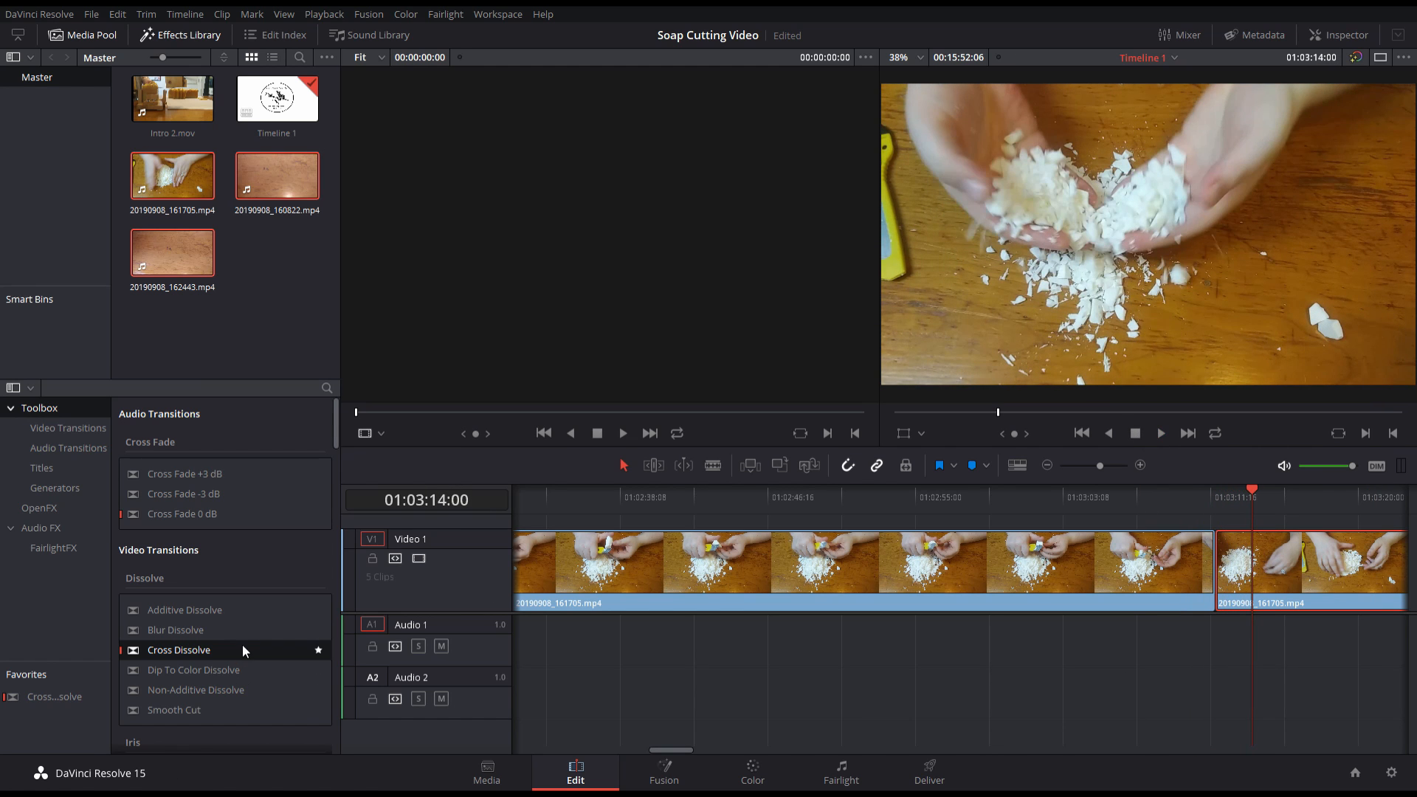
# Add a Cross Dissolve between the carving and shavings footage, and play the transition and following footage to about 01:03:52:09.
pyautogui.moveTo(242, 659); pyautogui.dragTo(1270, 561)
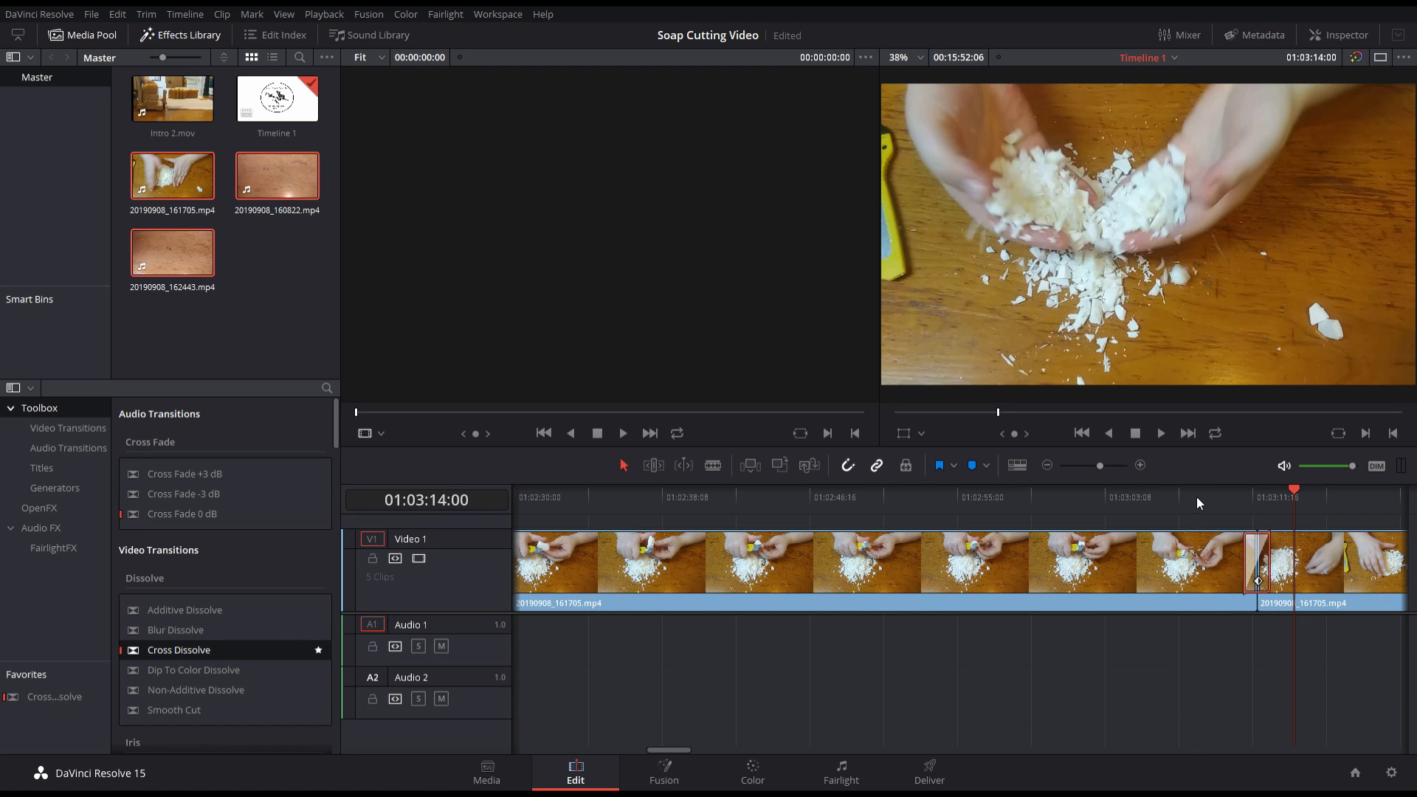
pyautogui.click(1197, 497)
pyautogui.click(1162, 433)
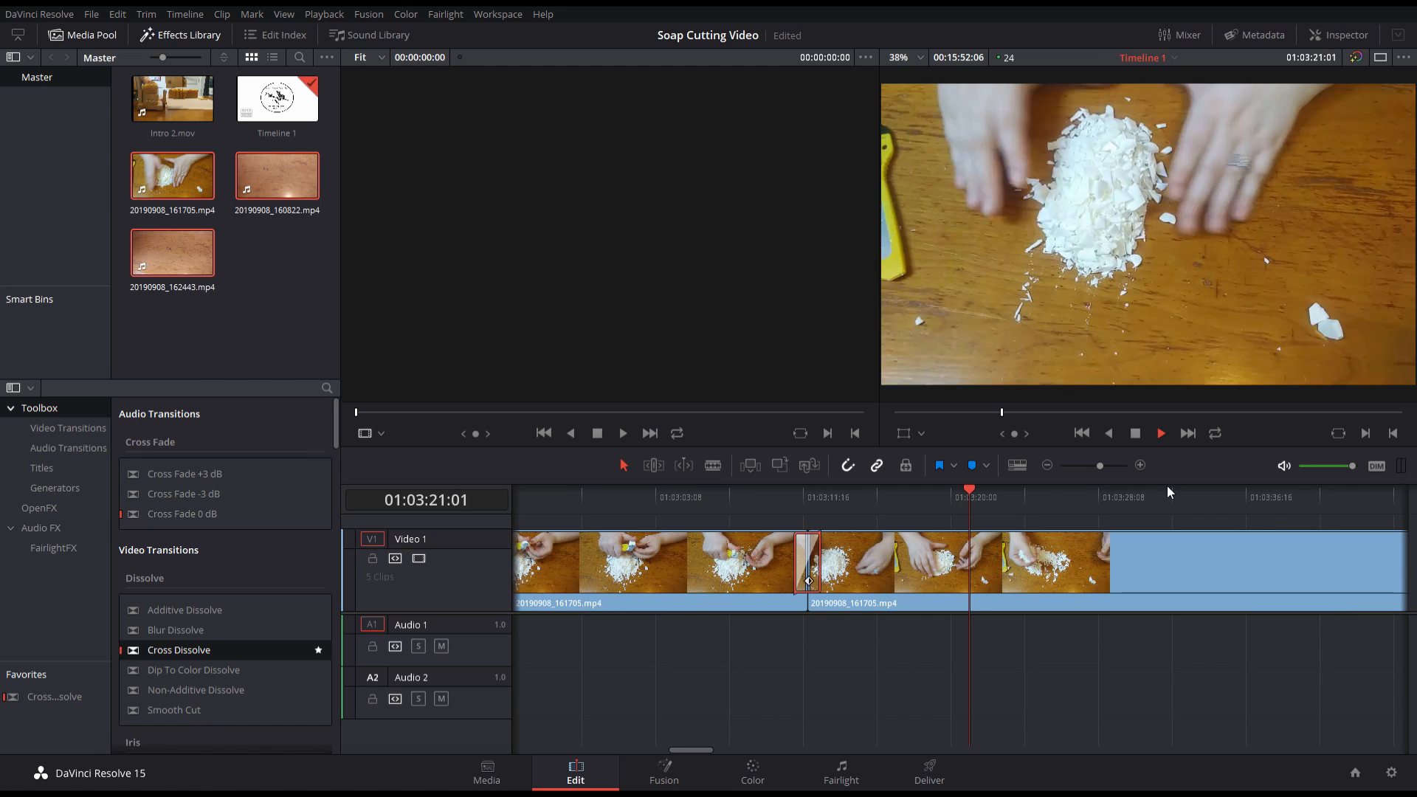
pyautogui.click(1257, 543)
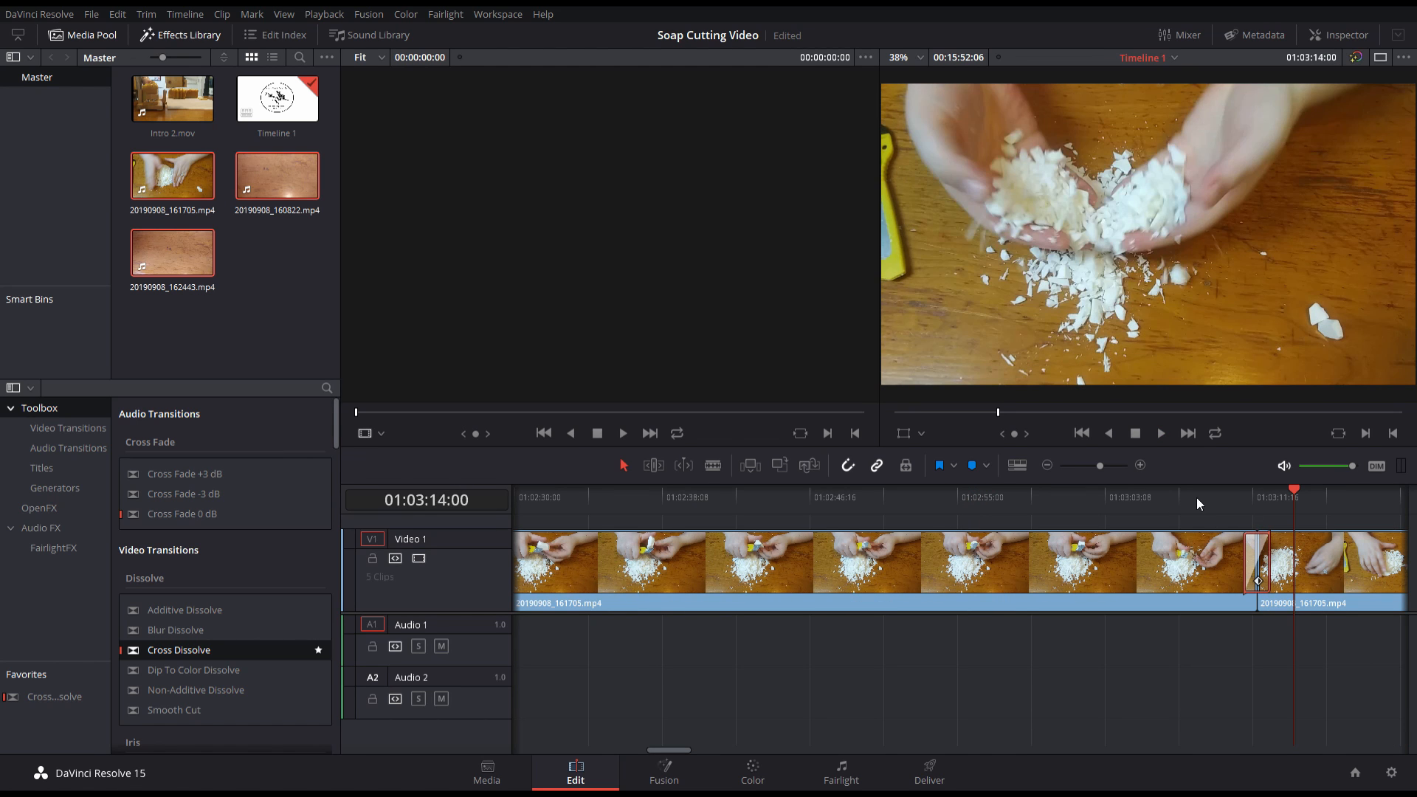
pyautogui.click(1198, 497)
pyautogui.click(1161, 435)
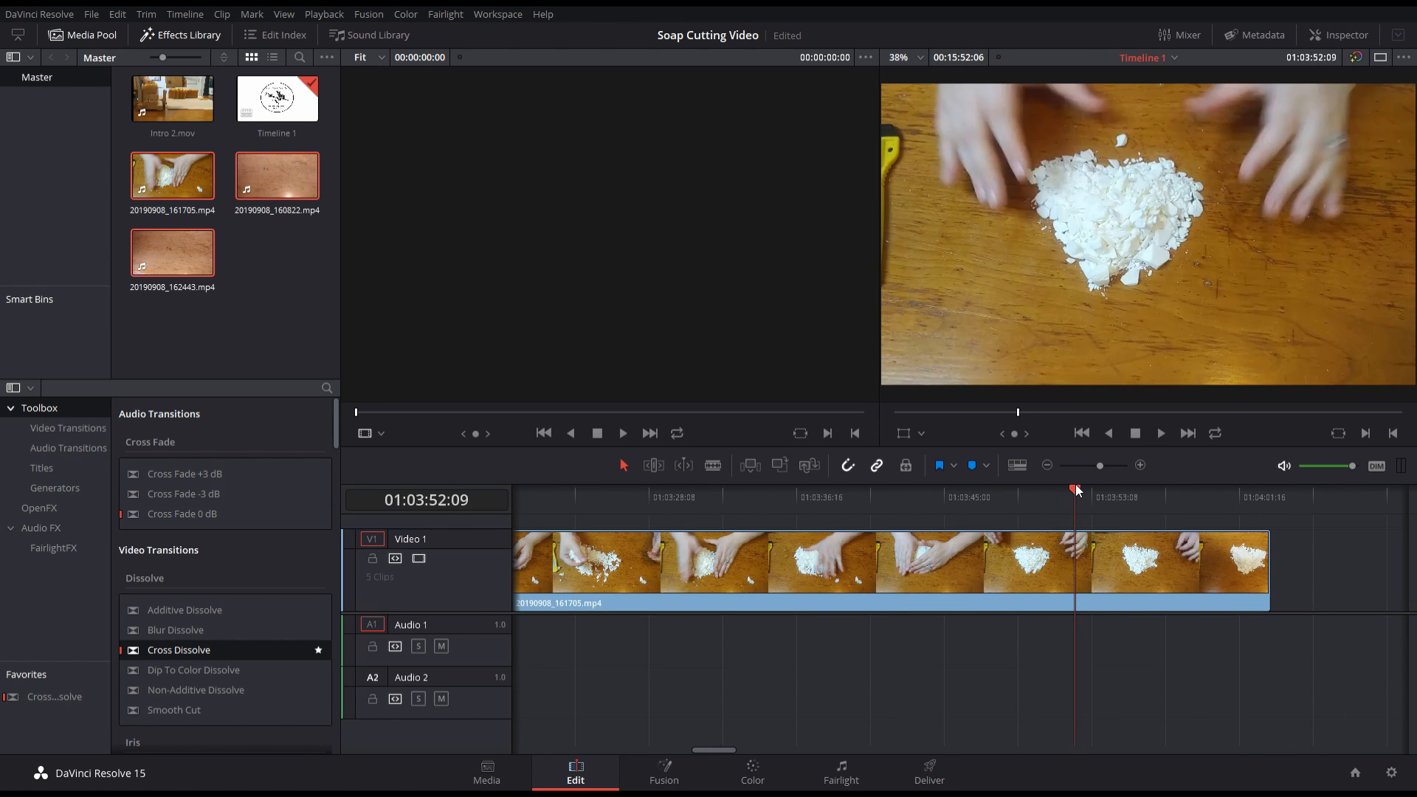
# Try to move clip 20190908_160822.mp4 toward the end of the shavings footage on the Video 1 track.
pyautogui.moveTo(277, 175); pyautogui.dragTo(1169, 570)
pyautogui.click(1161, 433)
pyautogui.click(1135, 434)
pyautogui.hotkey('ctrl', 'b')
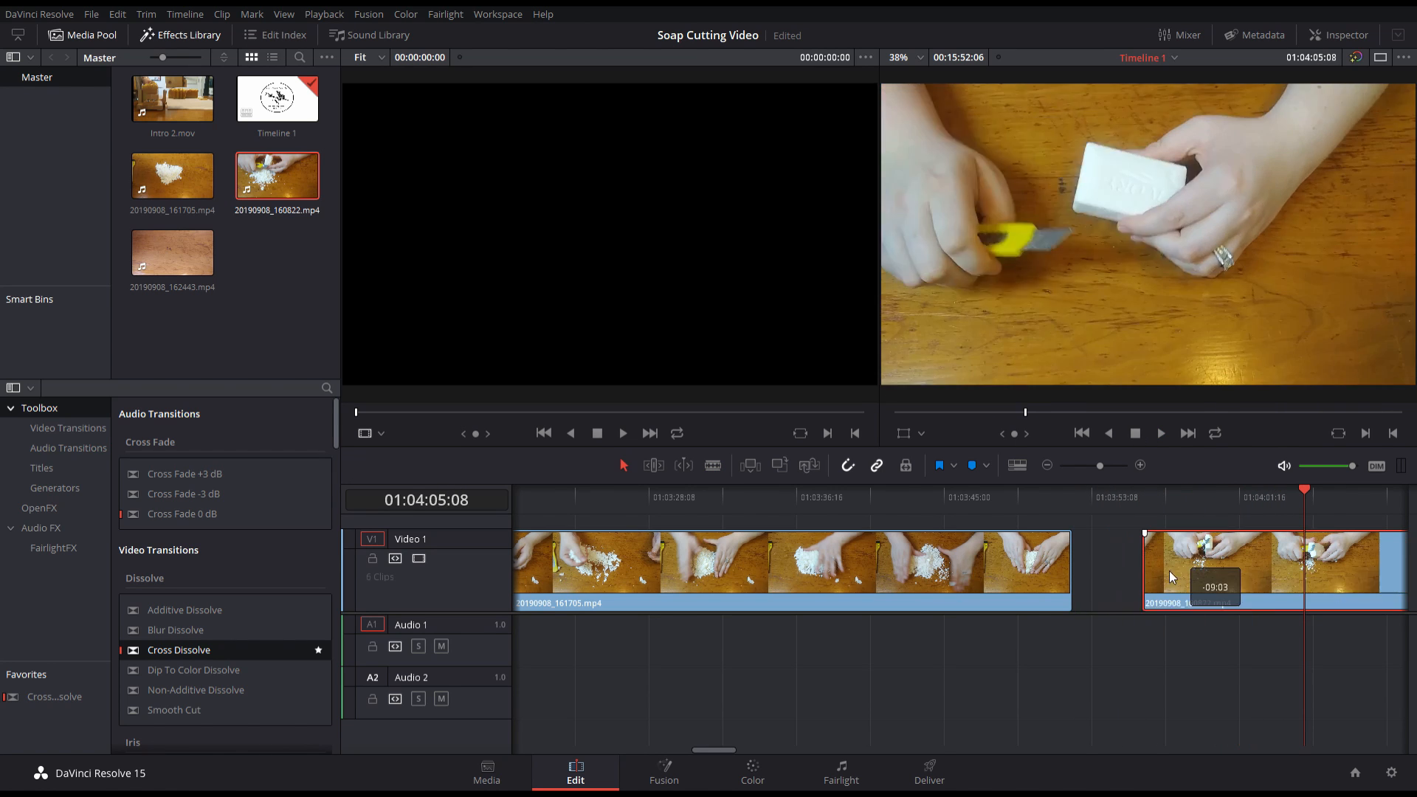
# Replay the end of the shavings footage, split it at 01:03:52:06 as the hands move away, and delete the section after the cut.
pyautogui.click(999, 493)
pyautogui.click(1161, 433)
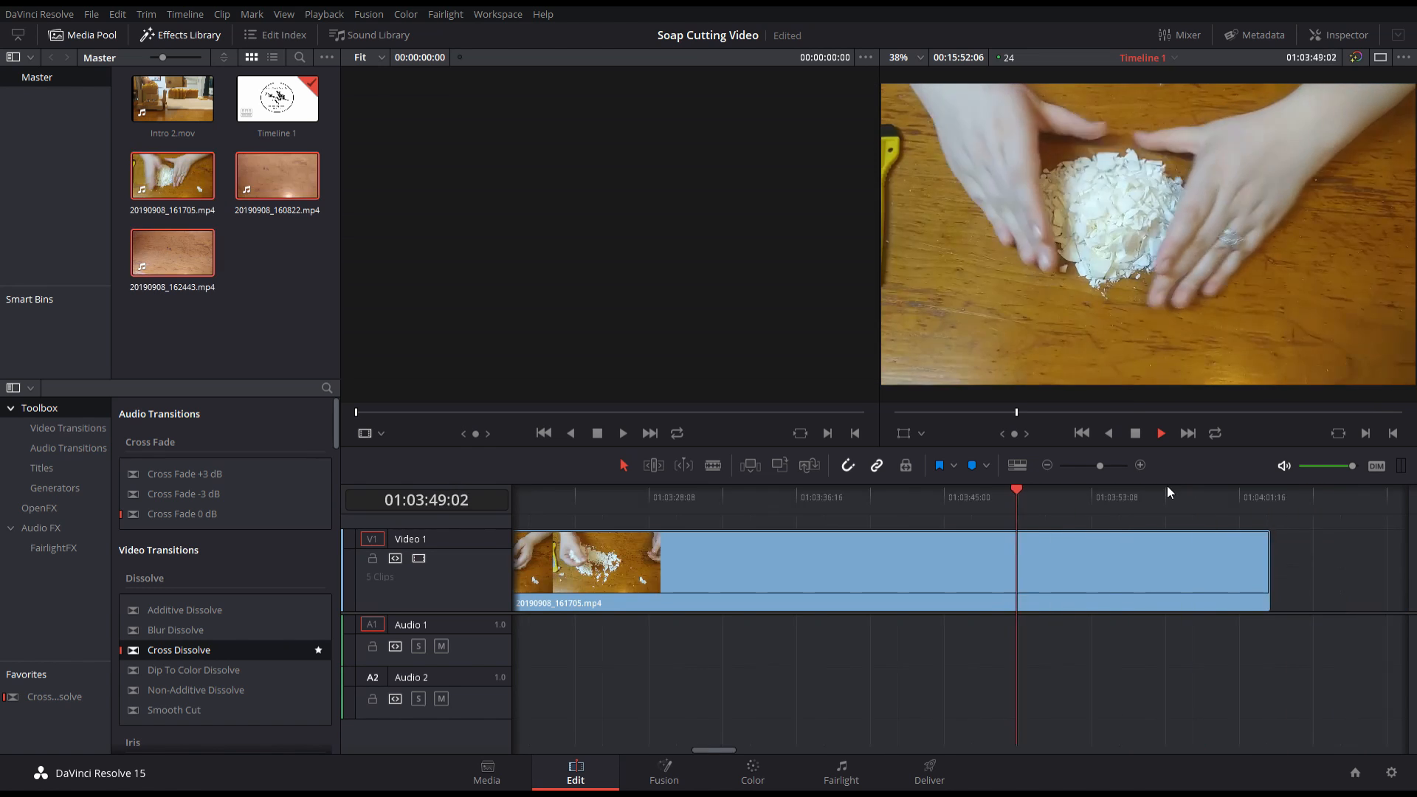
pyautogui.click(1136, 434)
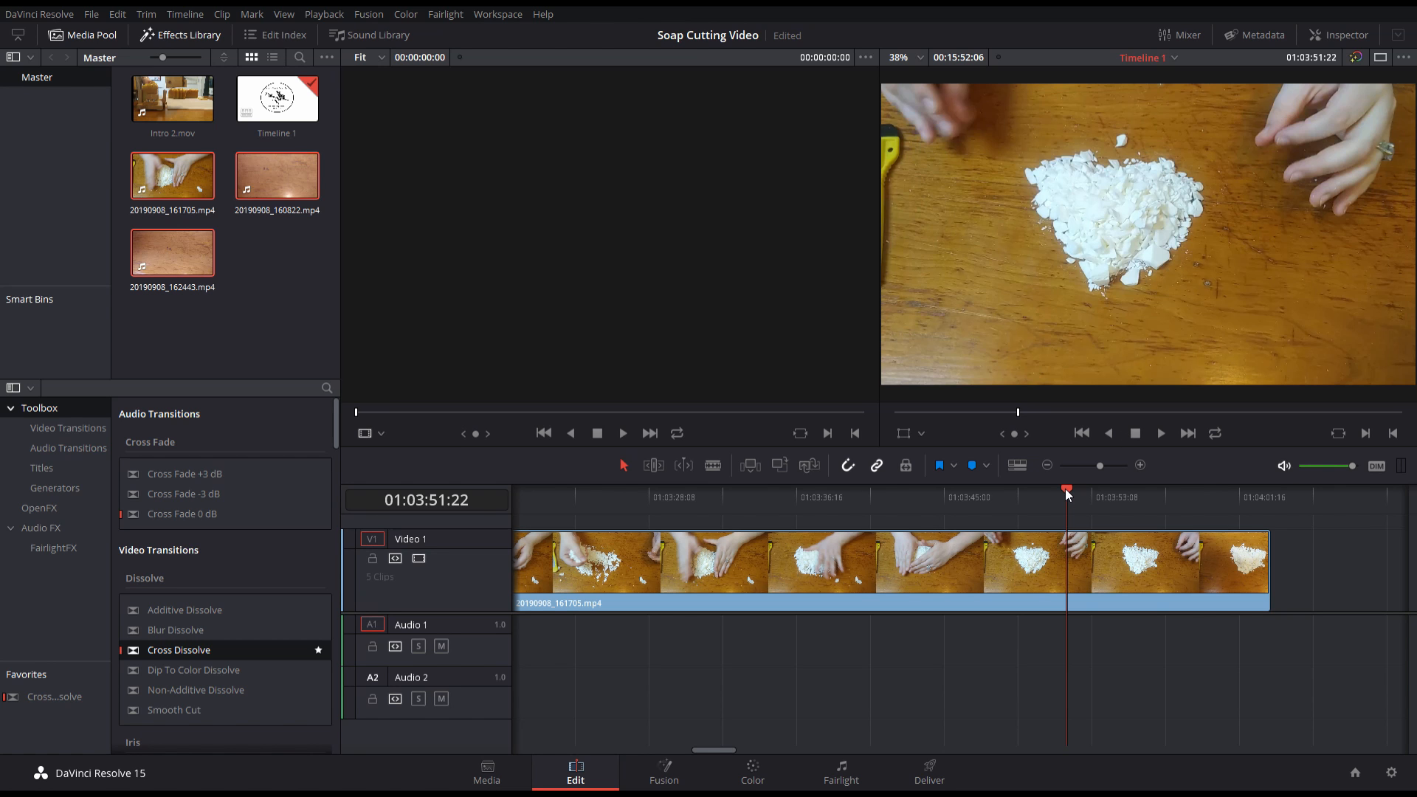
pyautogui.moveTo(1065, 488); pyautogui.dragTo(1072, 487)
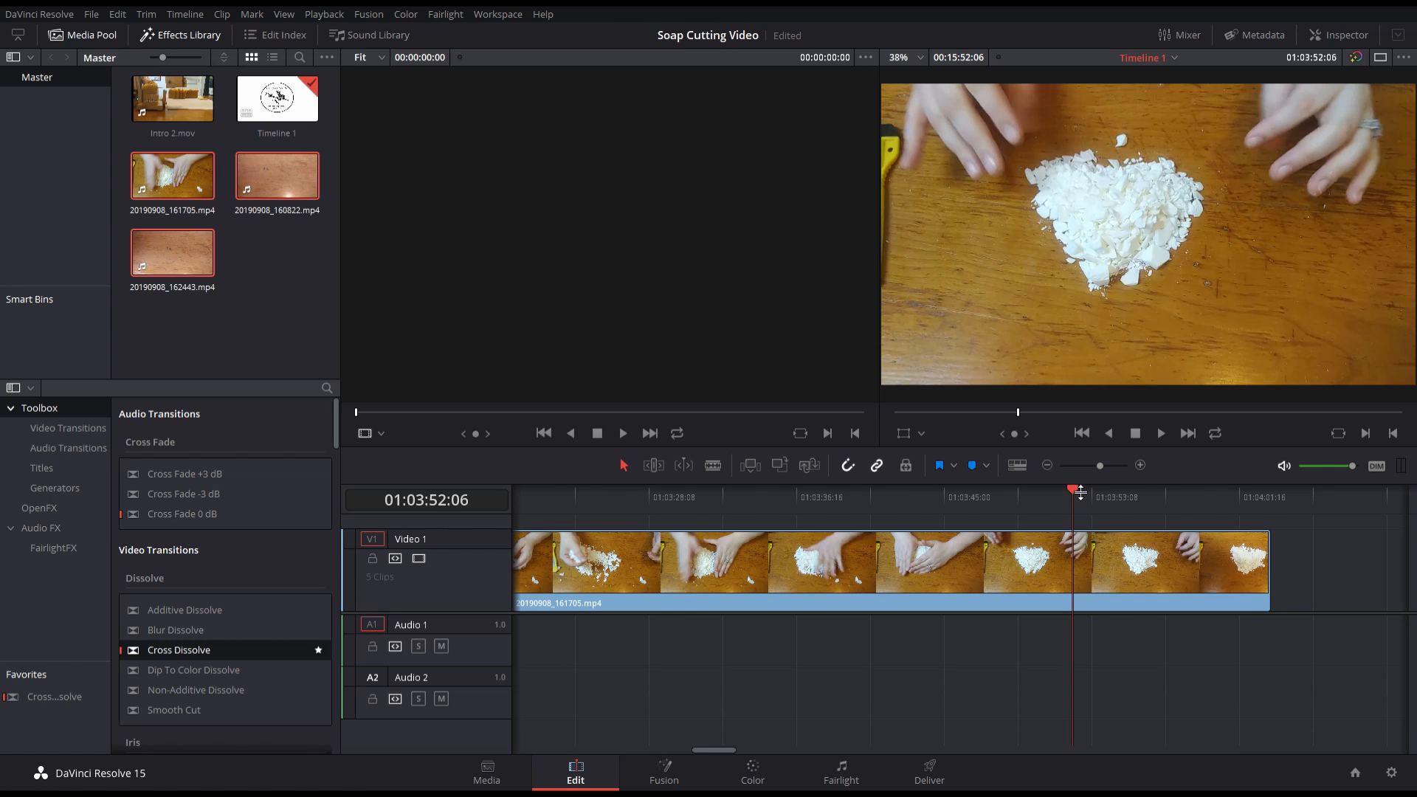
pyautogui.click(713, 465)
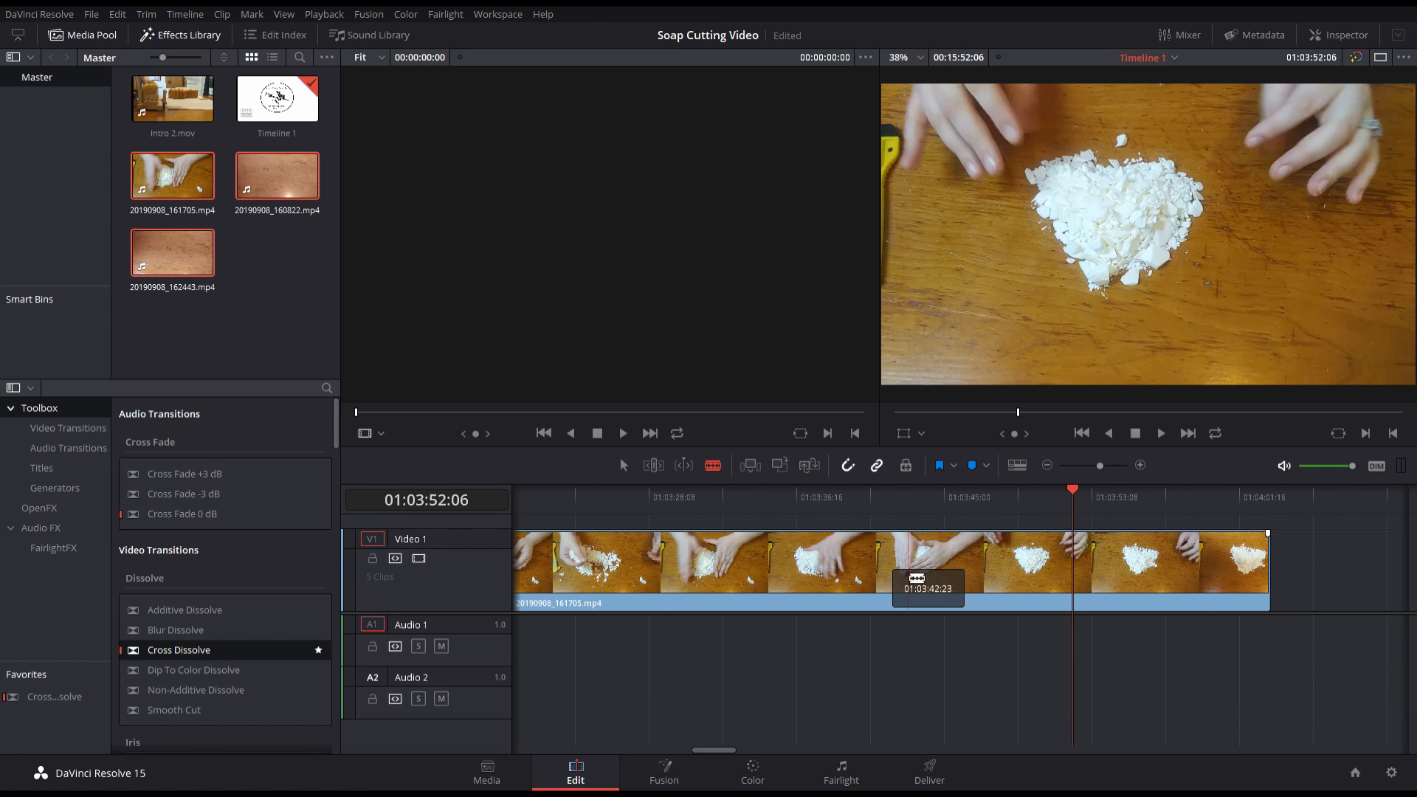
pyautogui.click(1074, 572)
pyautogui.click(1178, 585)
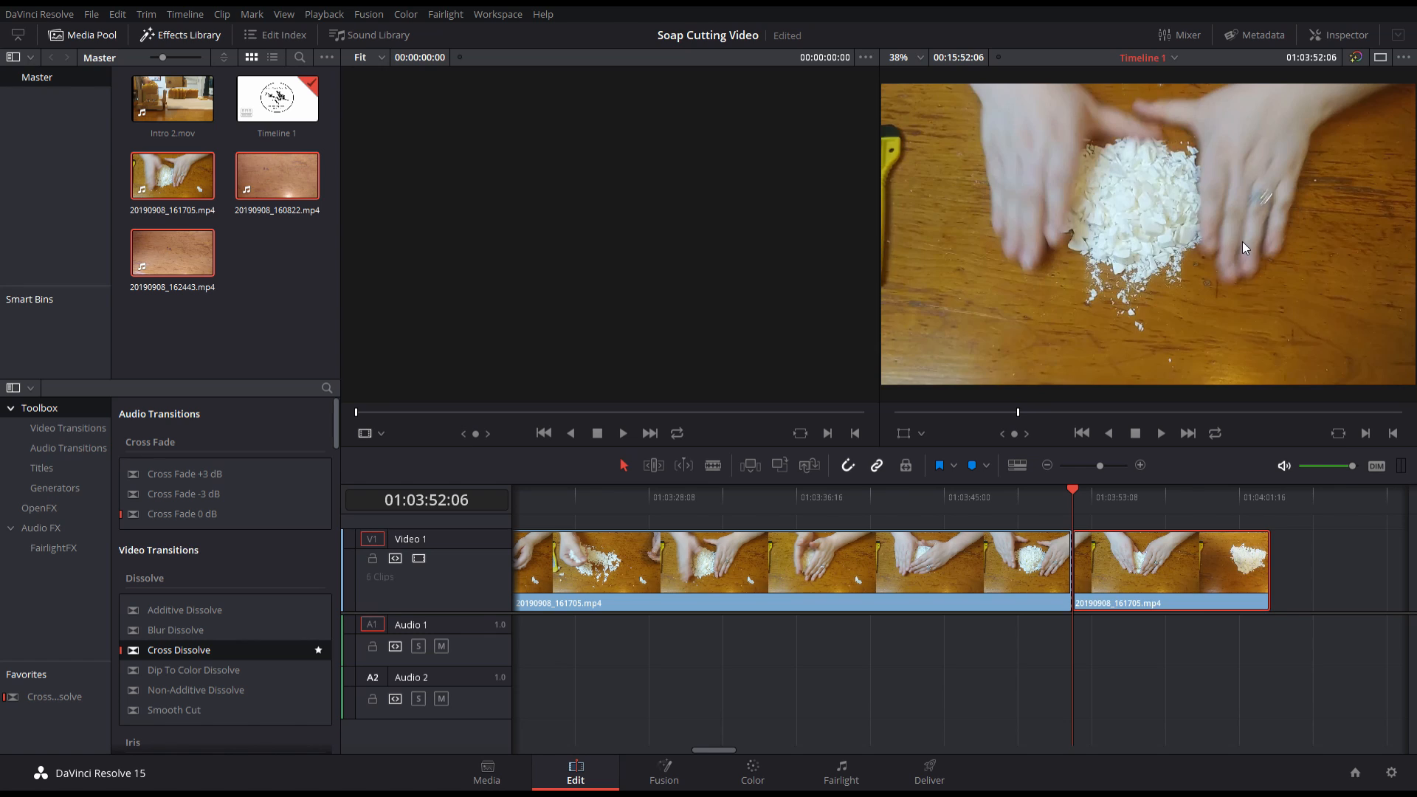
pyautogui.press('Delete')
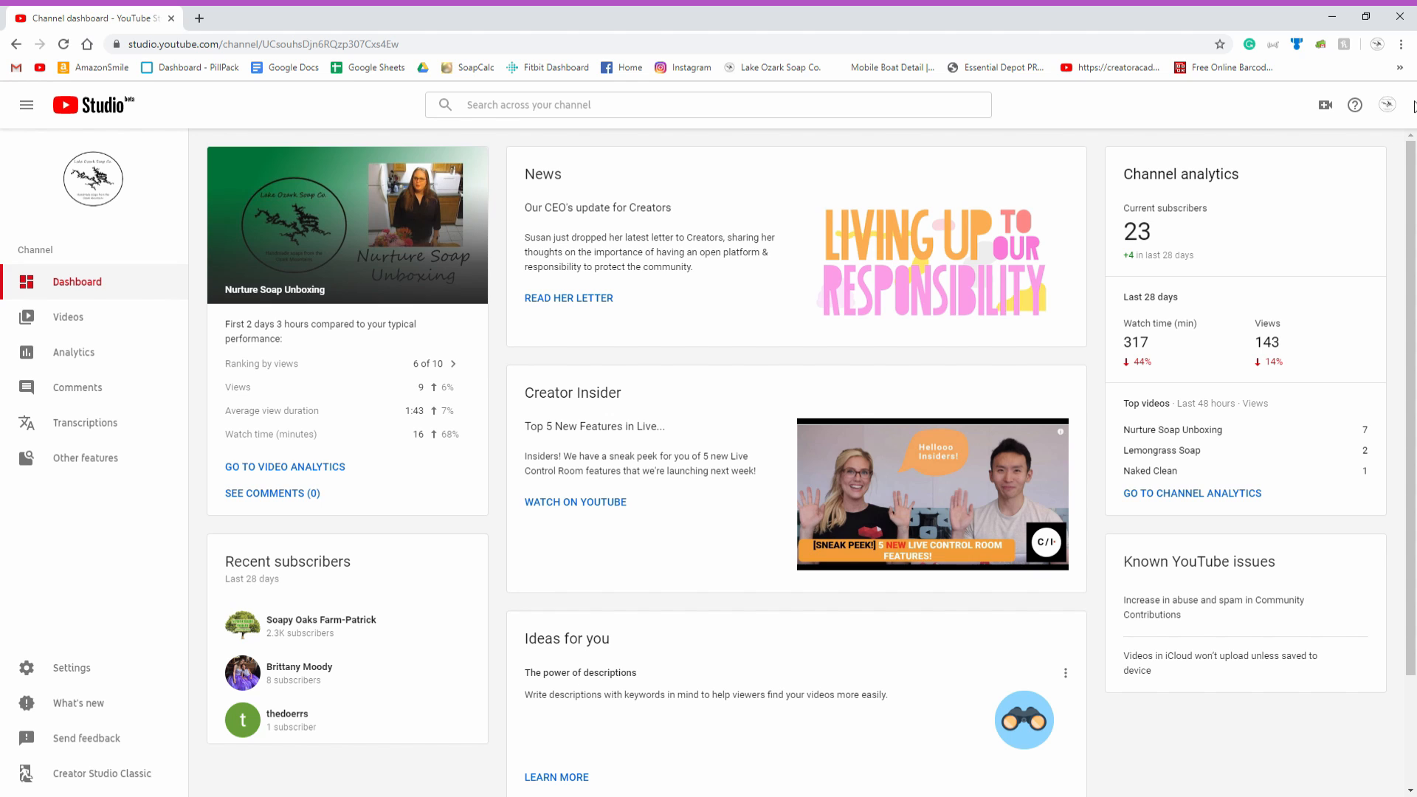
# Switch to YouTube Studio in the browser and open its Audio Library.
pyautogui.click(1388, 105)
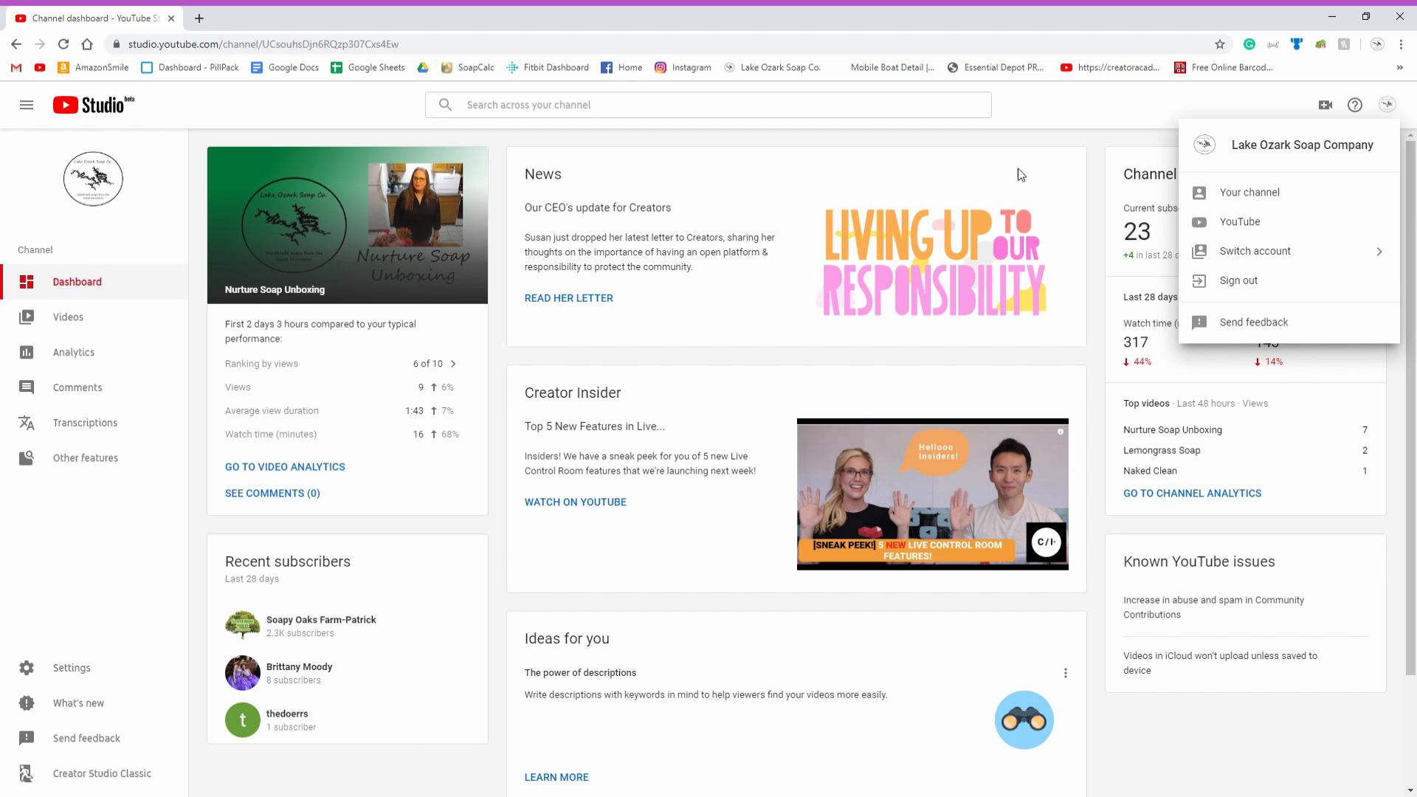
pyautogui.click(1030, 140)
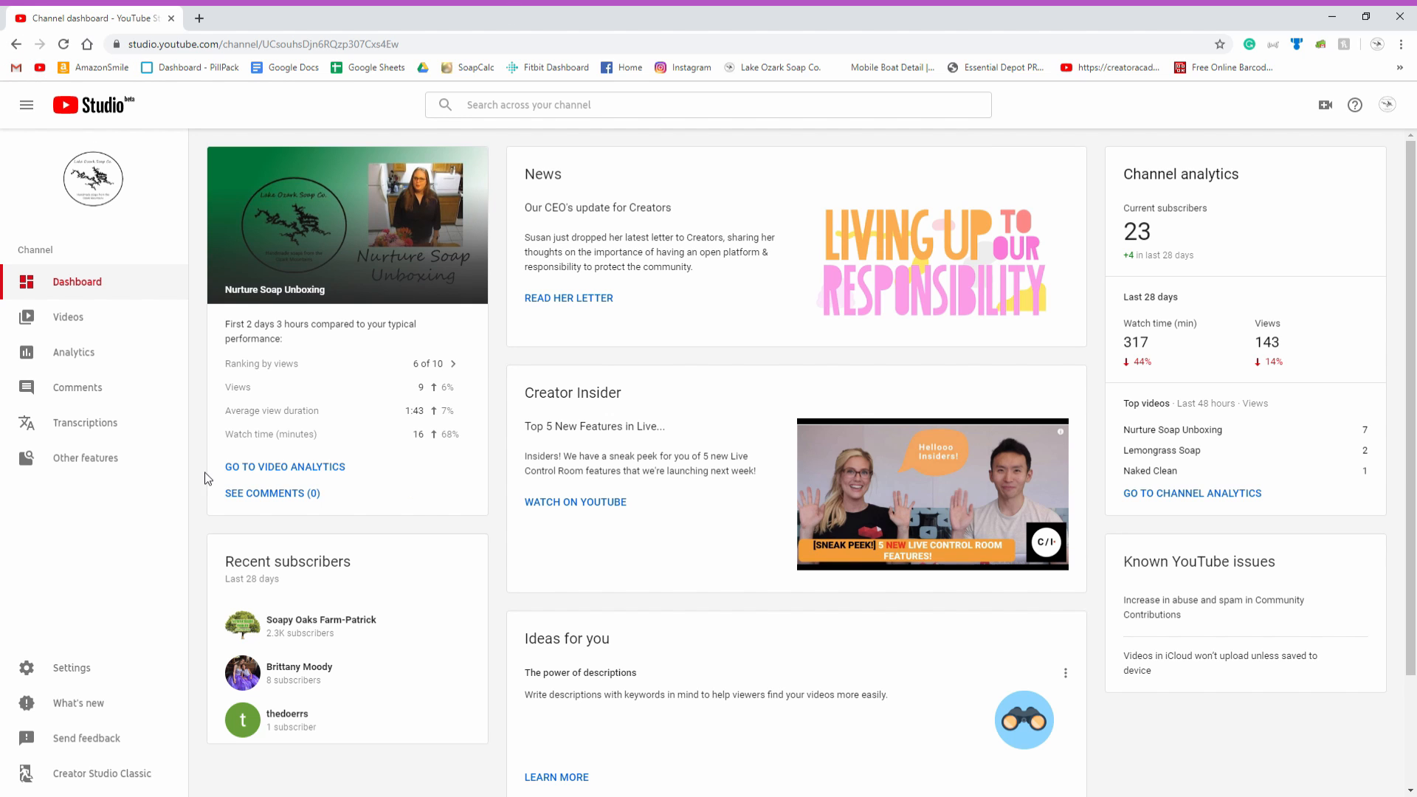
pyautogui.moveTo(96, 458)
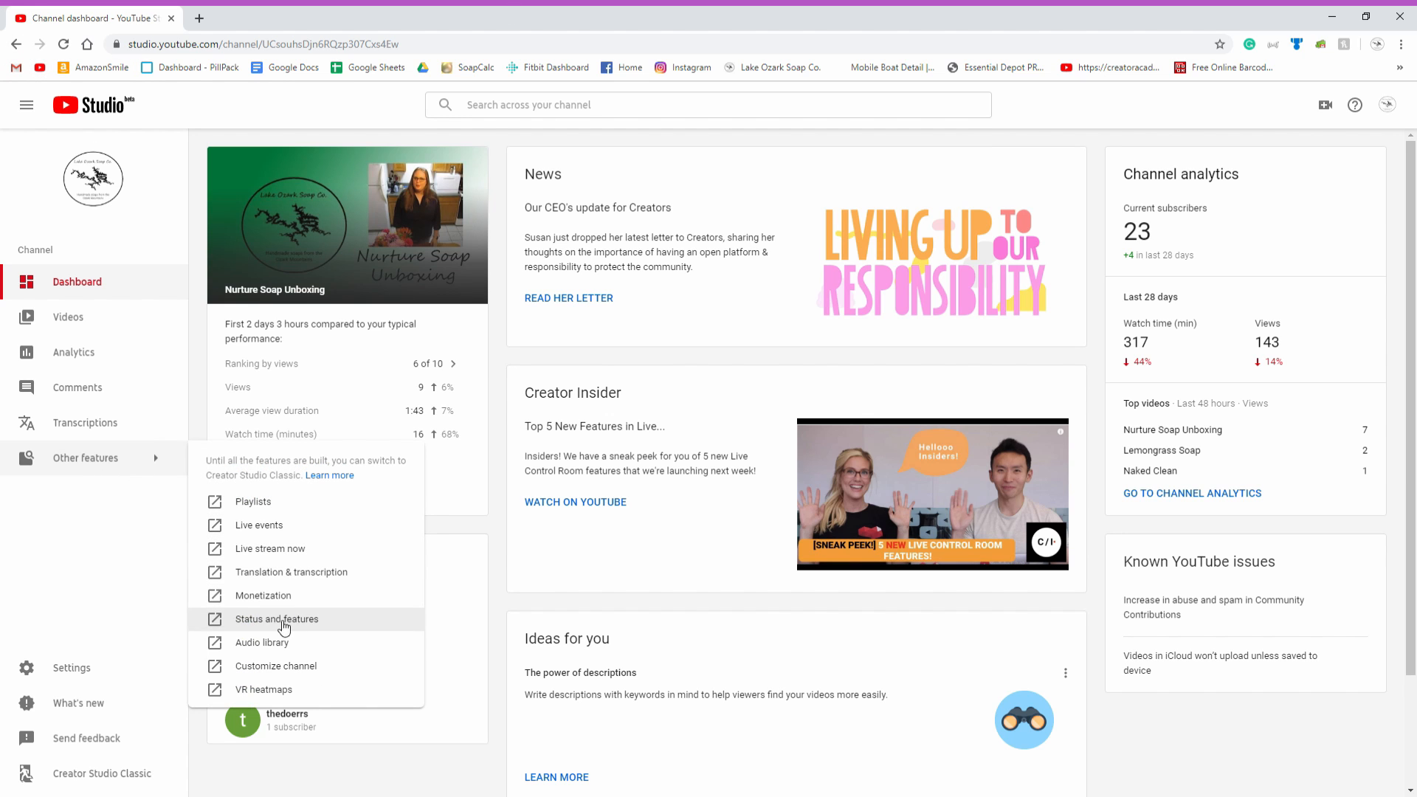
pyautogui.click(275, 643)
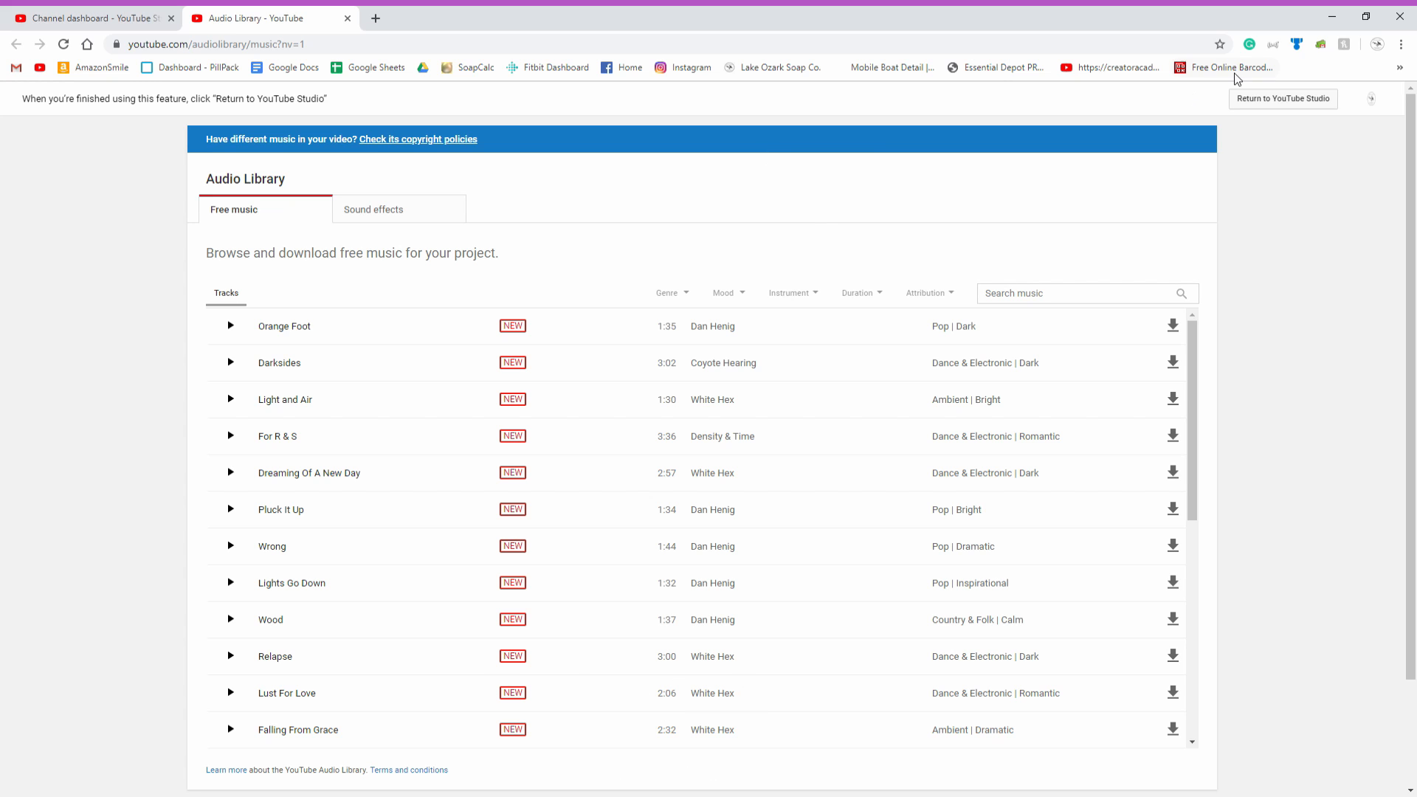
# Filter the free music to the Calm mood and a duration longer than 5:00.
pyautogui.click(750, 293)
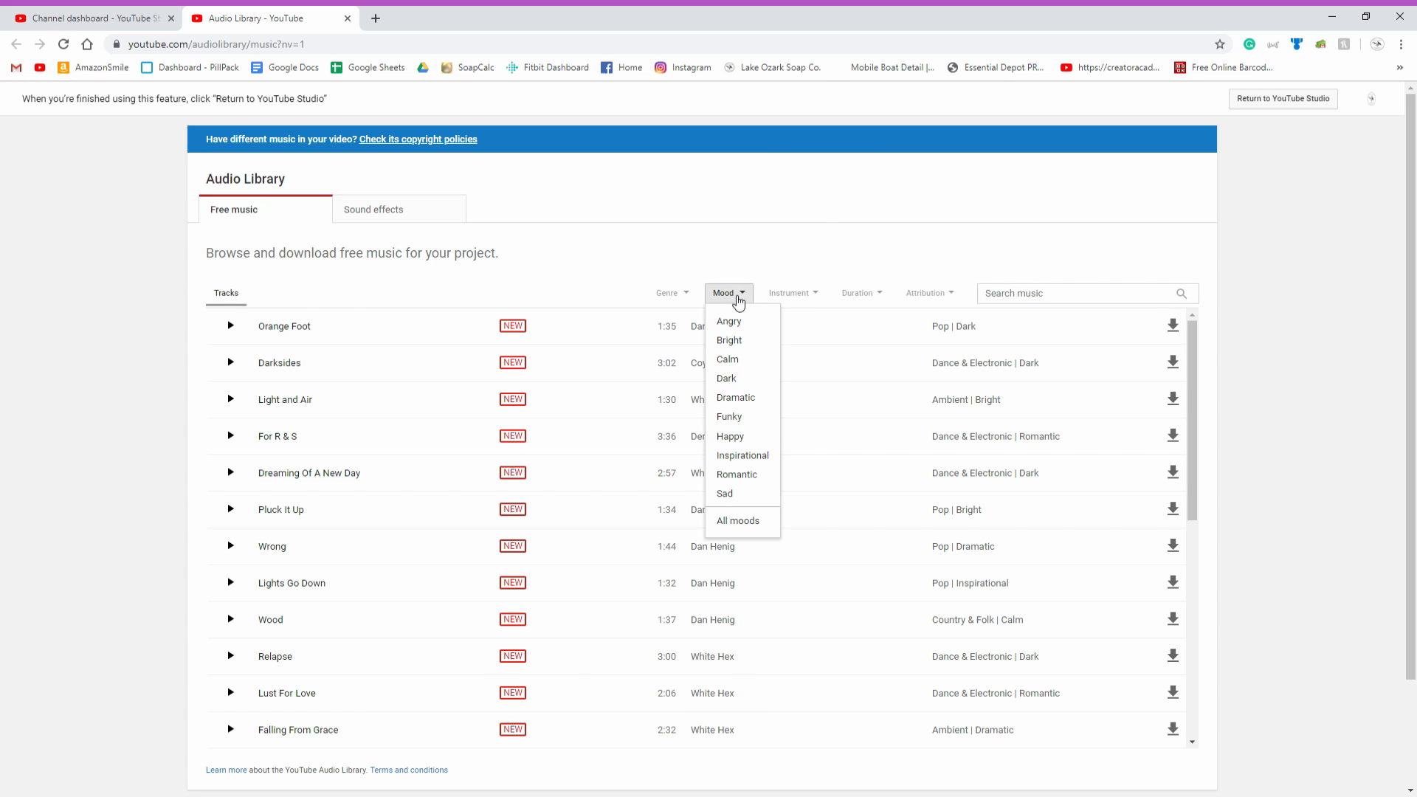
pyautogui.click(727, 357)
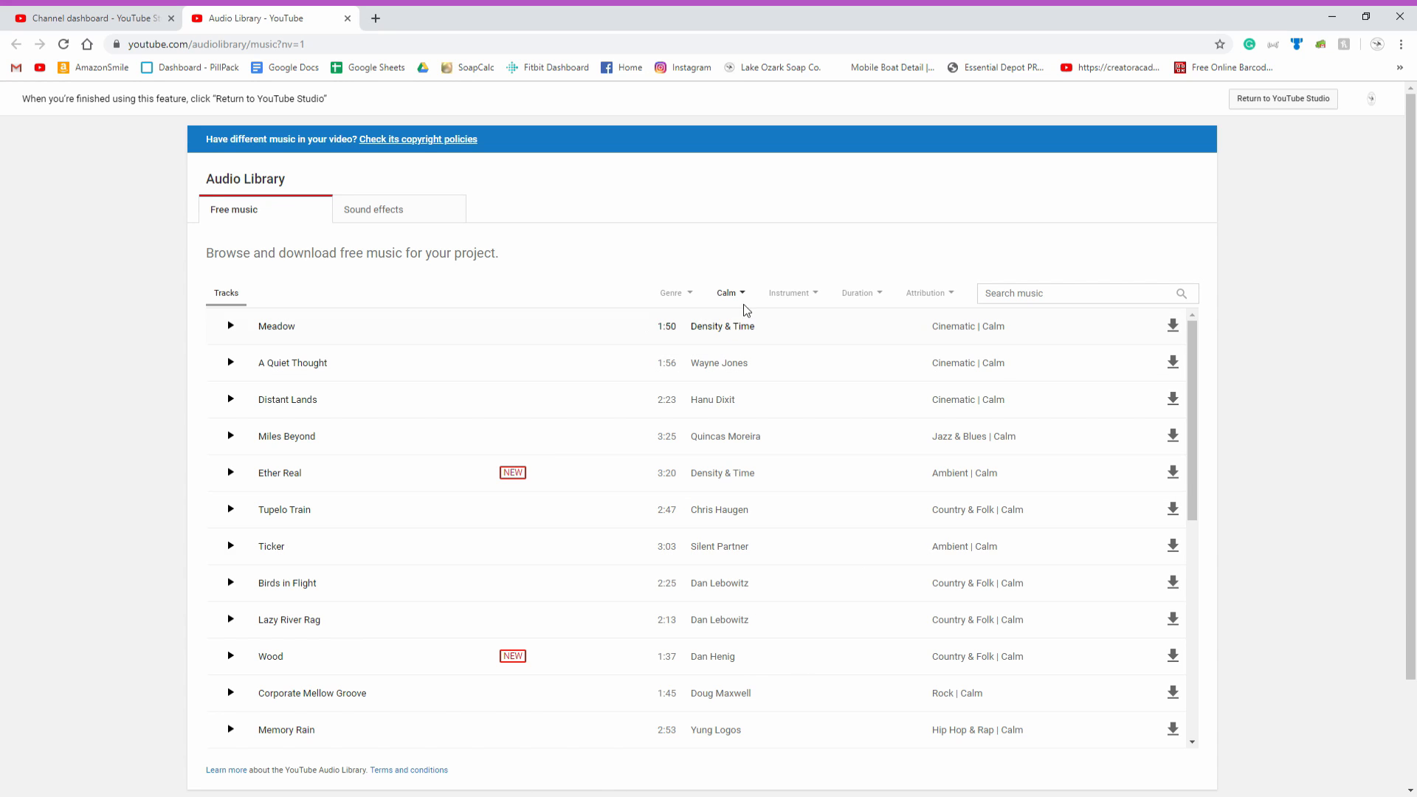
pyautogui.click(858, 293)
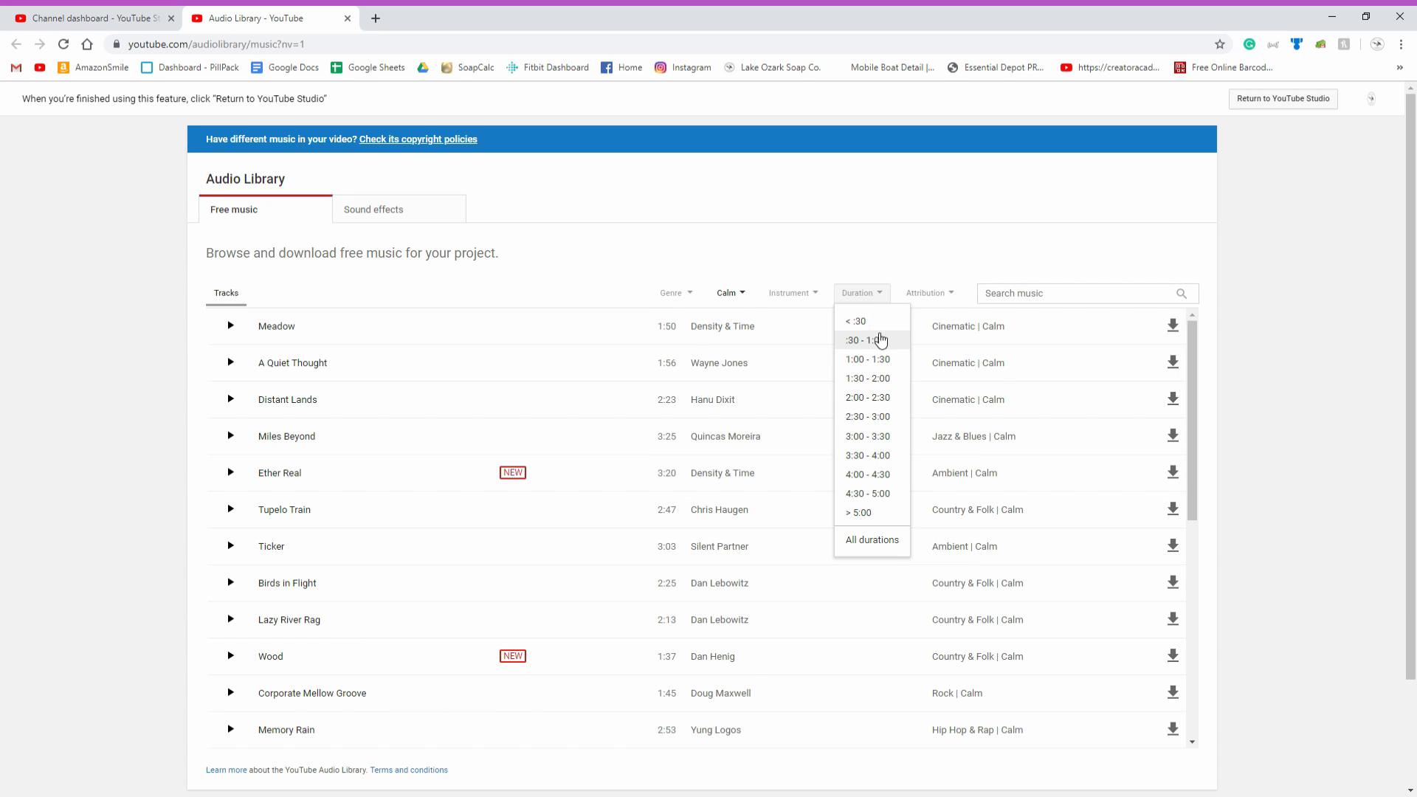
pyautogui.click(878, 513)
# Preview the tracks Navajo Night, from about 6:00, and Take Off and Shoot a Zero, skipping ahead to about 8:39.
pyautogui.scroll(-2, 882, 520)
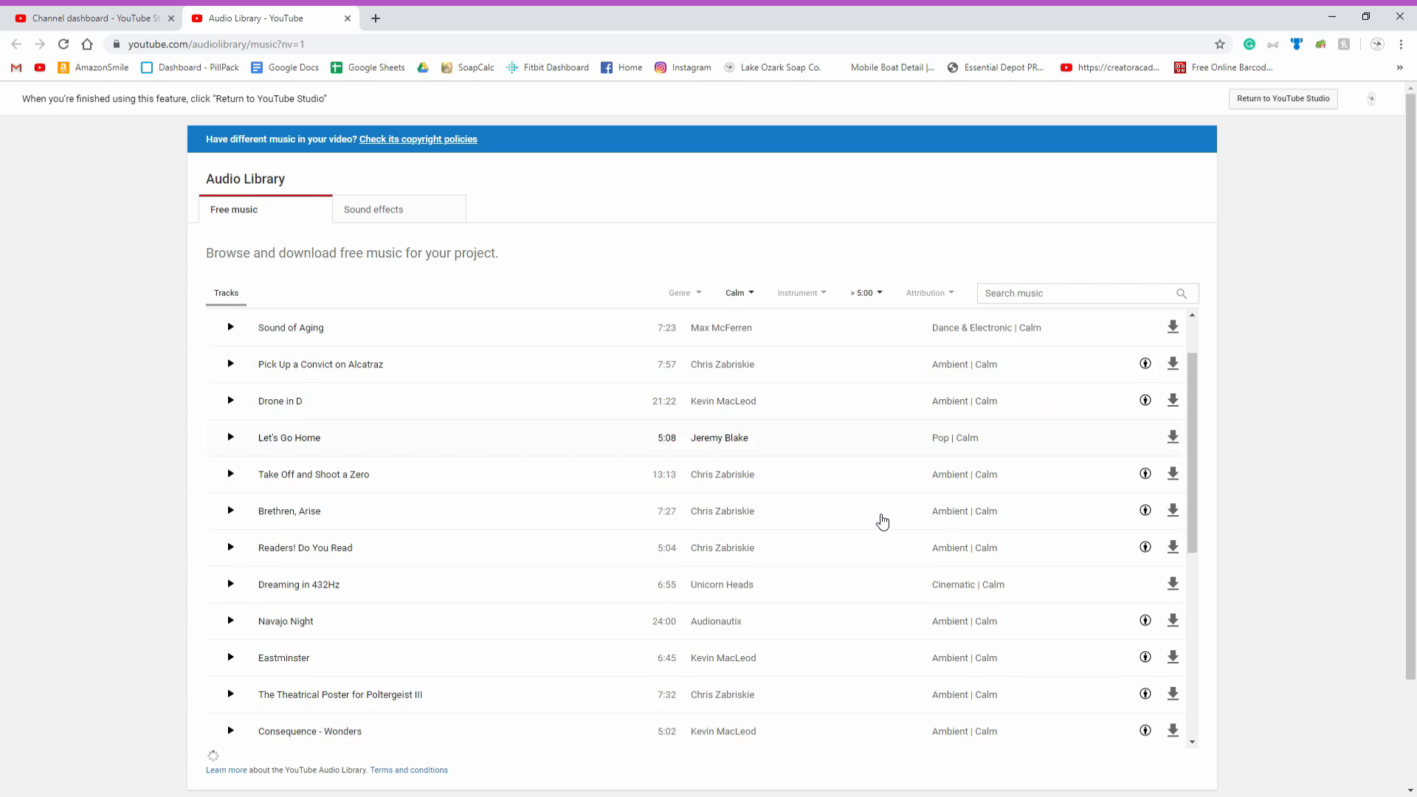
pyautogui.click(230, 546)
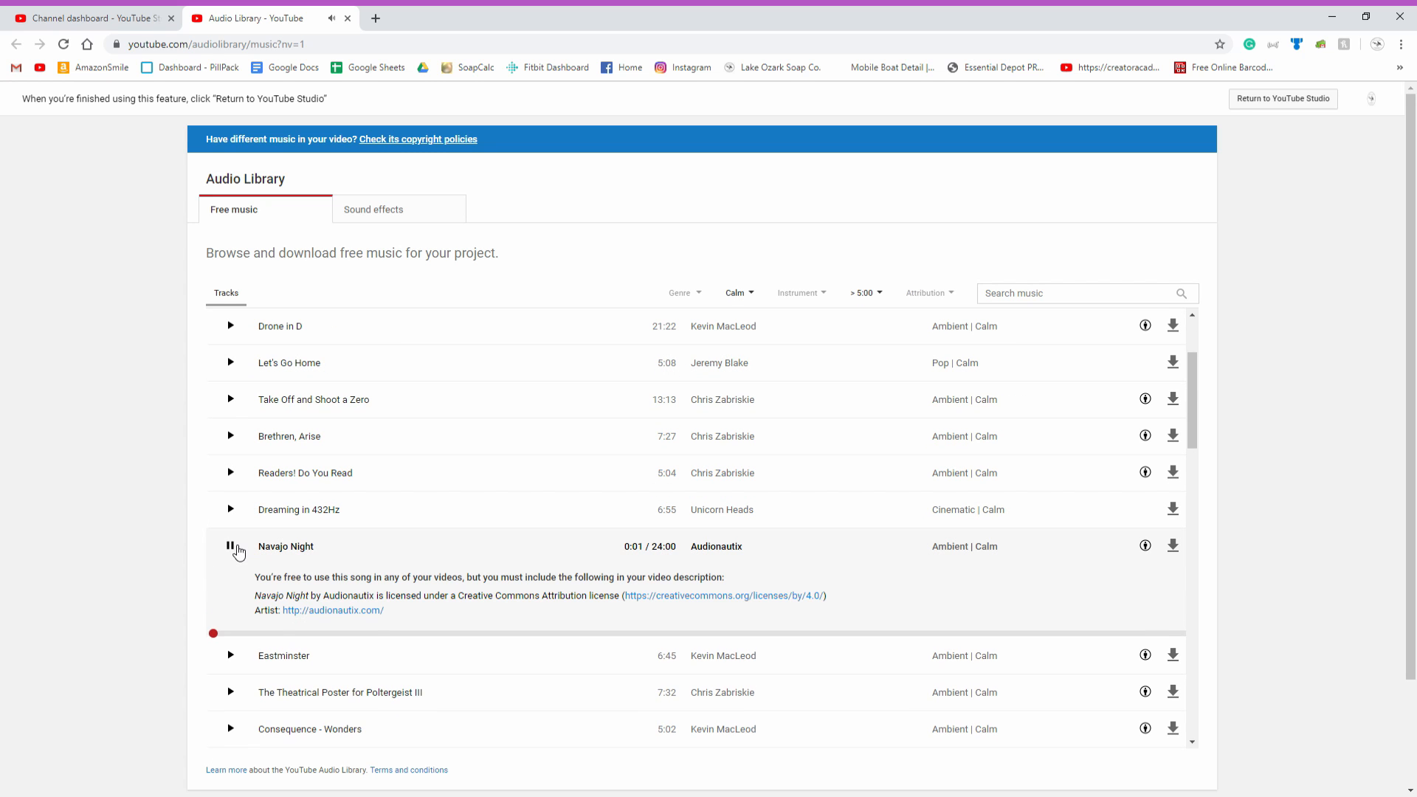
pyautogui.click(446, 632)
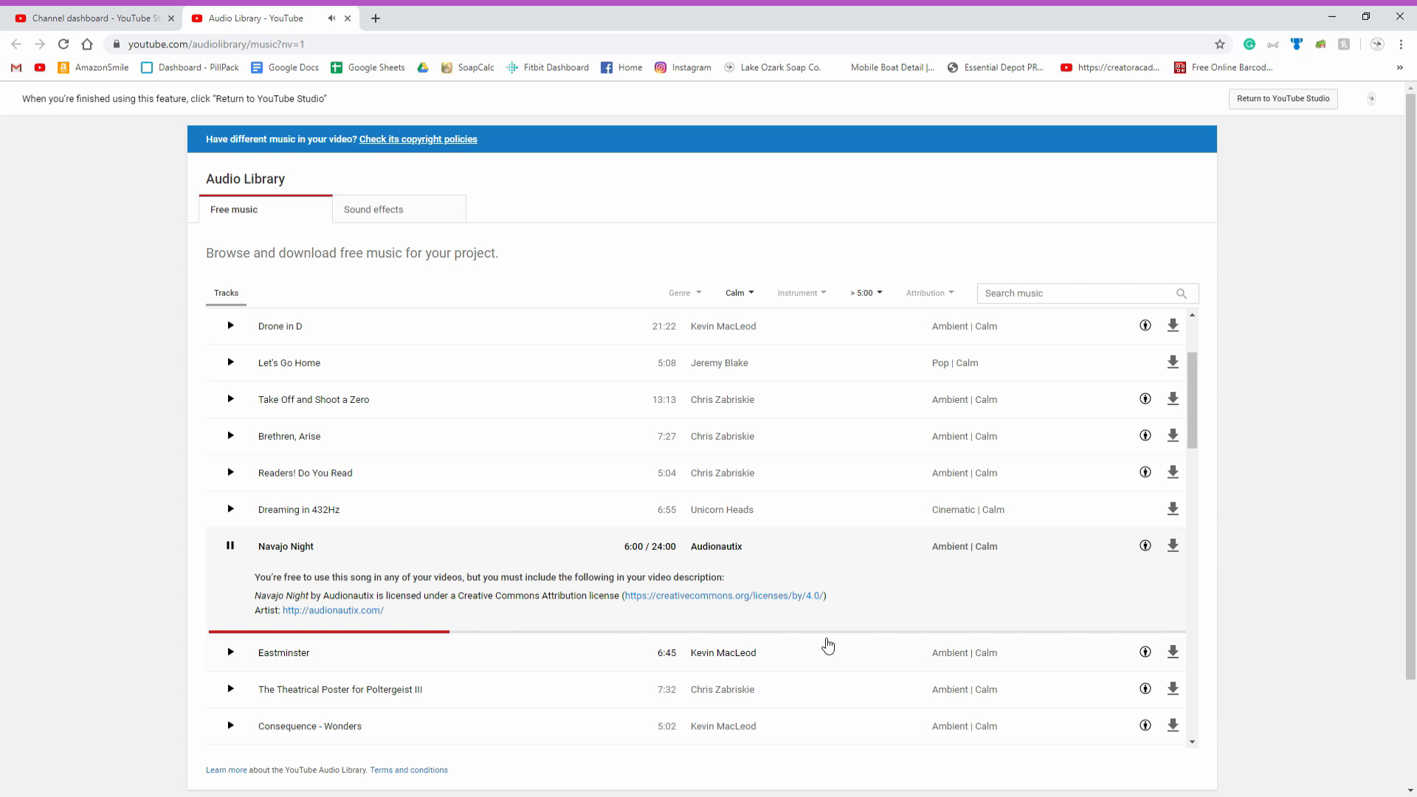
pyautogui.click(231, 400)
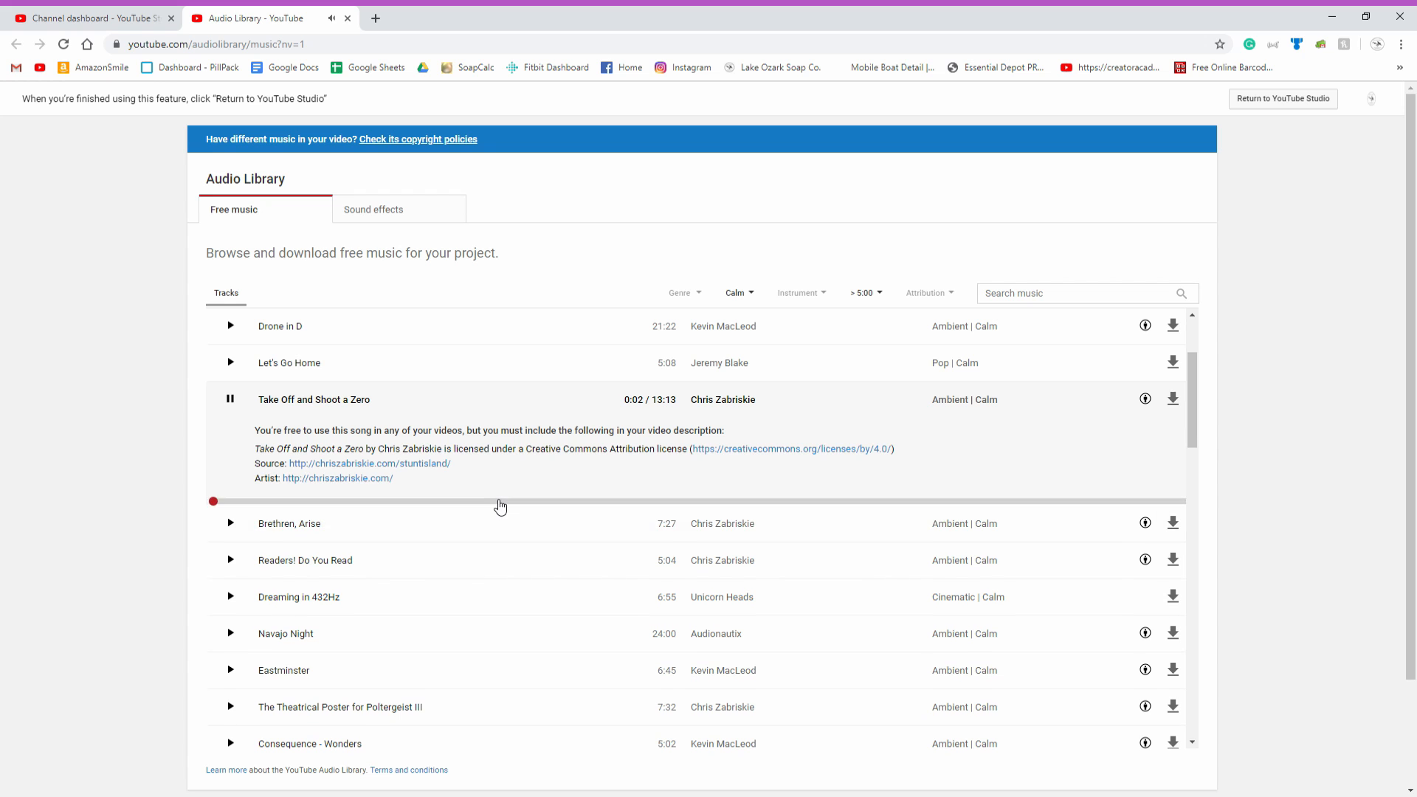
pyautogui.click(498, 503)
pyautogui.click(848, 502)
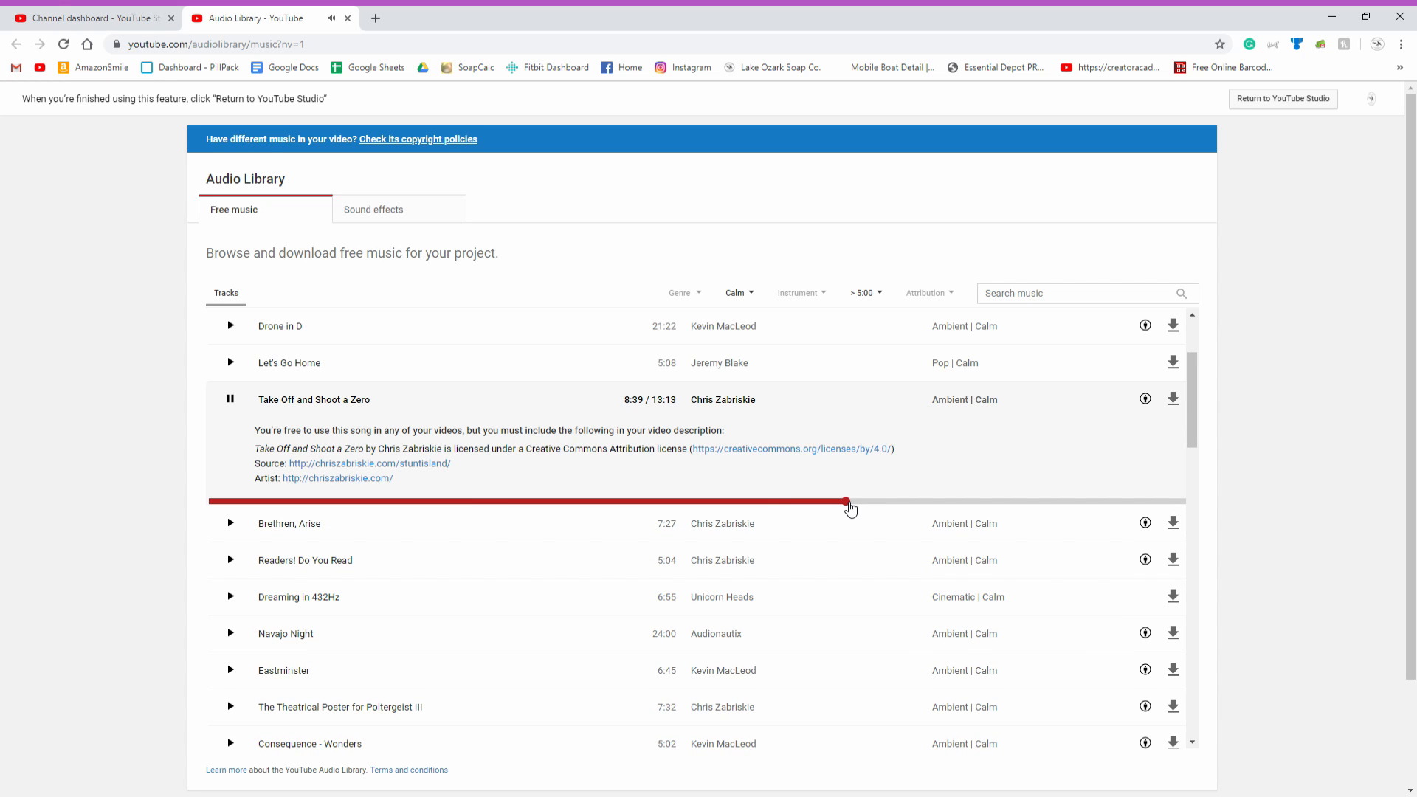
# Preview the track Fluidscape, skipping ahead to about 6:27 and about 17:13.
pyautogui.scroll(-4, 519, 635)
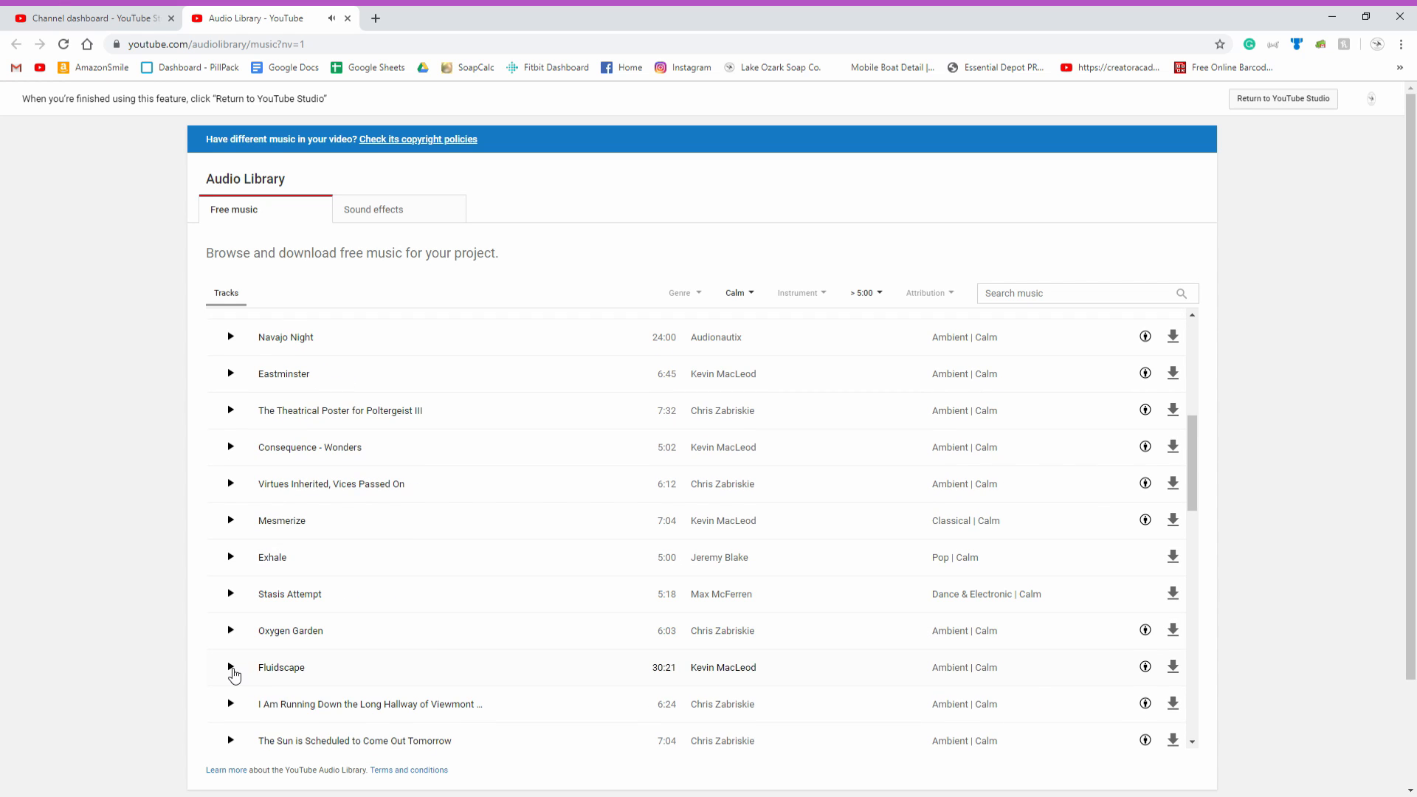
pyautogui.click(231, 668)
pyautogui.scroll(-2, 532, 684)
pyautogui.click(413, 623)
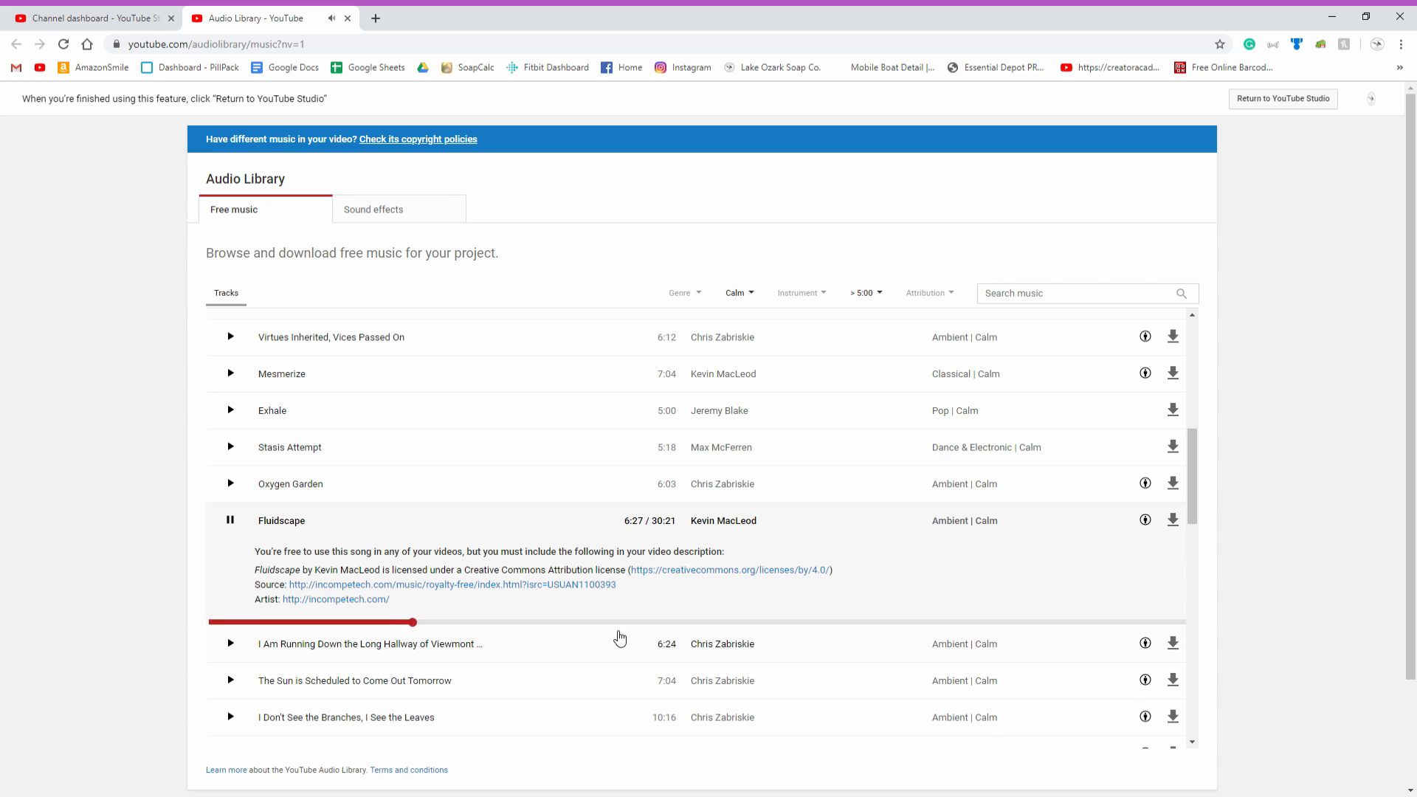
pyautogui.click(762, 623)
# Preview the track Ambiment - The Ambient from further down the list, skipping ahead to about 6:39.
pyautogui.scroll(-1, 491, 693)
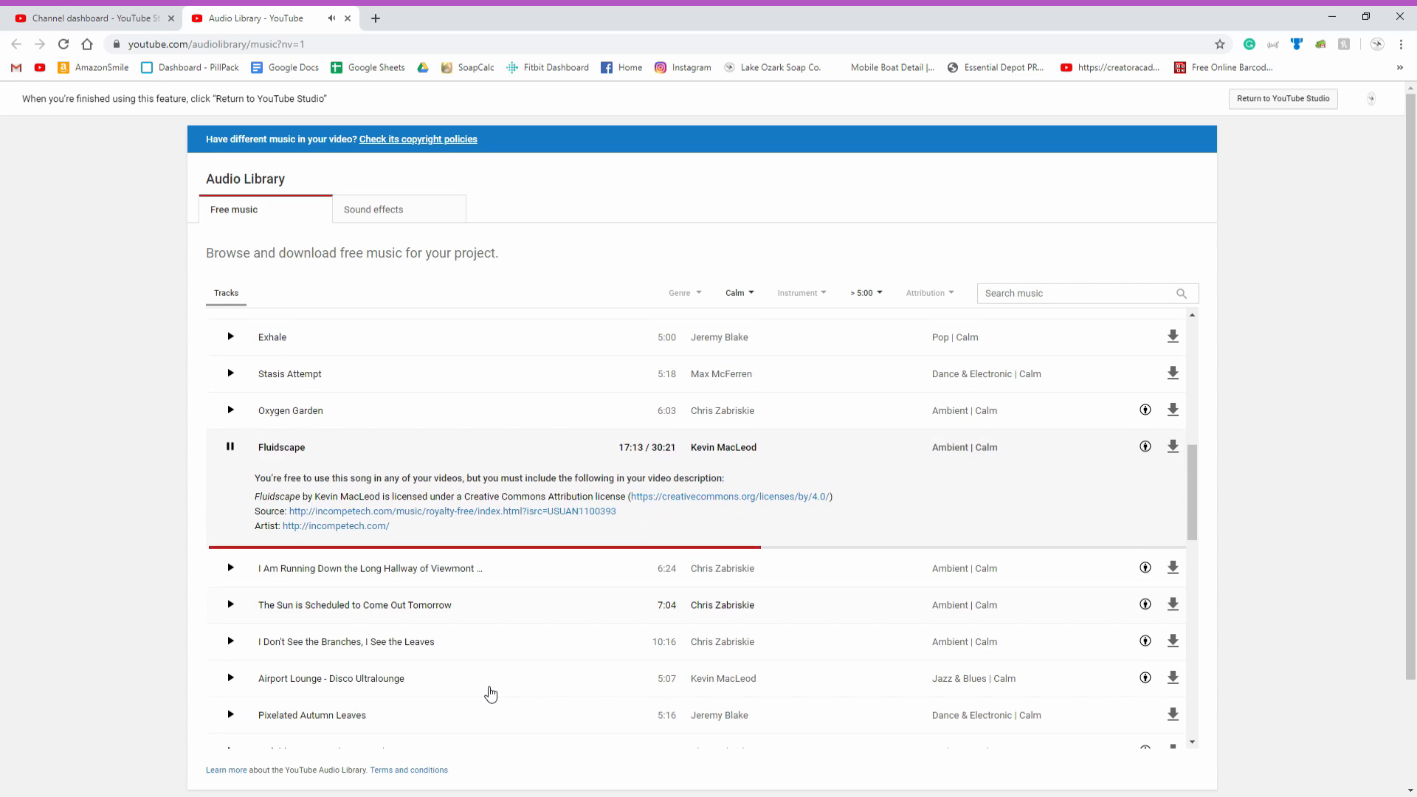
pyautogui.scroll(-8, 491, 694)
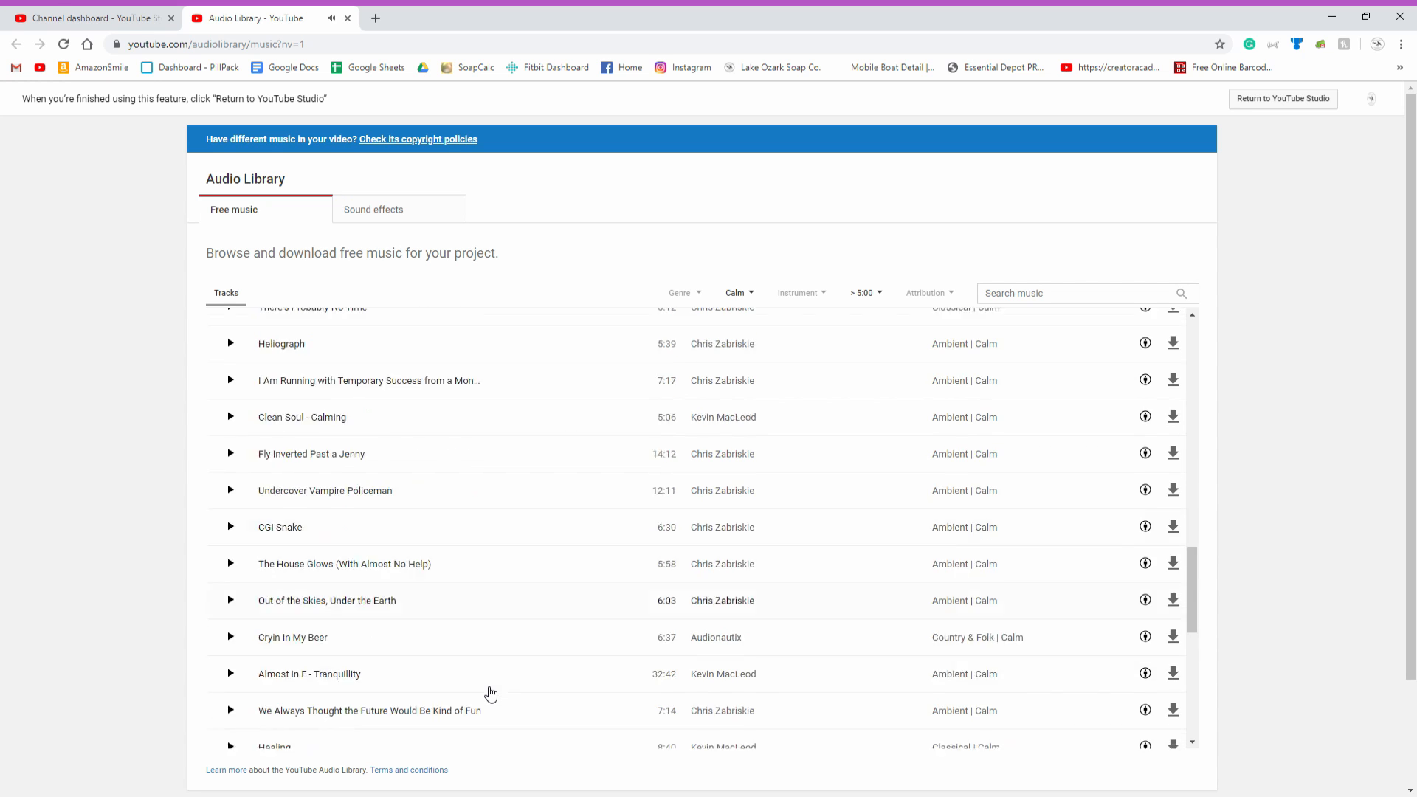
pyautogui.scroll(-2, 491, 694)
pyautogui.click(230, 643)
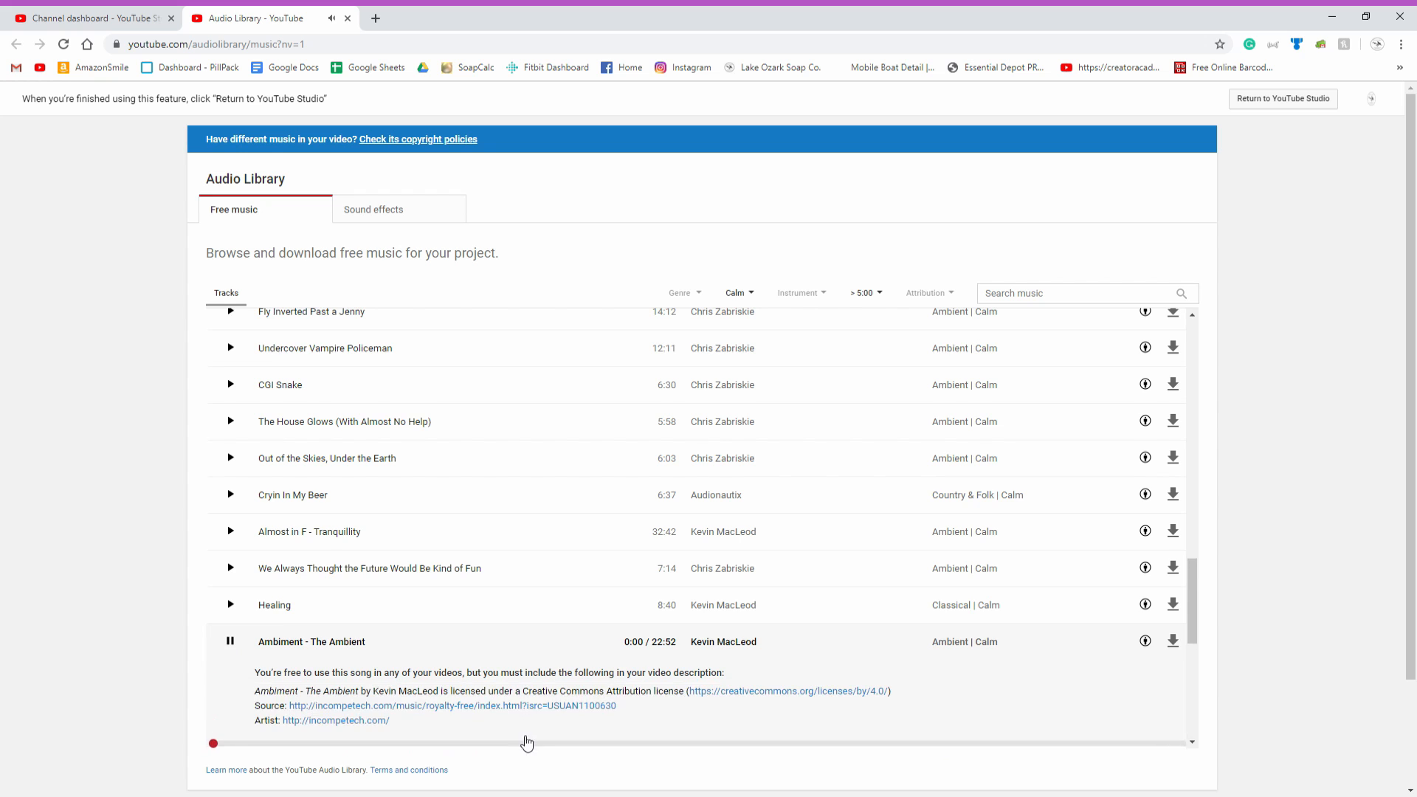
pyautogui.scroll(-1, 527, 744)
pyautogui.click(491, 670)
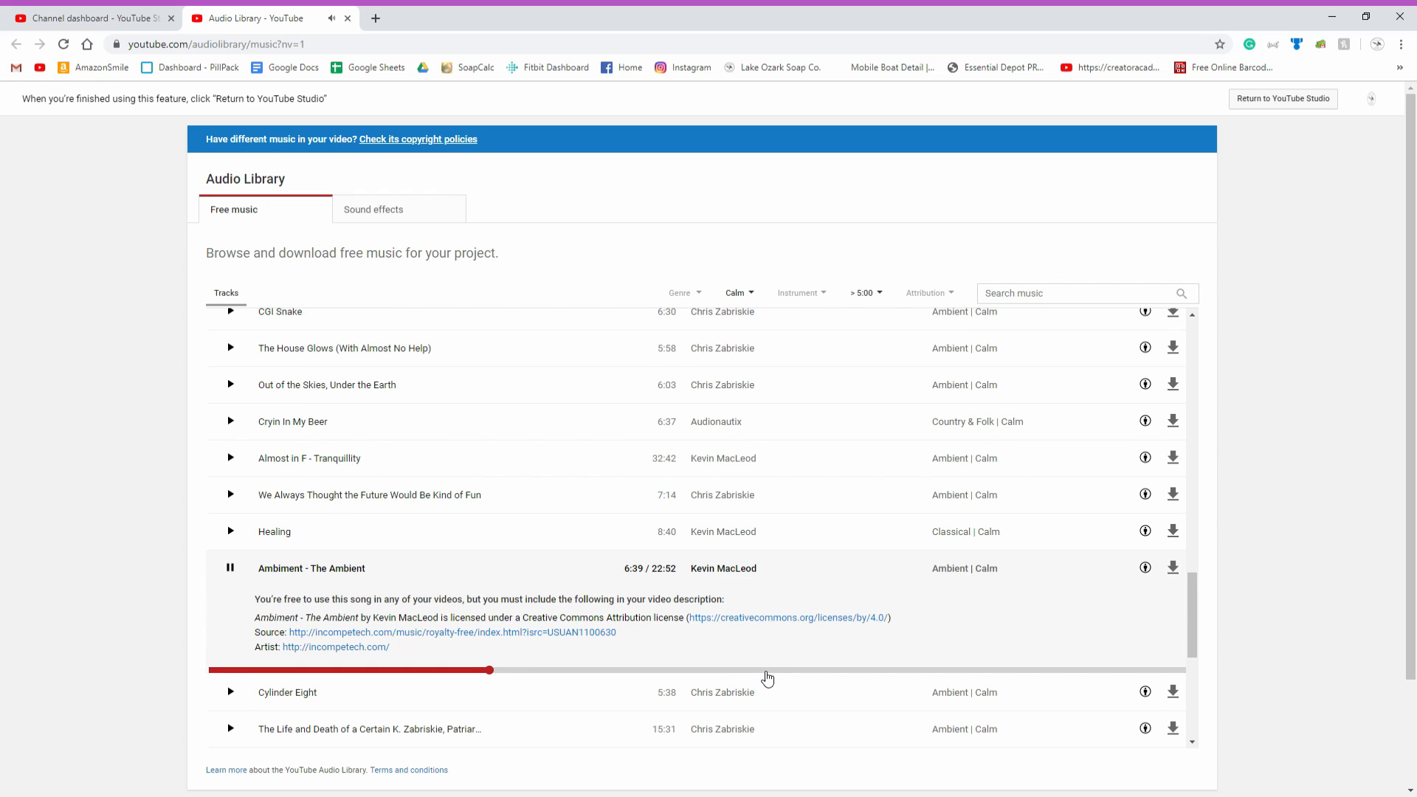
# Preview the 15:31 track starting with The Life and Death, then Light Awash, skipping ahead to about 15:39 in it.
pyautogui.scroll(-2, 603, 614)
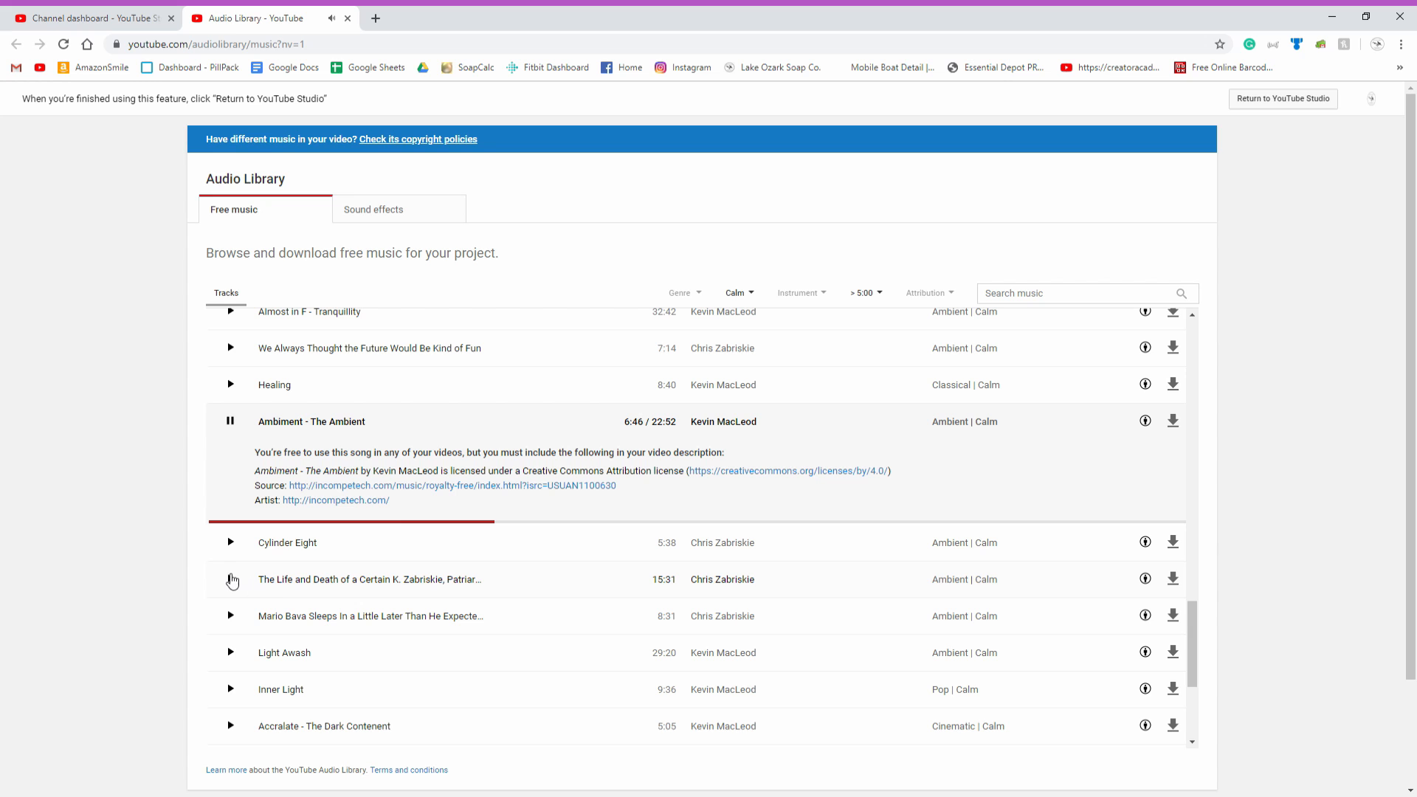
pyautogui.click(228, 579)
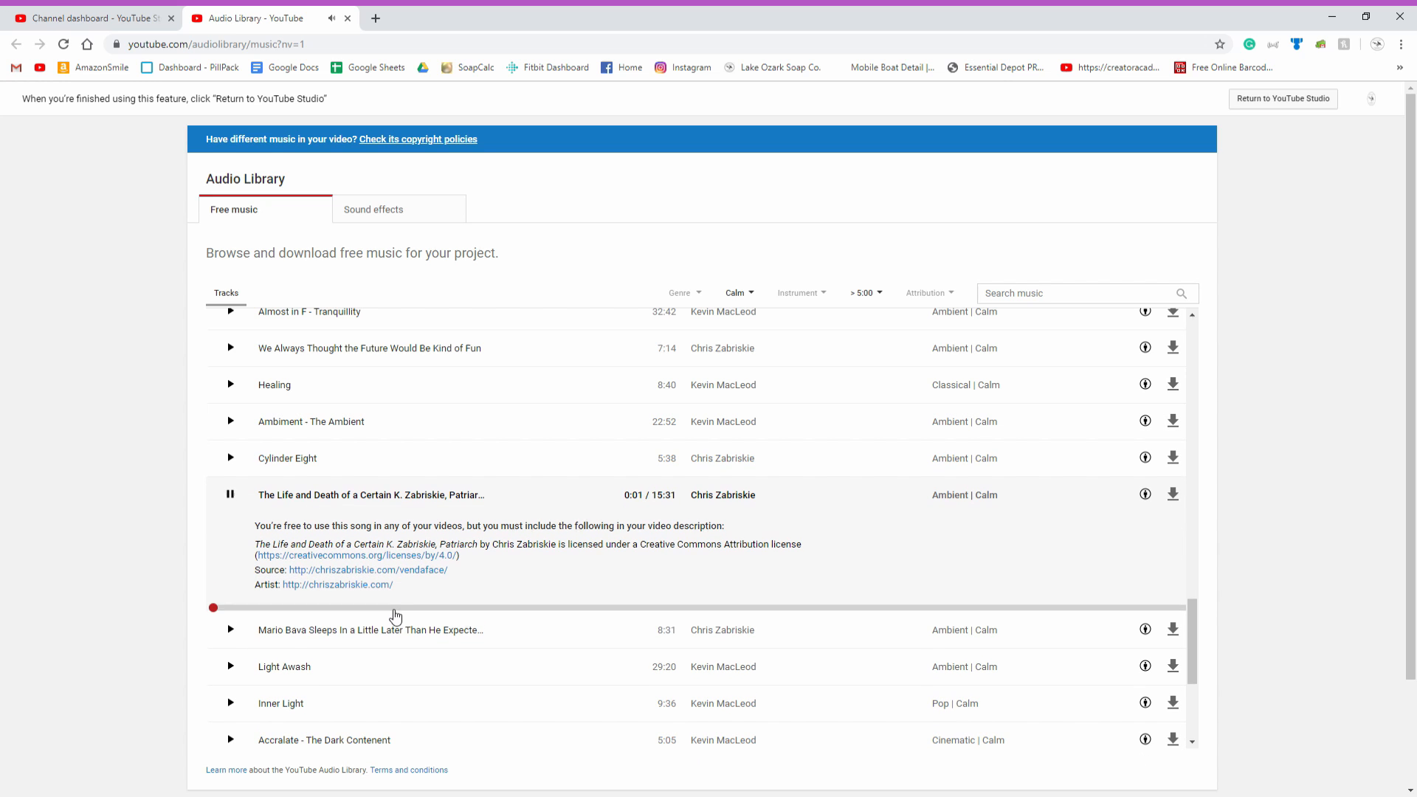
pyautogui.click(230, 495)
pyautogui.click(230, 661)
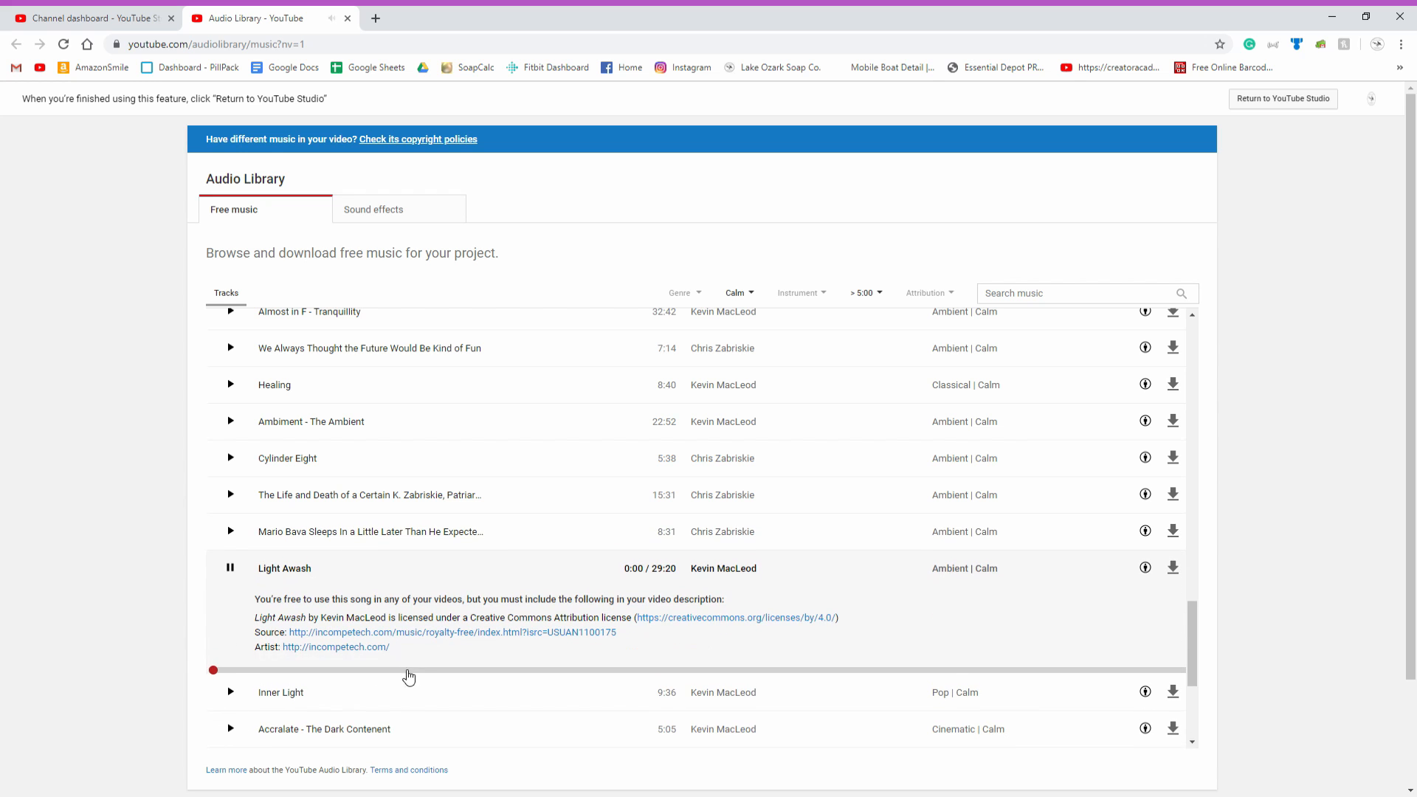
pyautogui.click(436, 672)
pyautogui.click(731, 671)
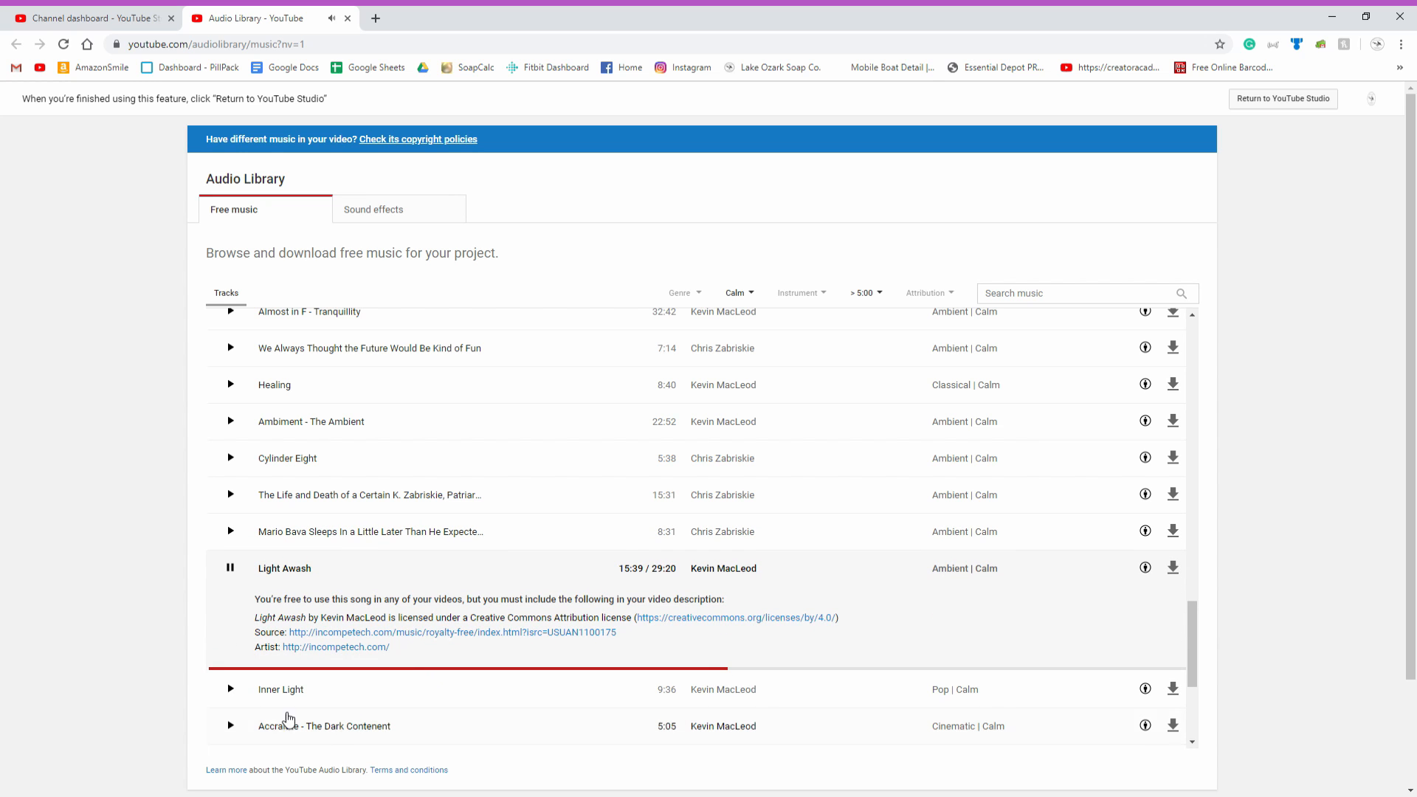
# Preview Accralate - The Dark Contenent, then sample Land on the Golden Gate at several points up to about 7:09.
pyautogui.click(230, 726)
pyautogui.scroll(-3, 517, 738)
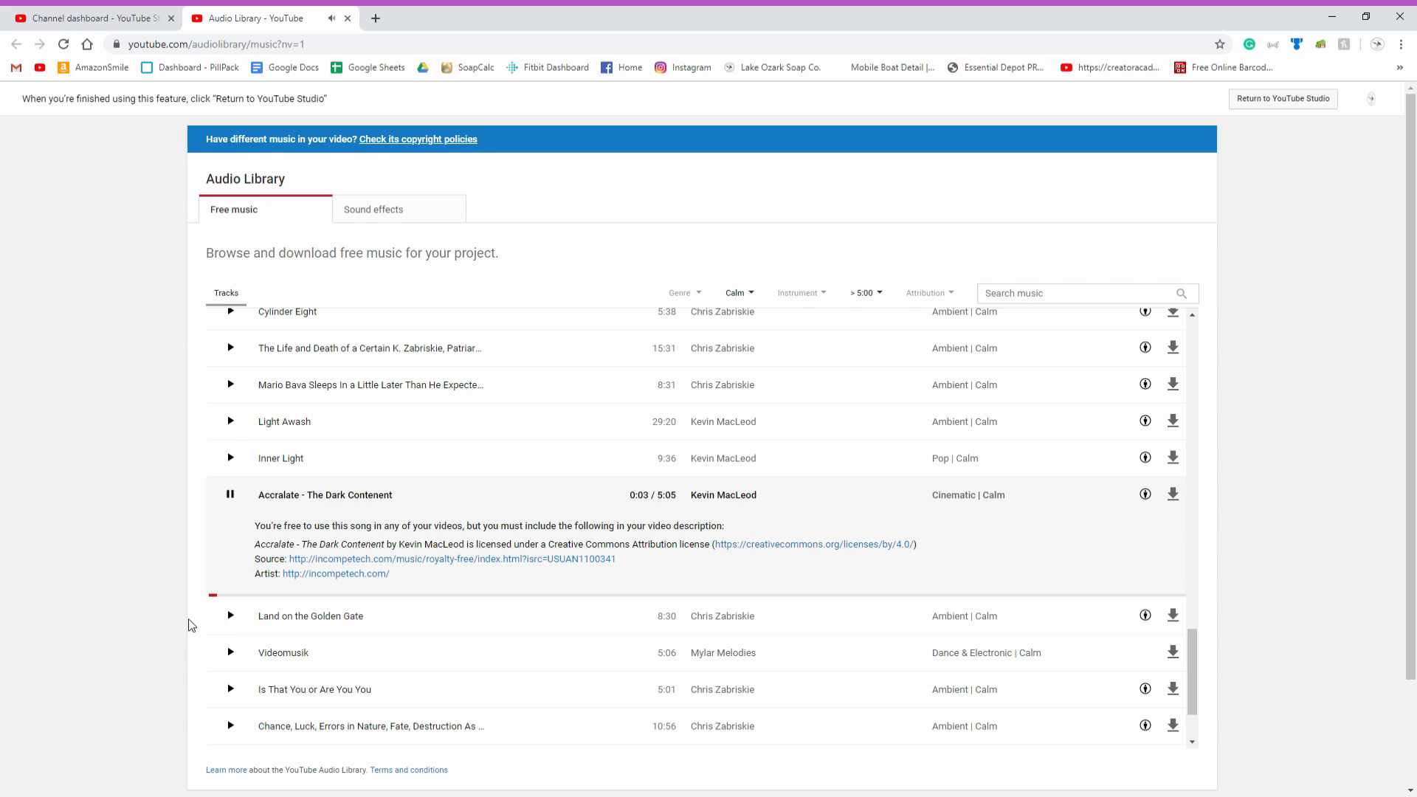
pyautogui.click(230, 615)
pyautogui.click(506, 634)
pyautogui.click(750, 633)
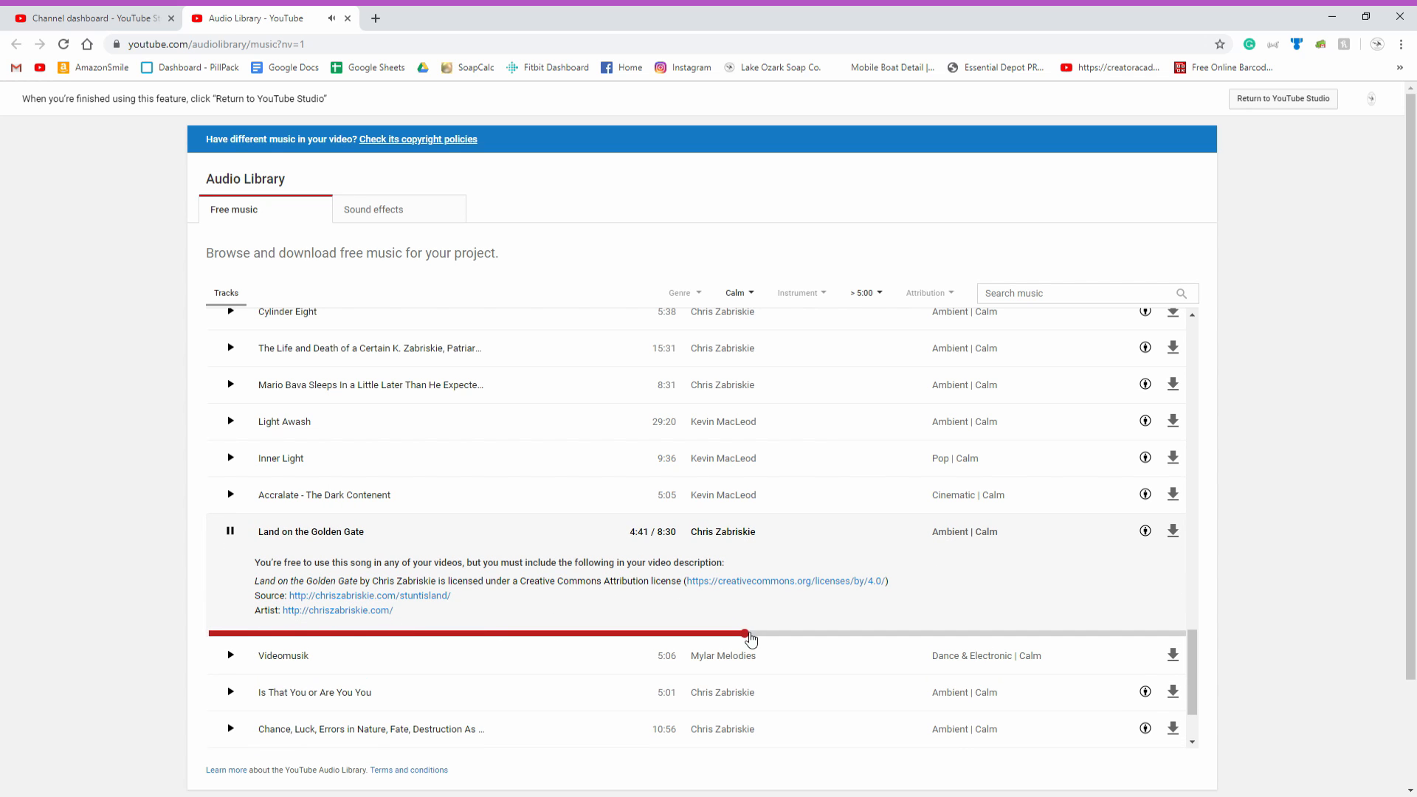
pyautogui.click(923, 633)
pyautogui.click(1029, 634)
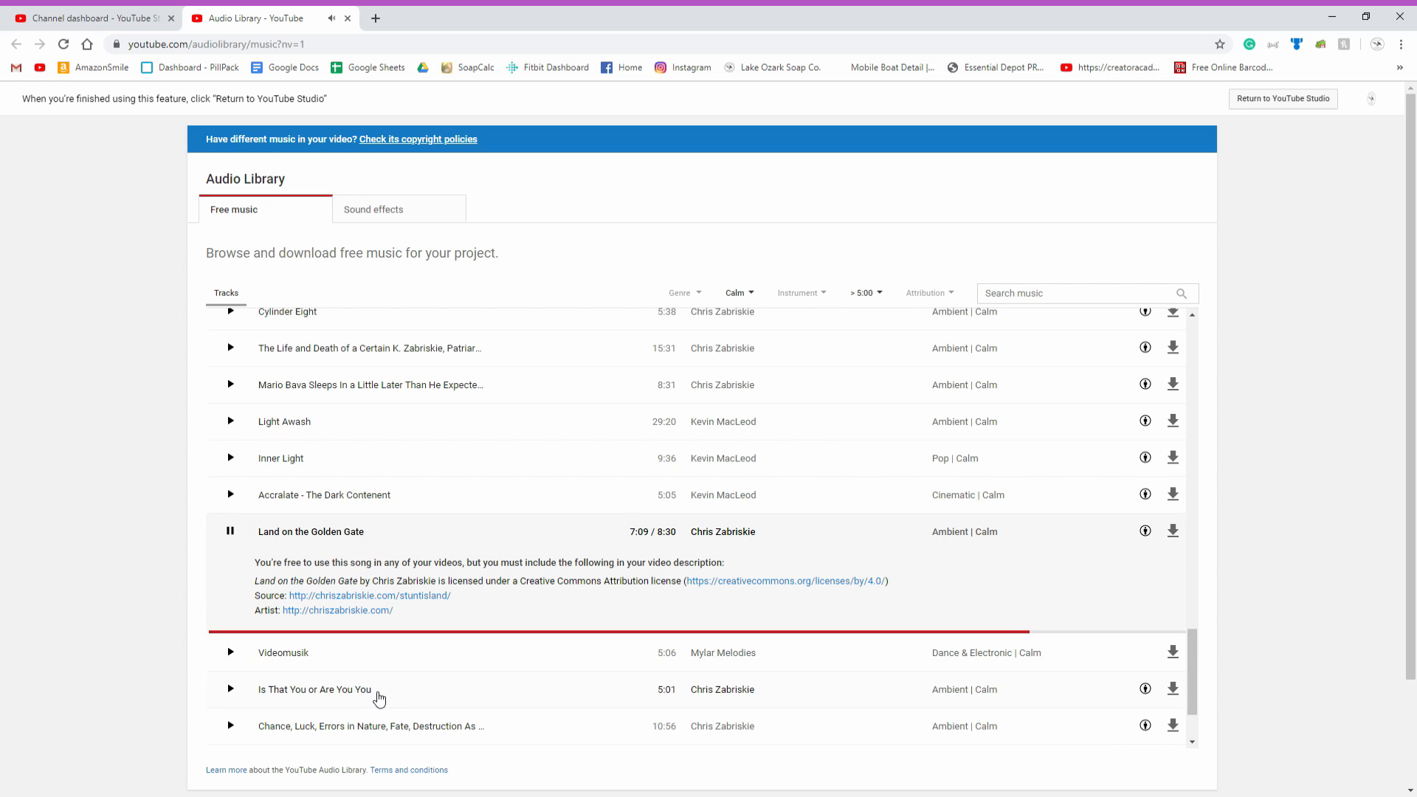
# Preview Videomusik, Is That You or Are You You and the 10:56 Chance, Luck, Errors in Nature track, then start Candlepower.
pyautogui.click(230, 656)
pyautogui.click(231, 646)
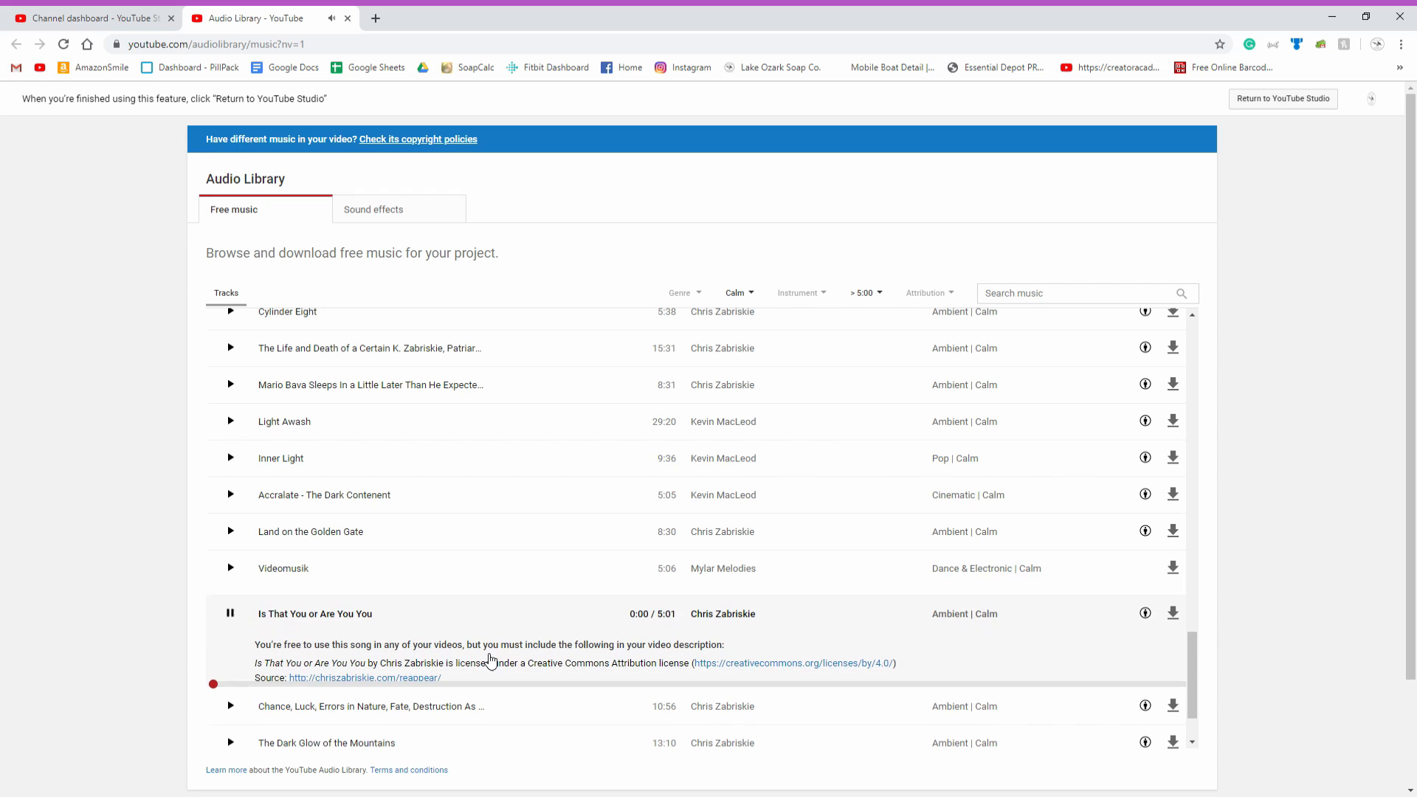
pyautogui.click(231, 726)
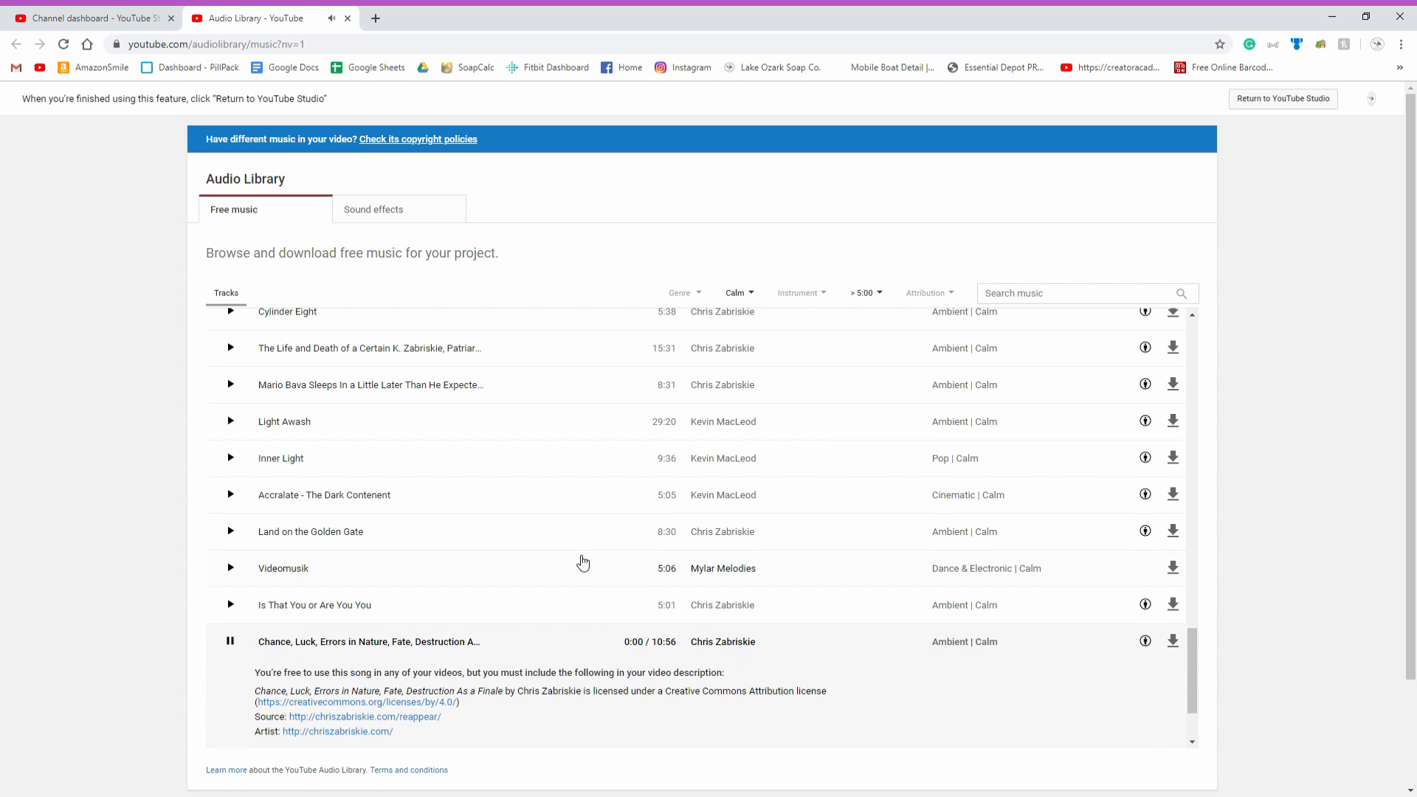
pyautogui.scroll(10, 579, 563)
pyautogui.click(231, 327)
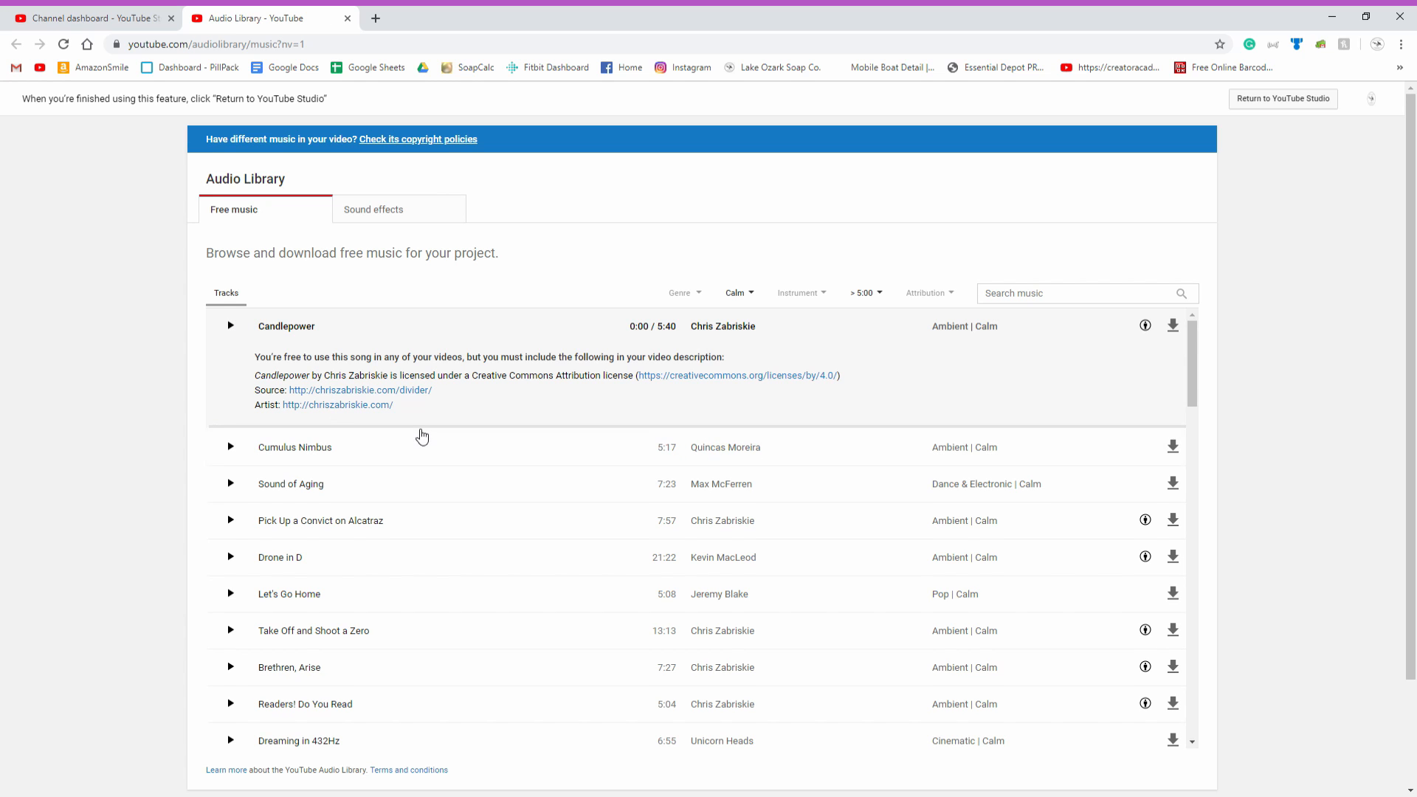
# Play the Candlepower track in the Audio Library.
pyautogui.click(231, 327)
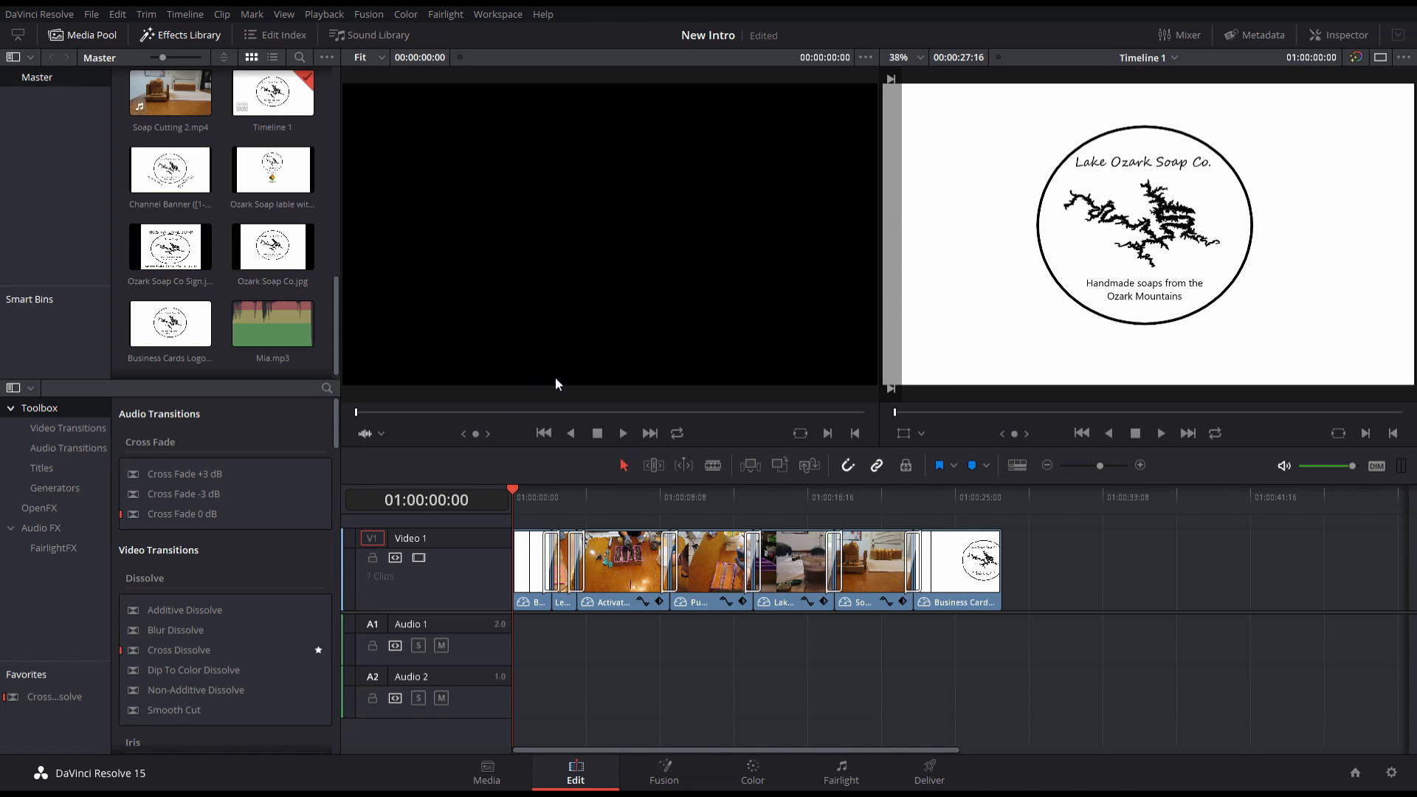
# Switch to DaVinci Resolve and place Mia.mp3 on Audio 1 at the start of the timeline.
pyautogui.click(273, 330)
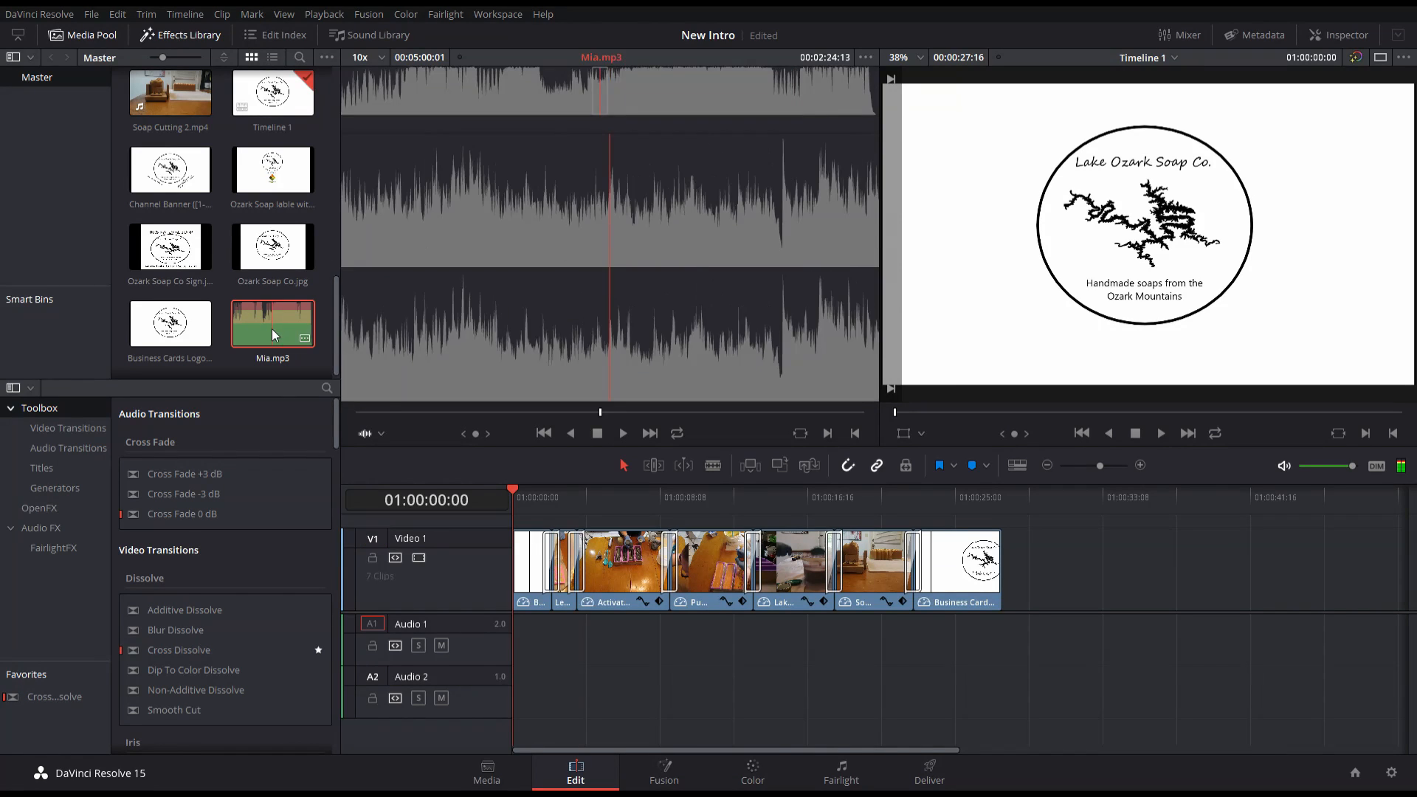
pyautogui.moveTo(272, 329); pyautogui.dragTo(536, 646)
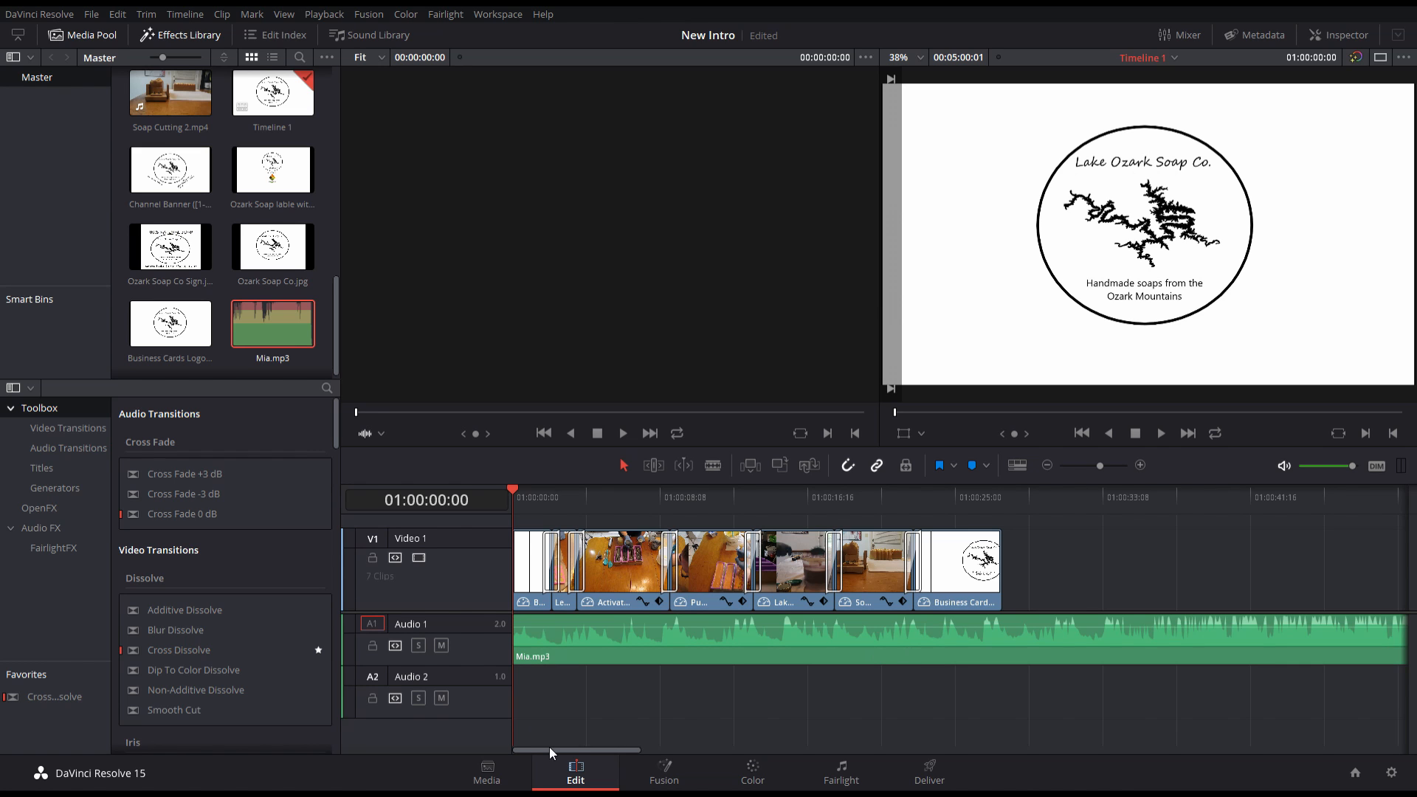
# Play a late passage of Mia.mp3 on the timeline and stop the playhead at 01:03:26:00.
pyautogui.moveTo(556, 750); pyautogui.dragTo(1036, 776)
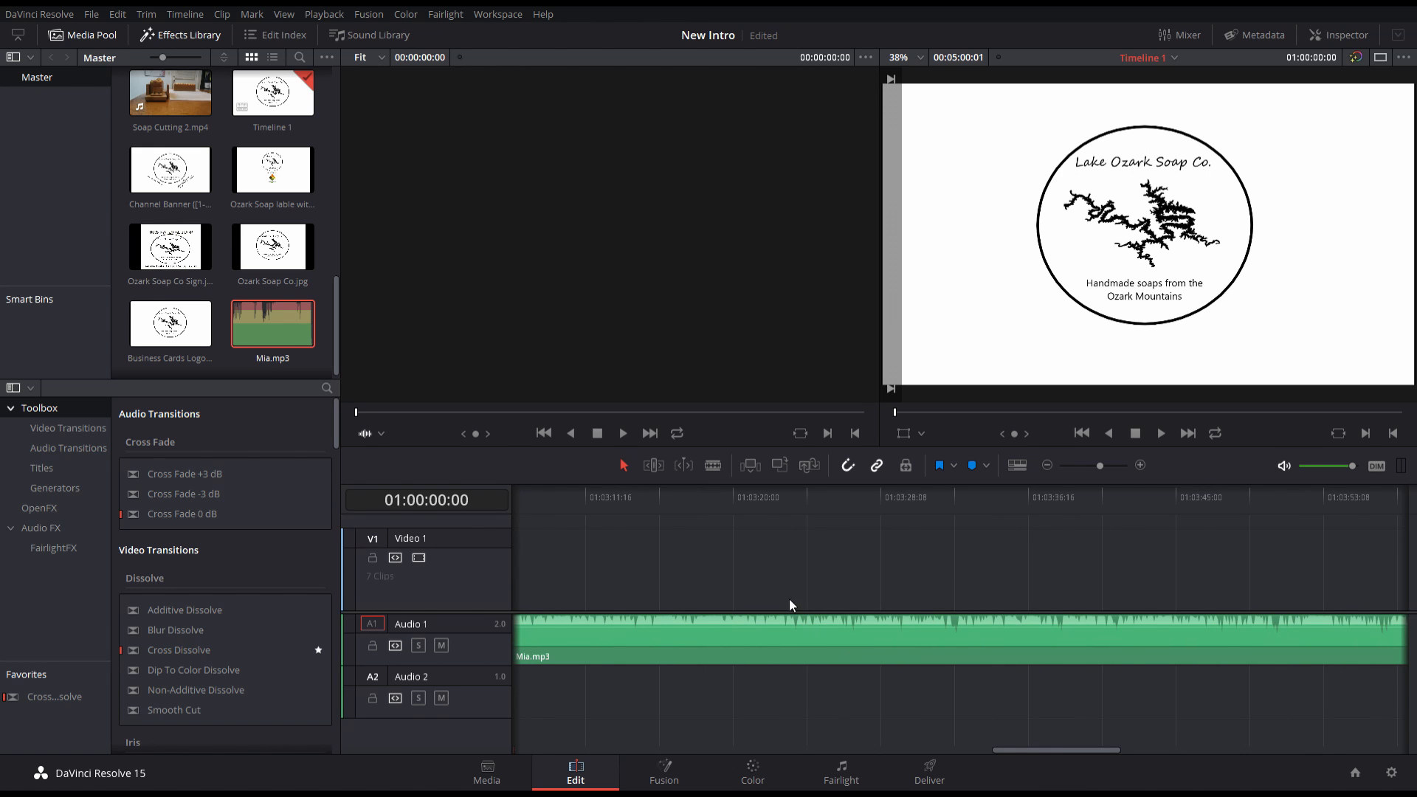
pyautogui.click(768, 497)
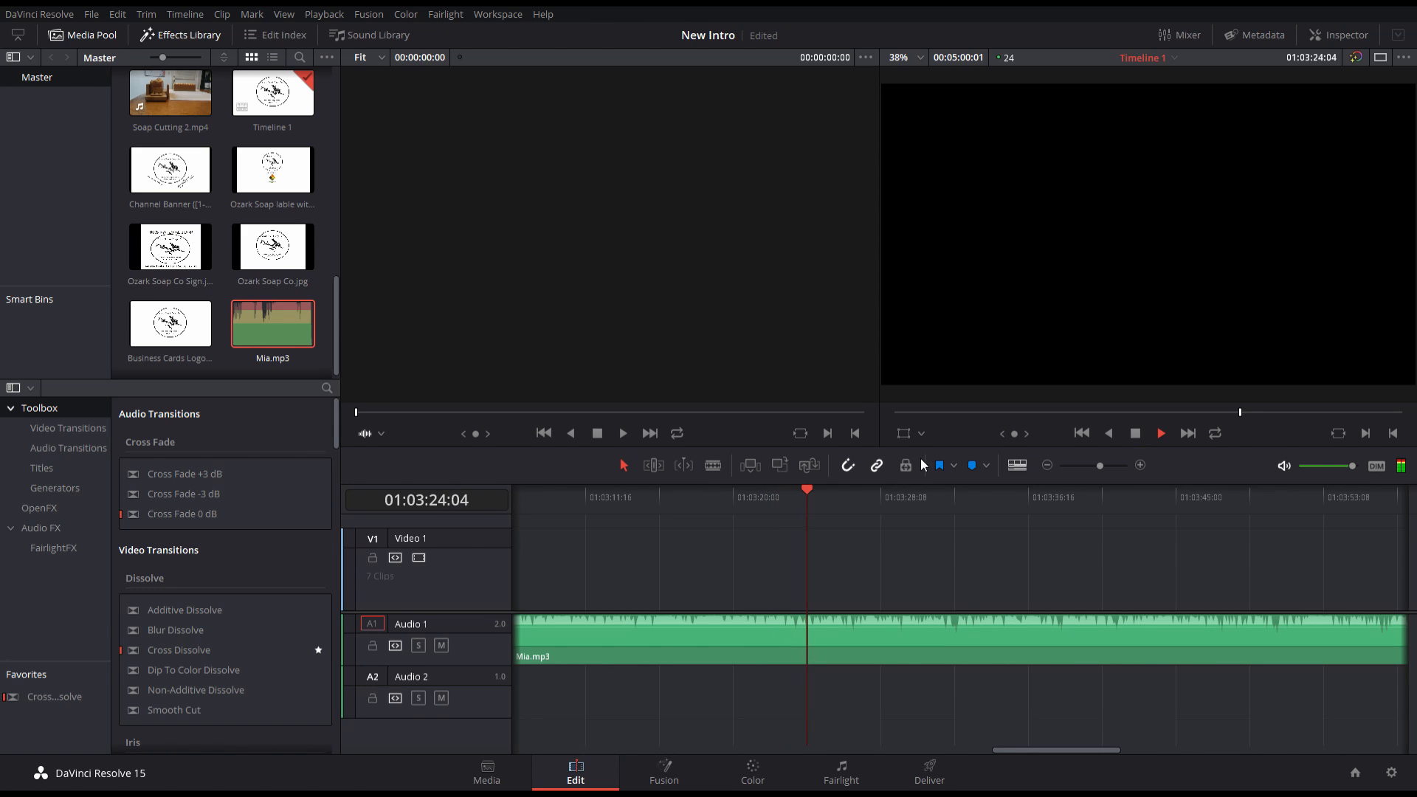
pyautogui.click(1136, 434)
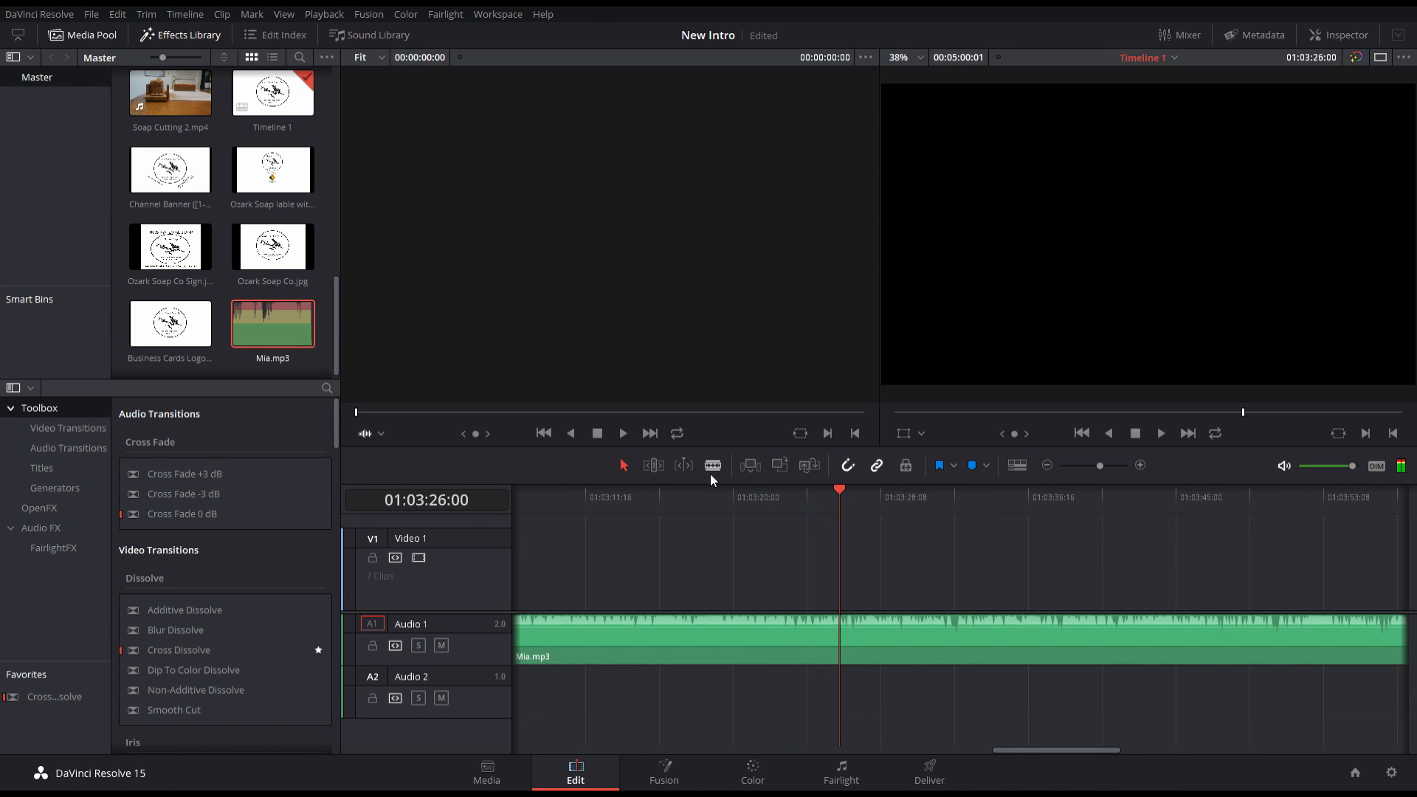
pyautogui.click(713, 466)
pyautogui.click(840, 636)
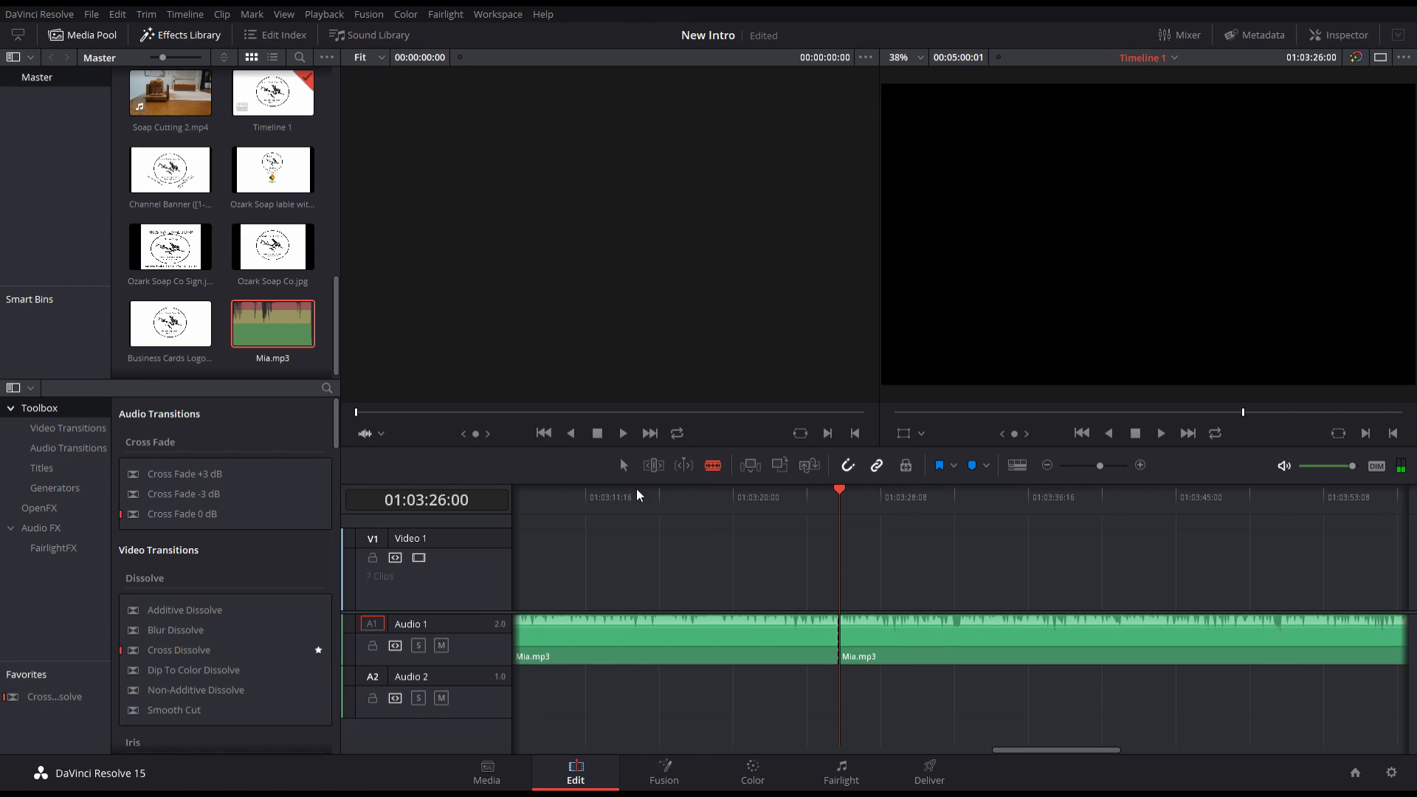
pyautogui.hotkey('ctrl', 'z')
pyautogui.press('space')
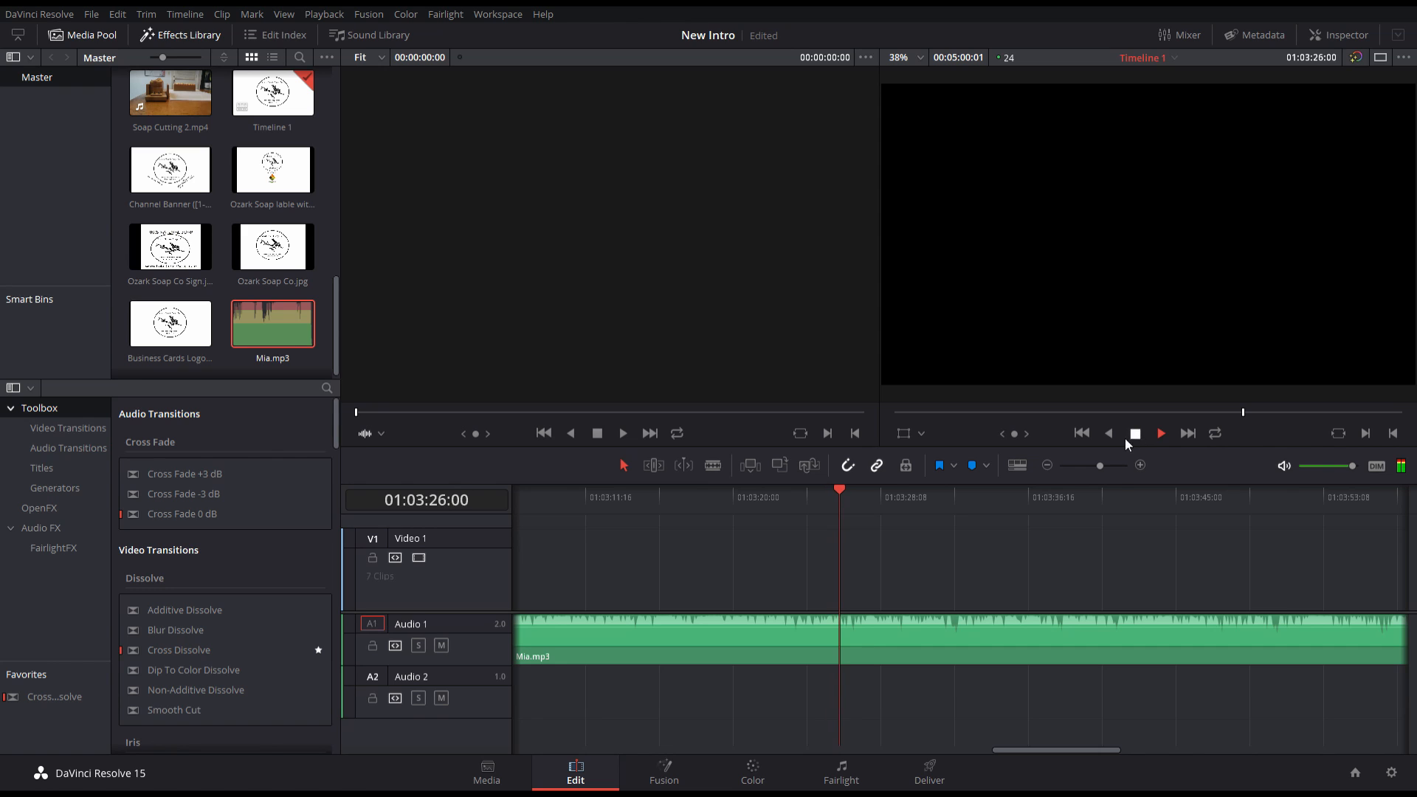
# Split Mia.mp3 at 01:03:26:00 and delete the part before the cut, closing the gap.
pyautogui.click(714, 465)
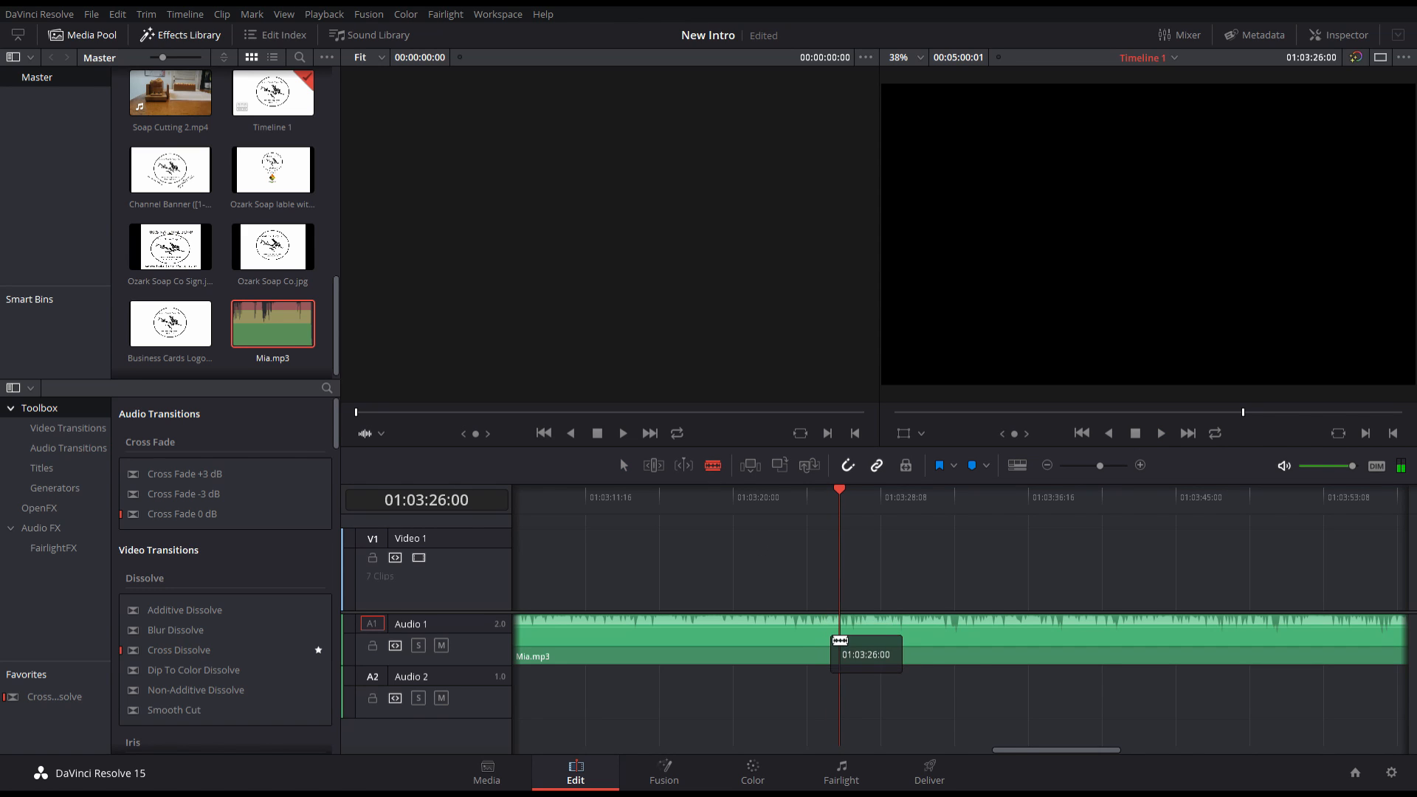
pyautogui.click(839, 641)
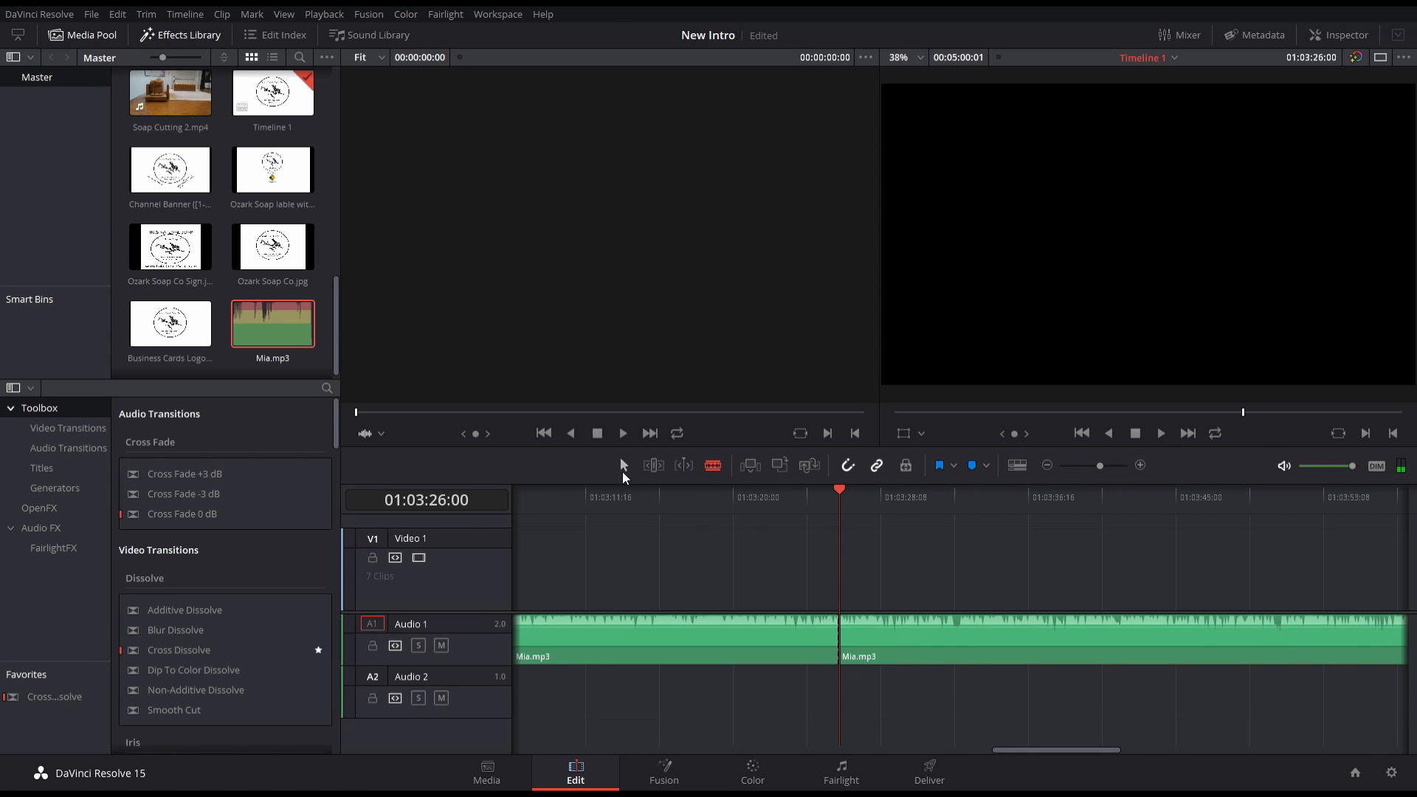
pyautogui.click(645, 653)
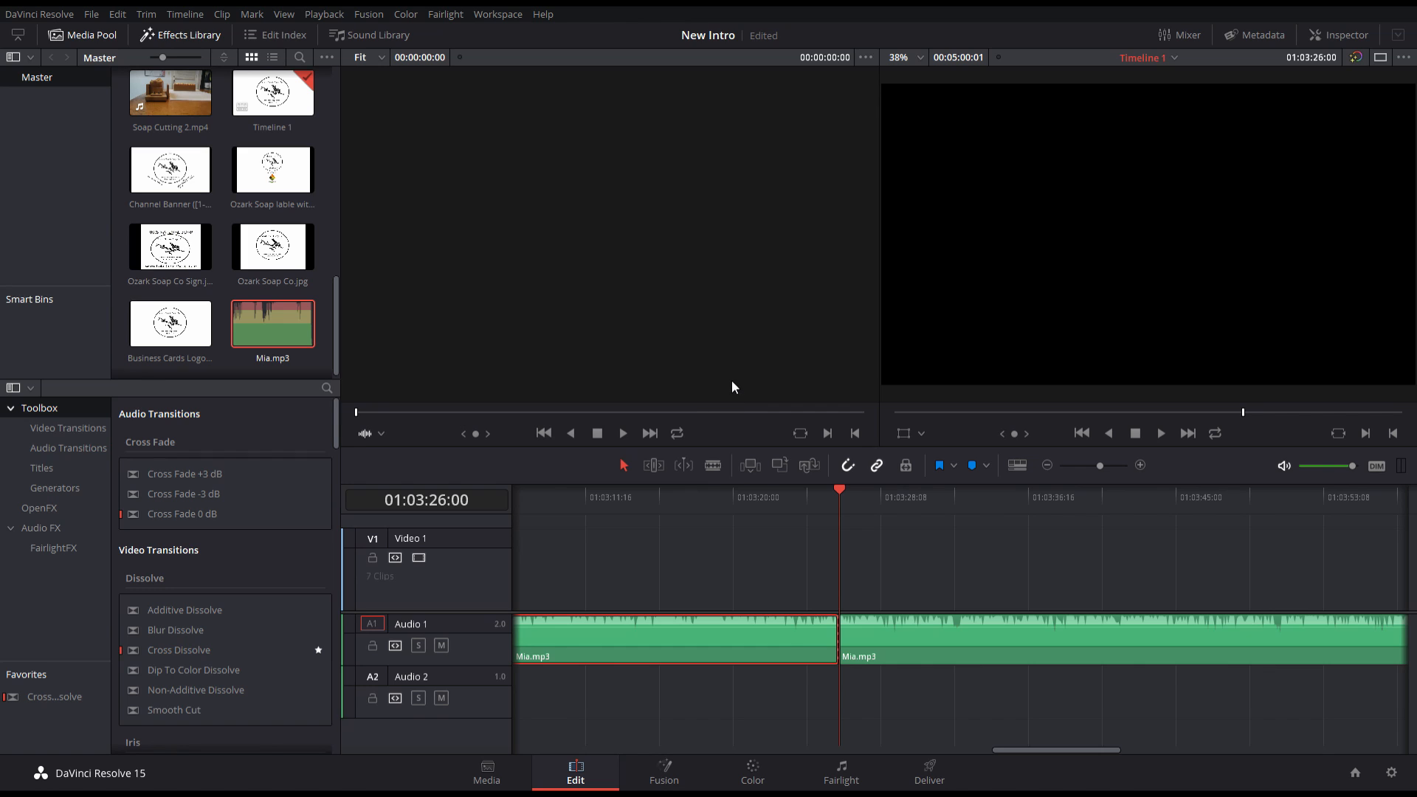
pyautogui.press('BackSpace')
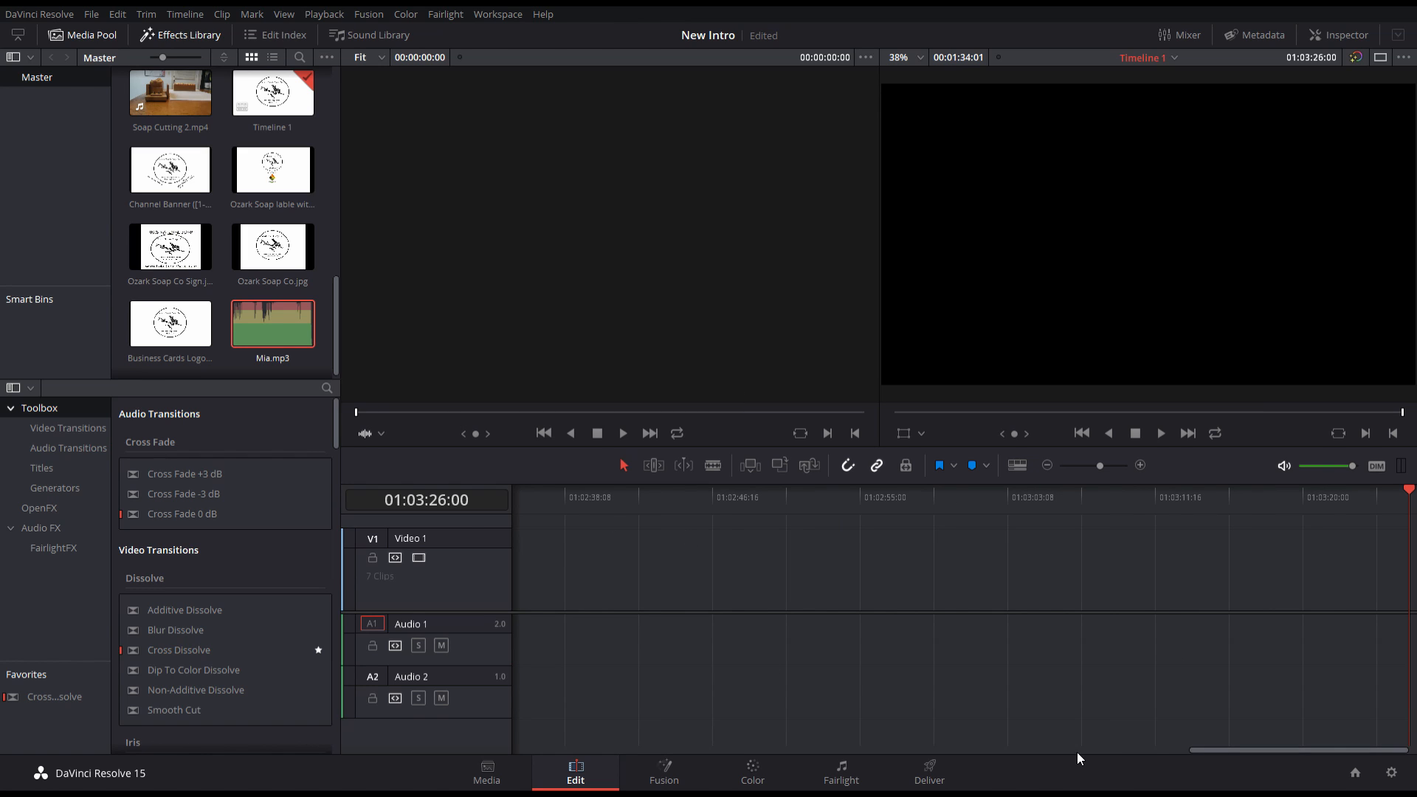
# Add a fade-in to the beginning of Mia.mp3, ending about where the third video clip starts.
pyautogui.moveTo(1206, 751); pyautogui.dragTo(570, 737)
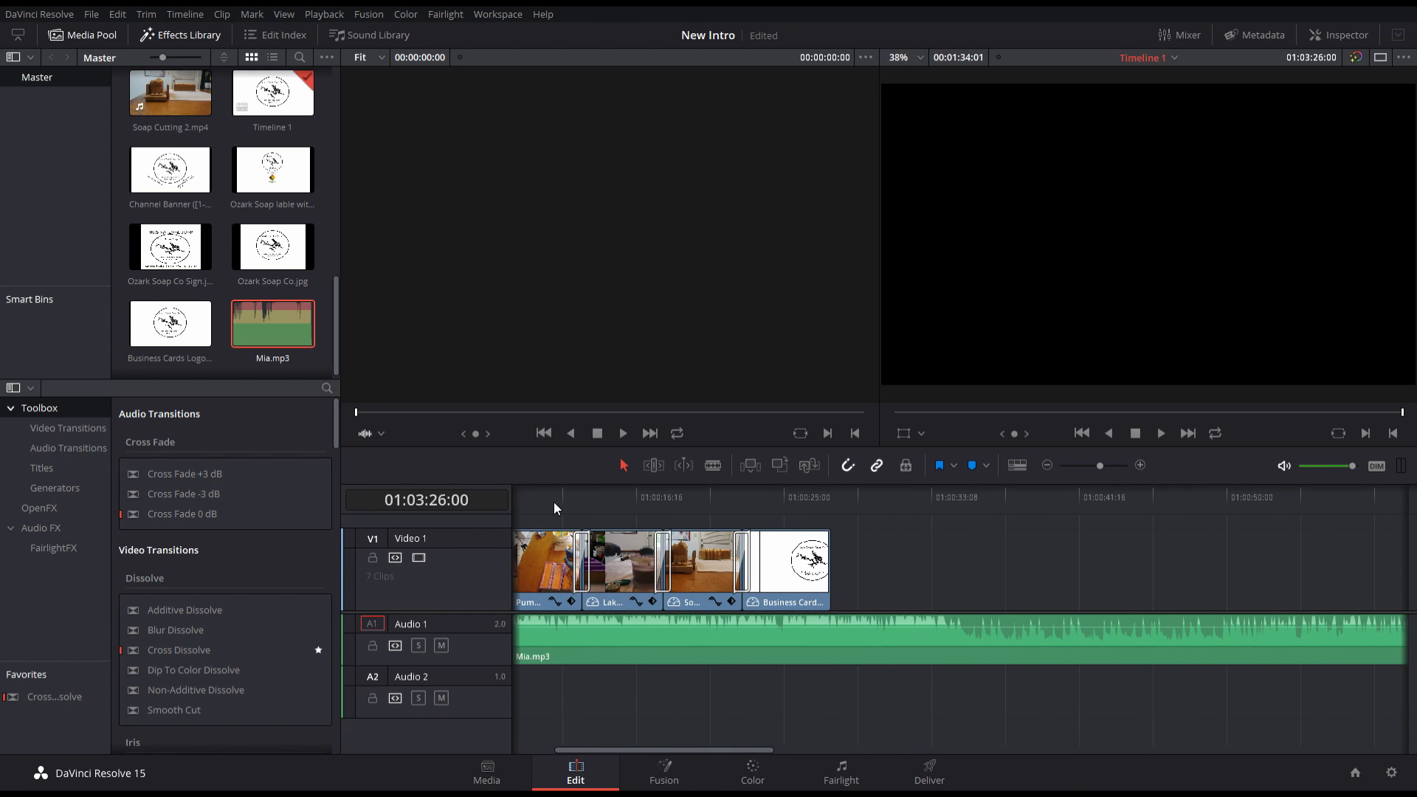
pyautogui.click(527, 505)
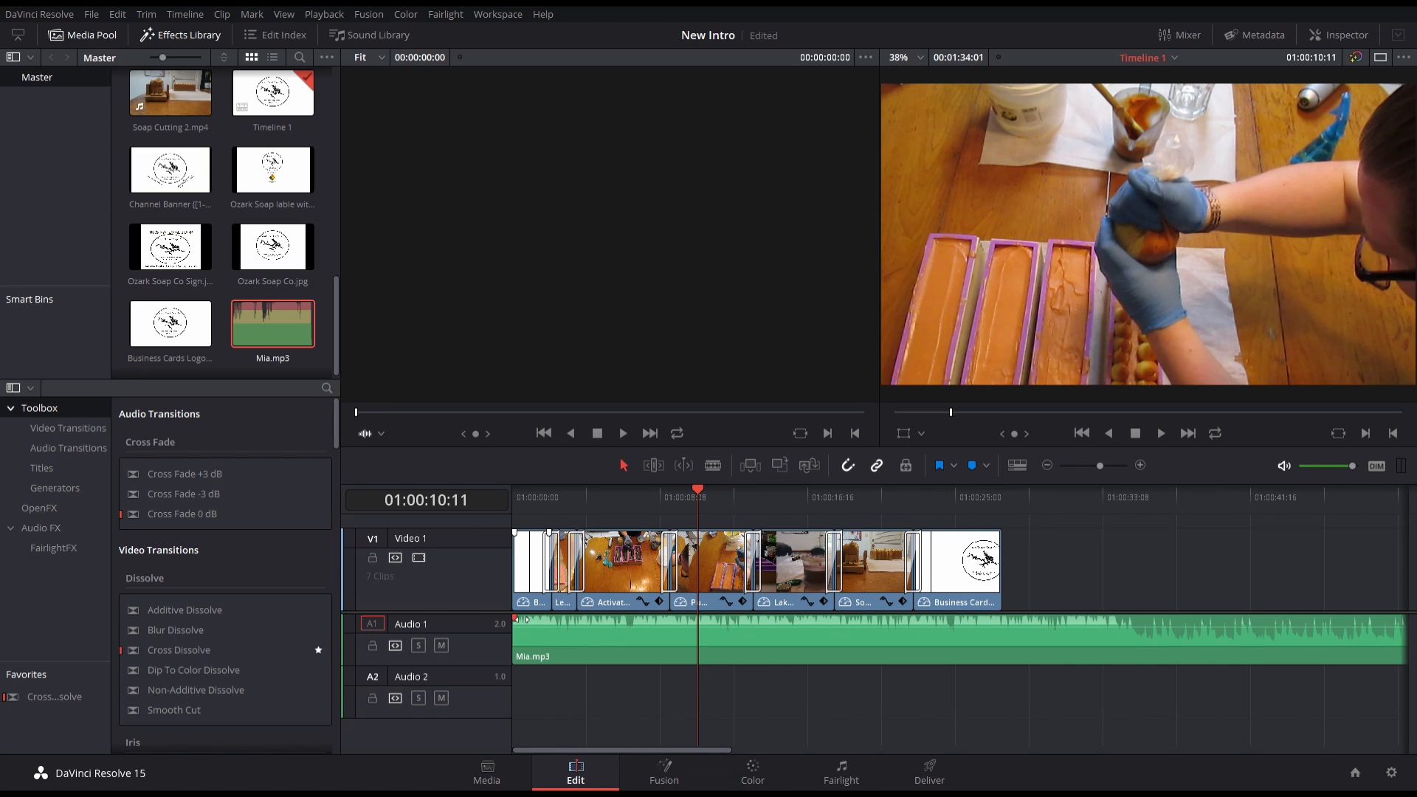
pyautogui.moveTo(515, 618); pyautogui.dragTo(576, 620)
pyautogui.click(528, 498)
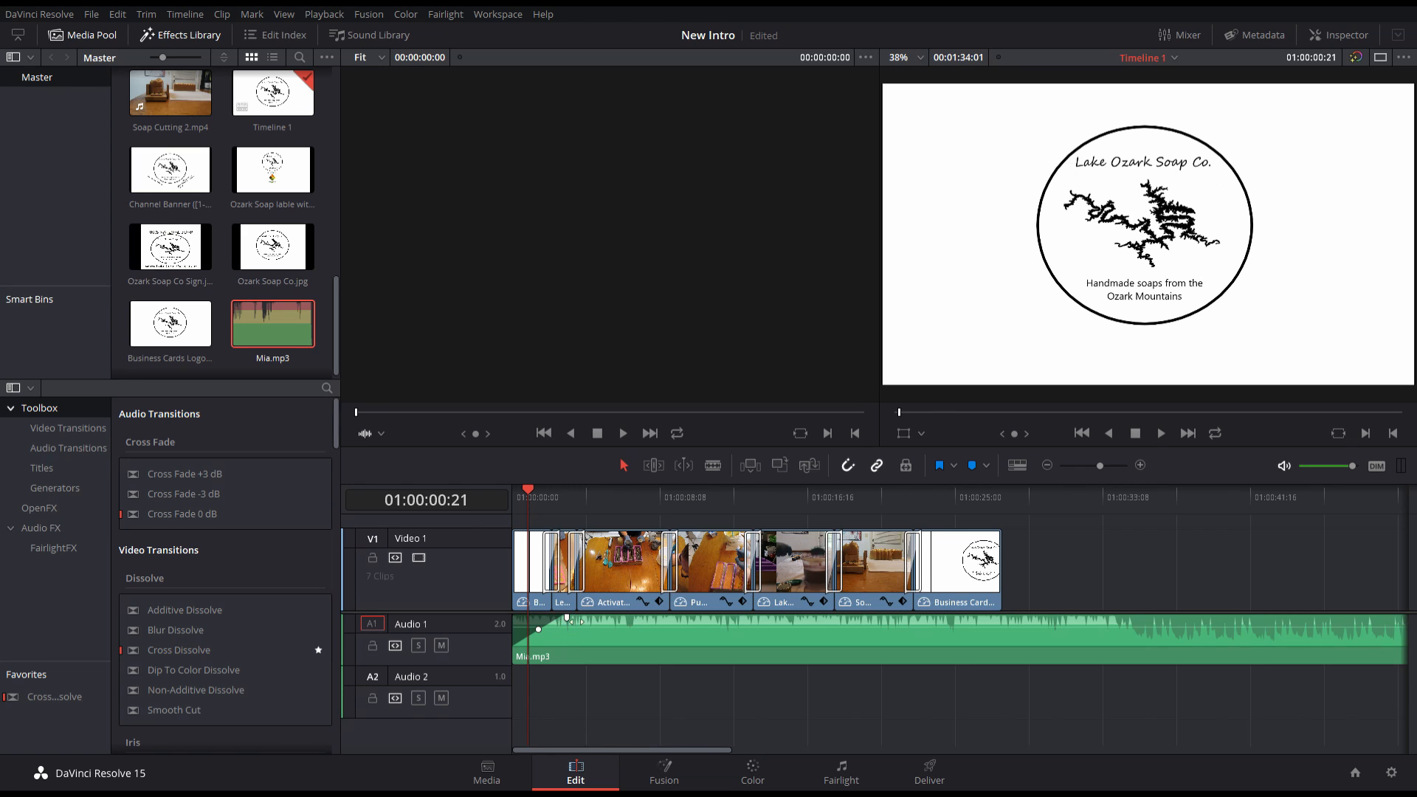
pyautogui.moveTo(567, 618); pyautogui.dragTo(551, 629)
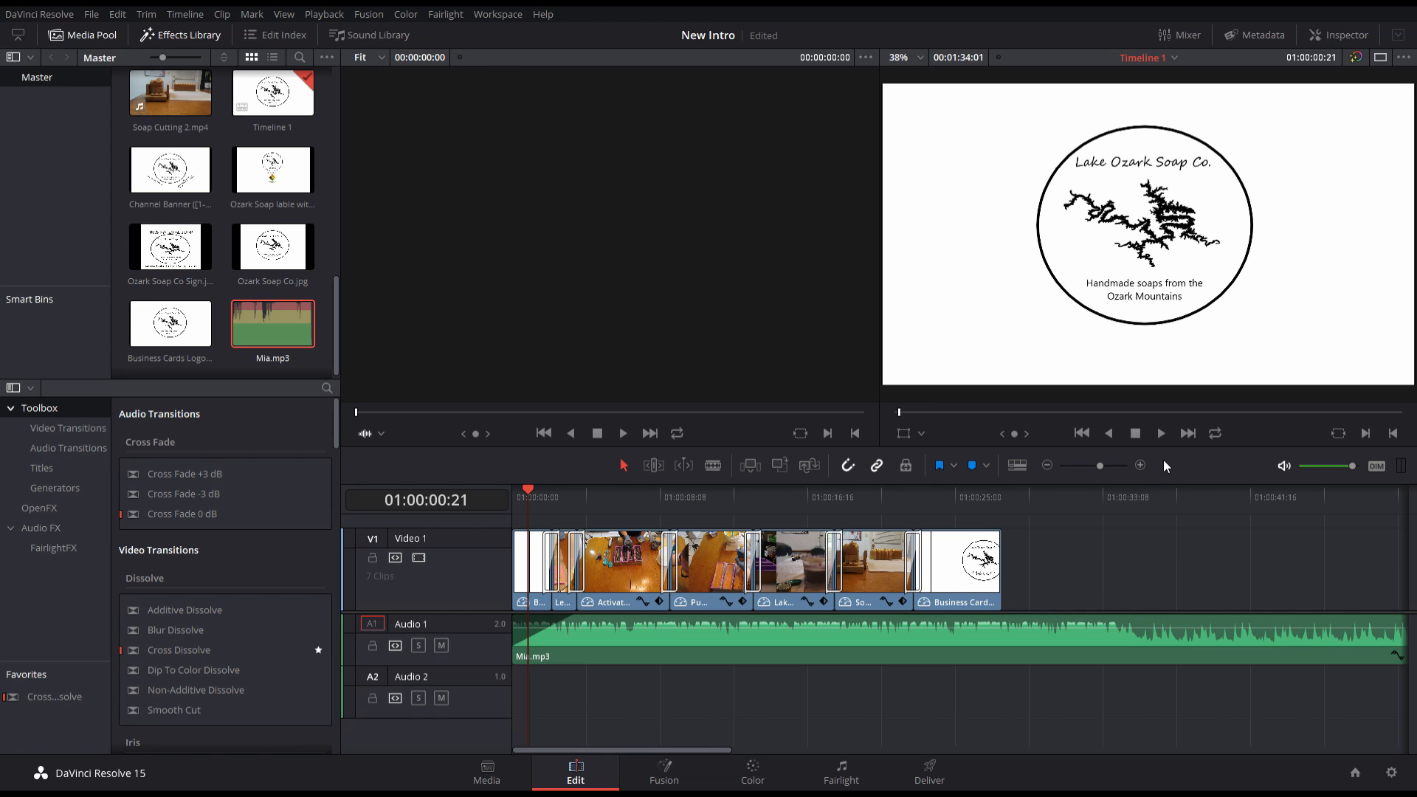
# Play the sequence with the music from near the start and split Mia.mp3 at 01:00:30:09, just past the last video clip.
pyautogui.click(1161, 434)
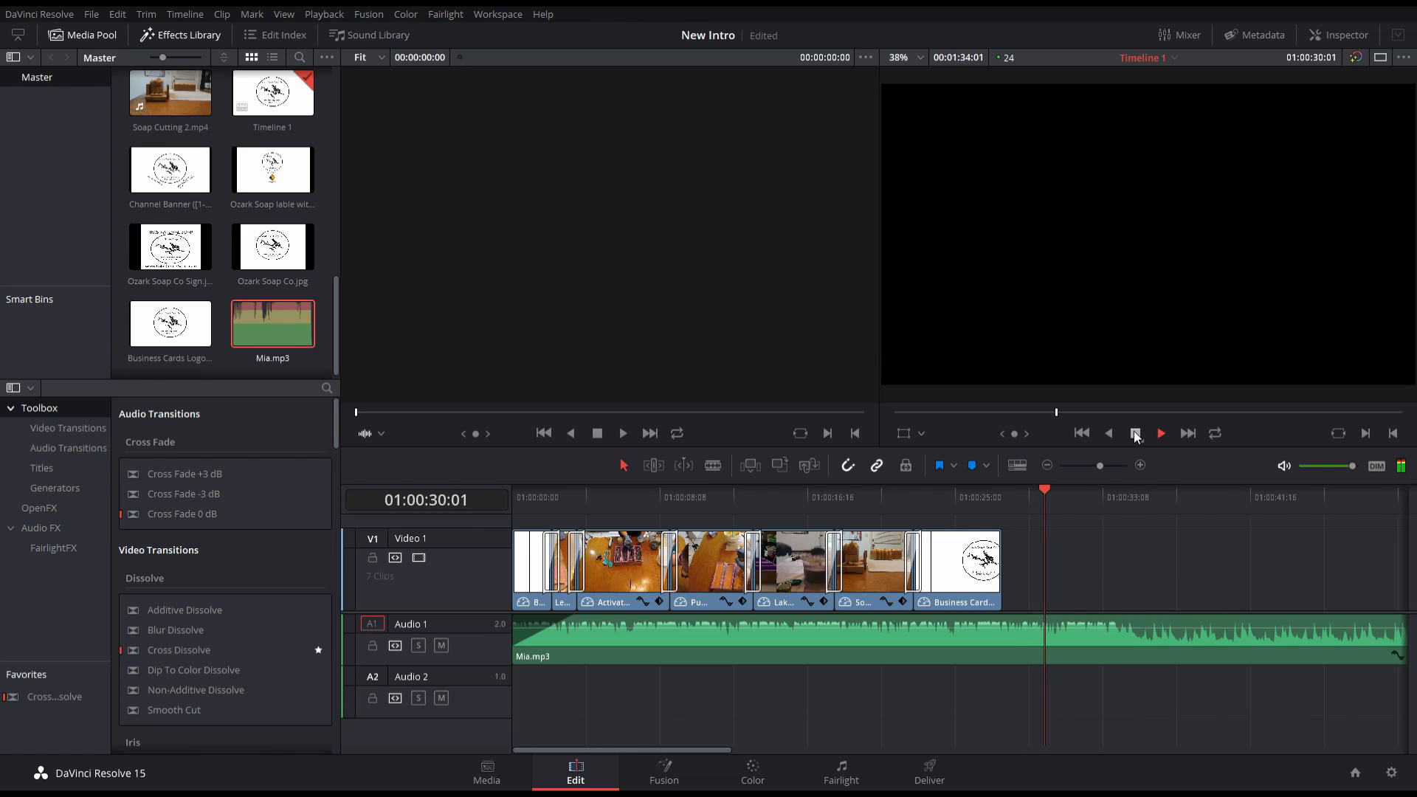
pyautogui.click(1135, 434)
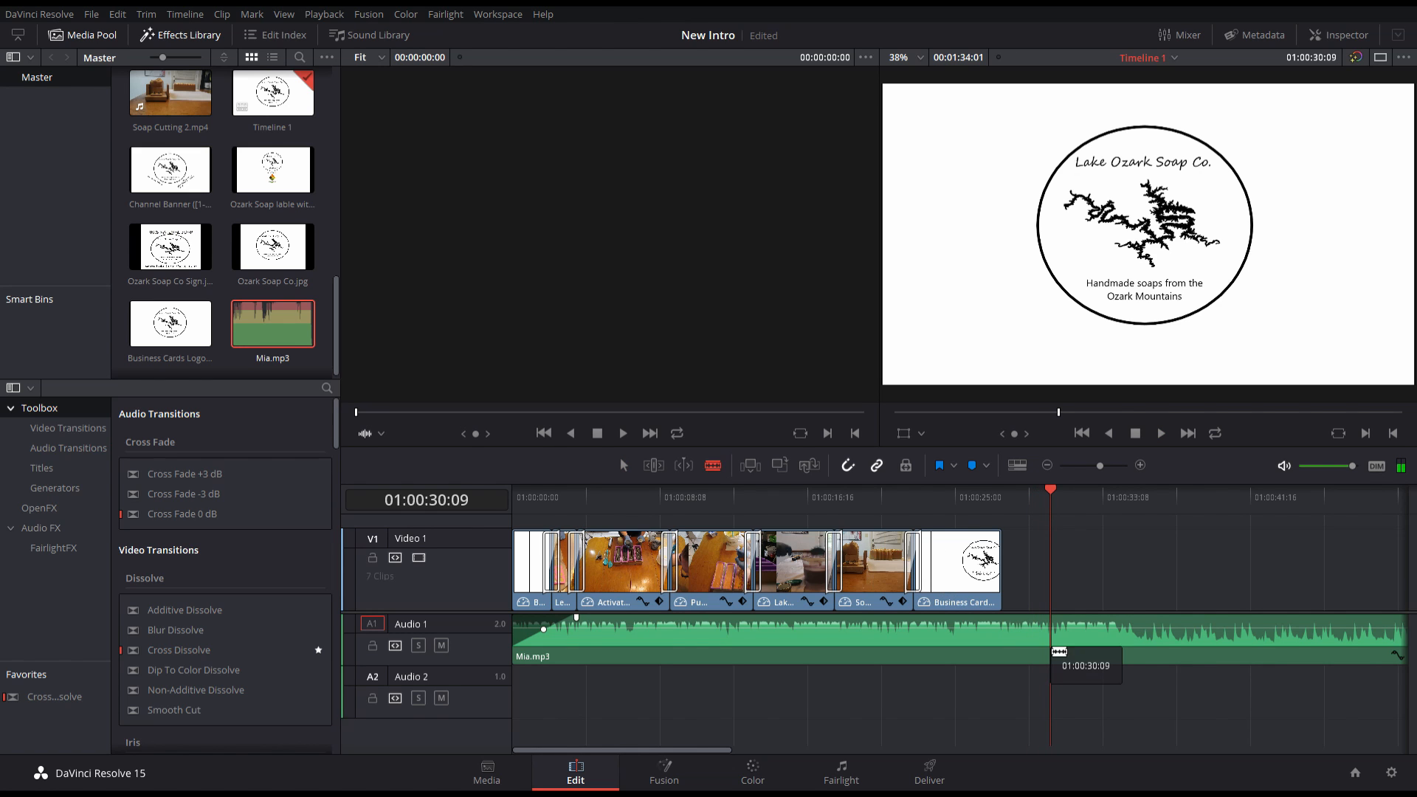
pyautogui.click(1066, 650)
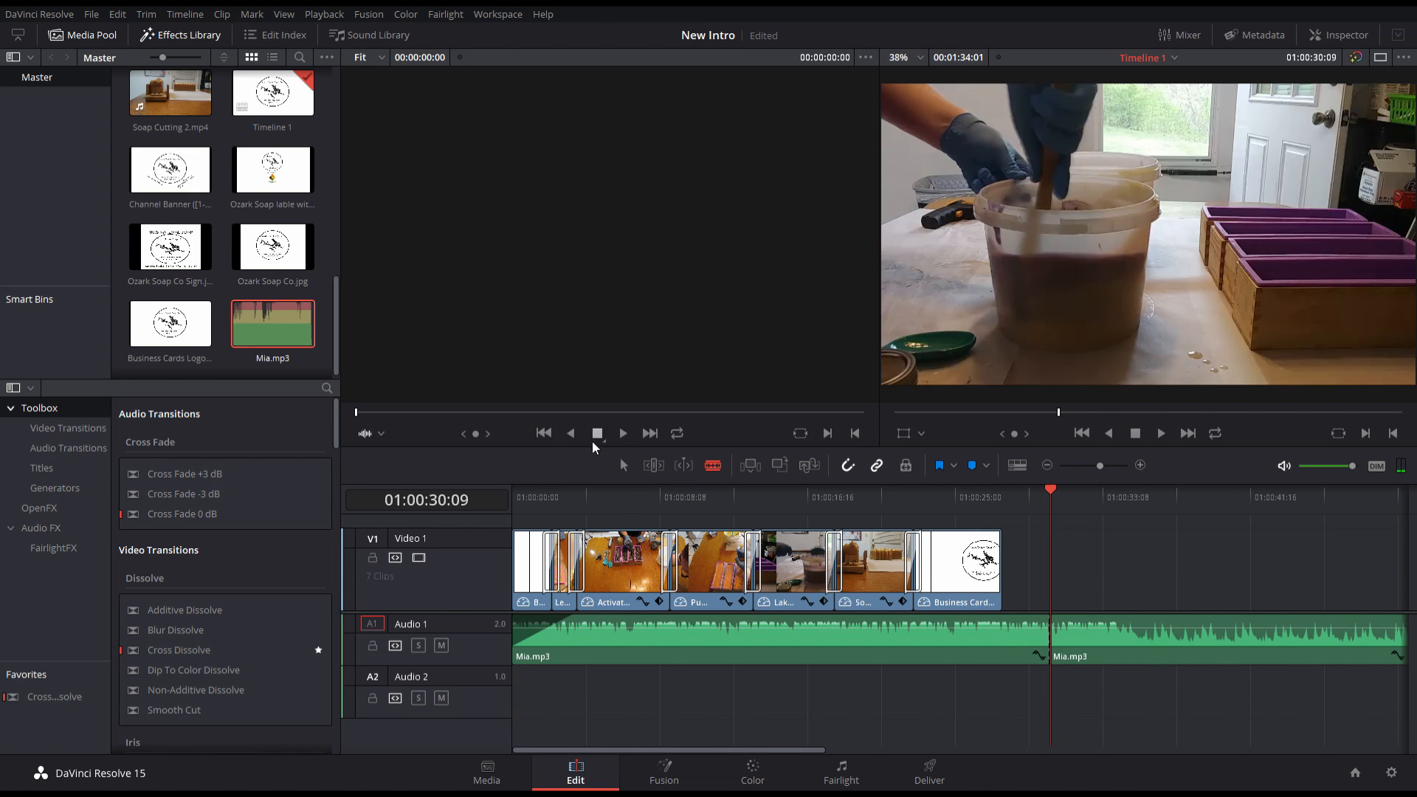
pyautogui.click(623, 467)
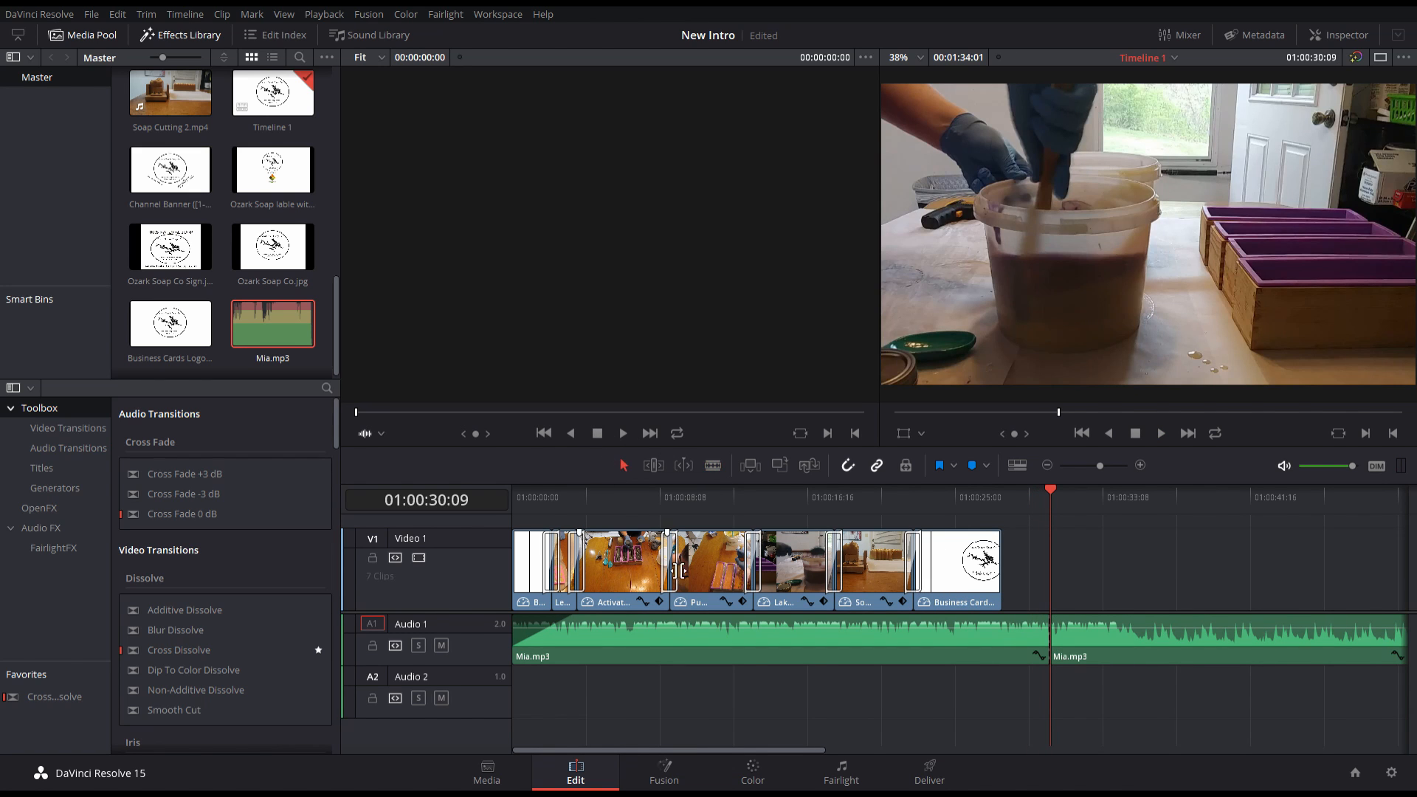
pyautogui.click(981, 638)
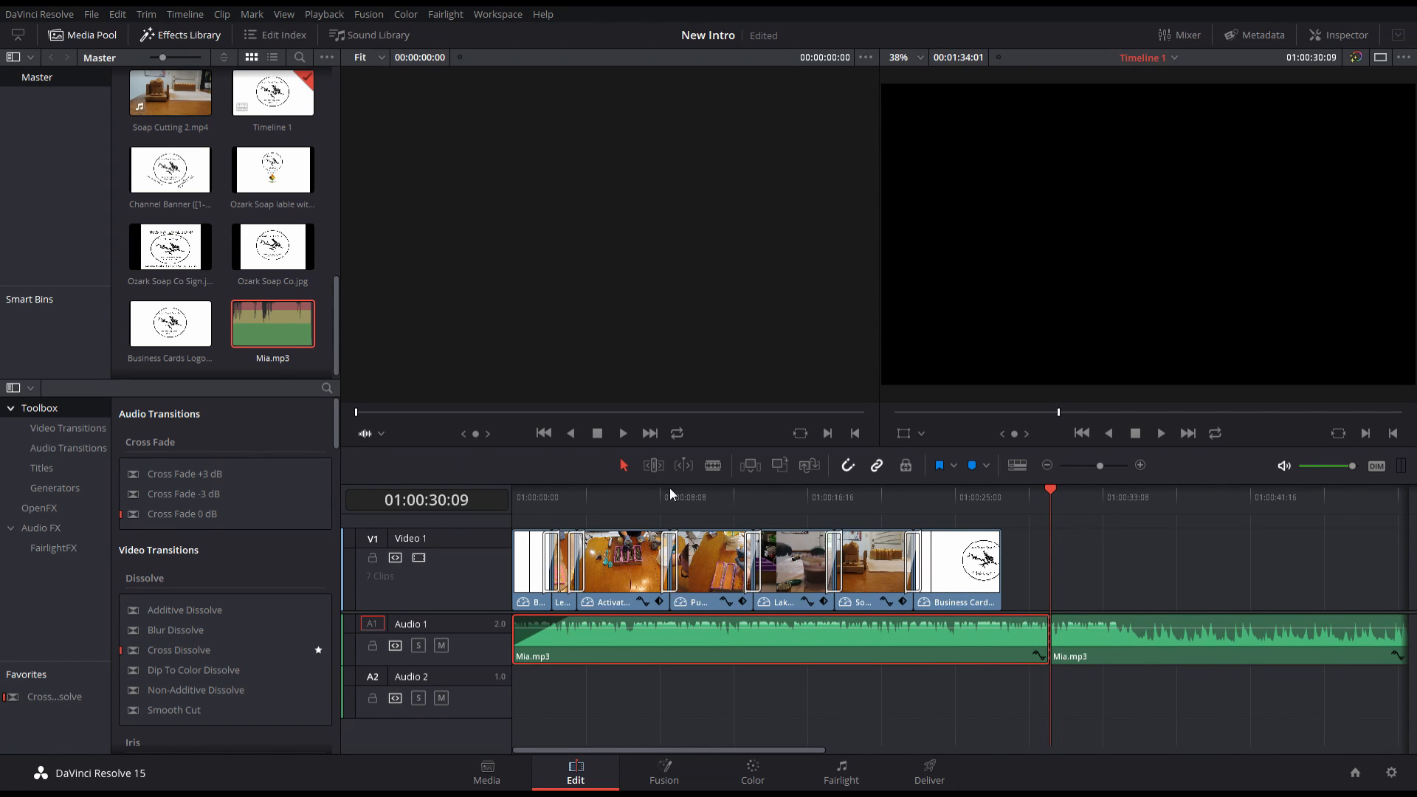
# Cut off about the first 2 seconds of Mia.mp3 and move the following segment to the timeline start over the cut-off piece.
pyautogui.click(713, 466)
pyautogui.click(556, 645)
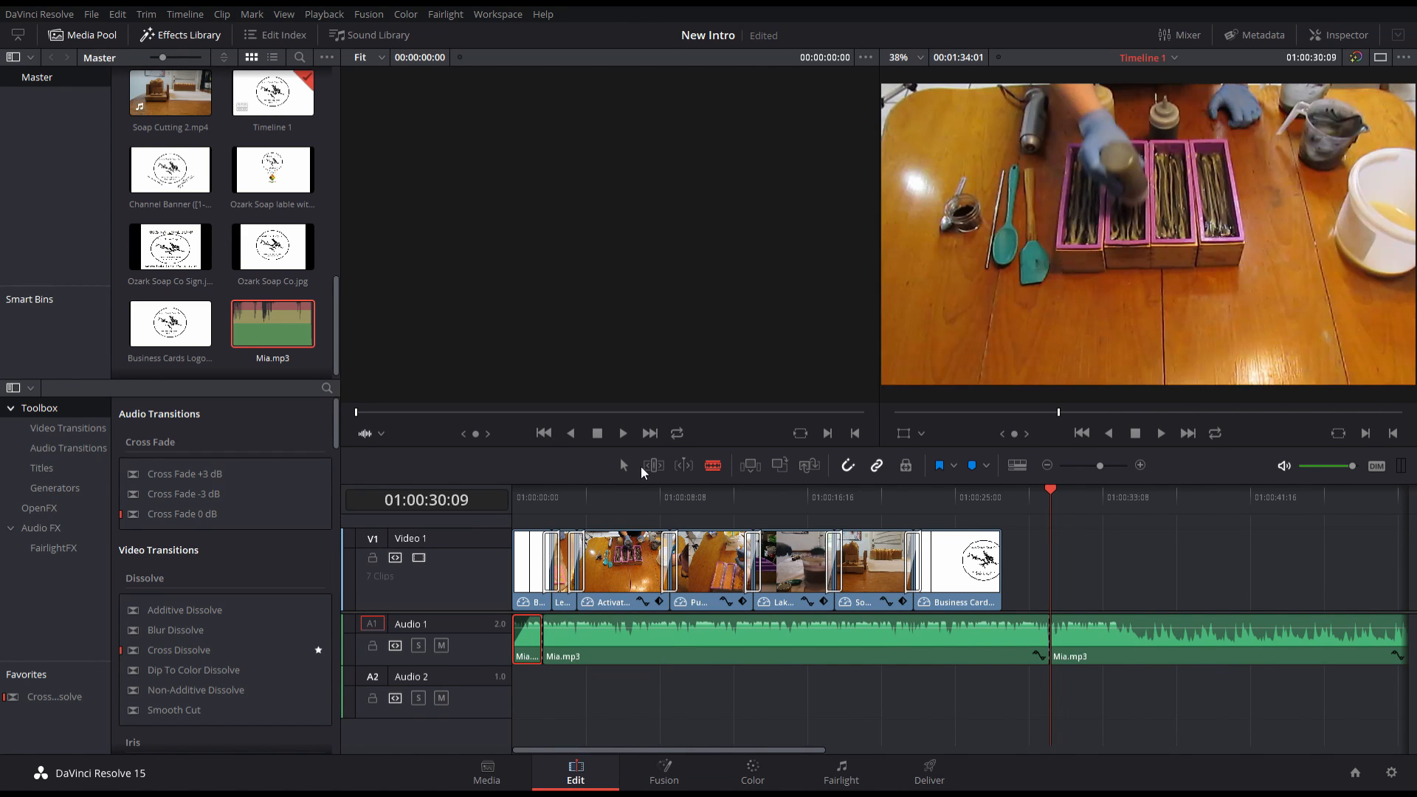
pyautogui.click(628, 466)
pyautogui.moveTo(565, 641); pyautogui.dragTo(544, 644)
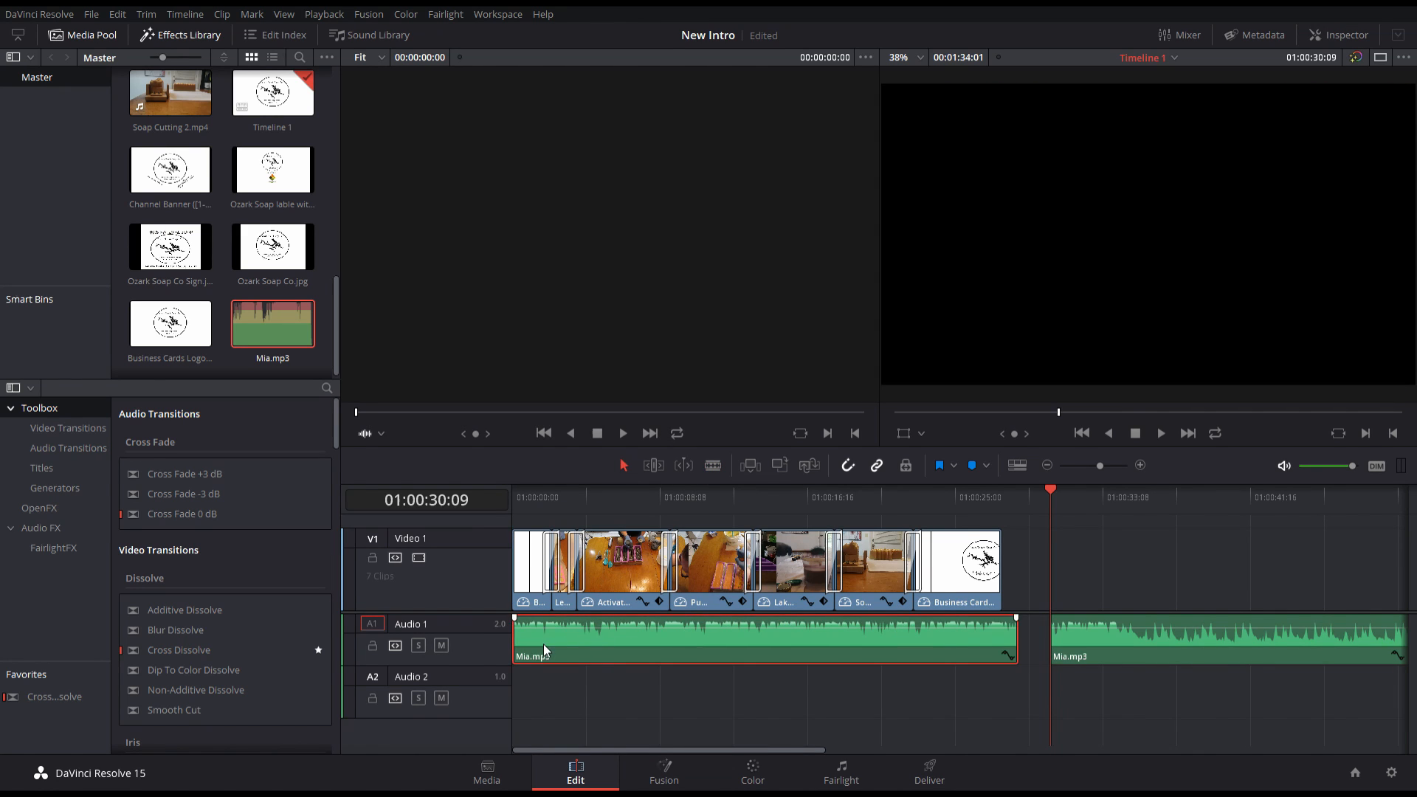
# Delete the leftover Mia.mp3 segment that starts at 01:00:30:09 on Audio 1.
pyautogui.click(713, 465)
pyautogui.click(626, 471)
pyautogui.click(1151, 629)
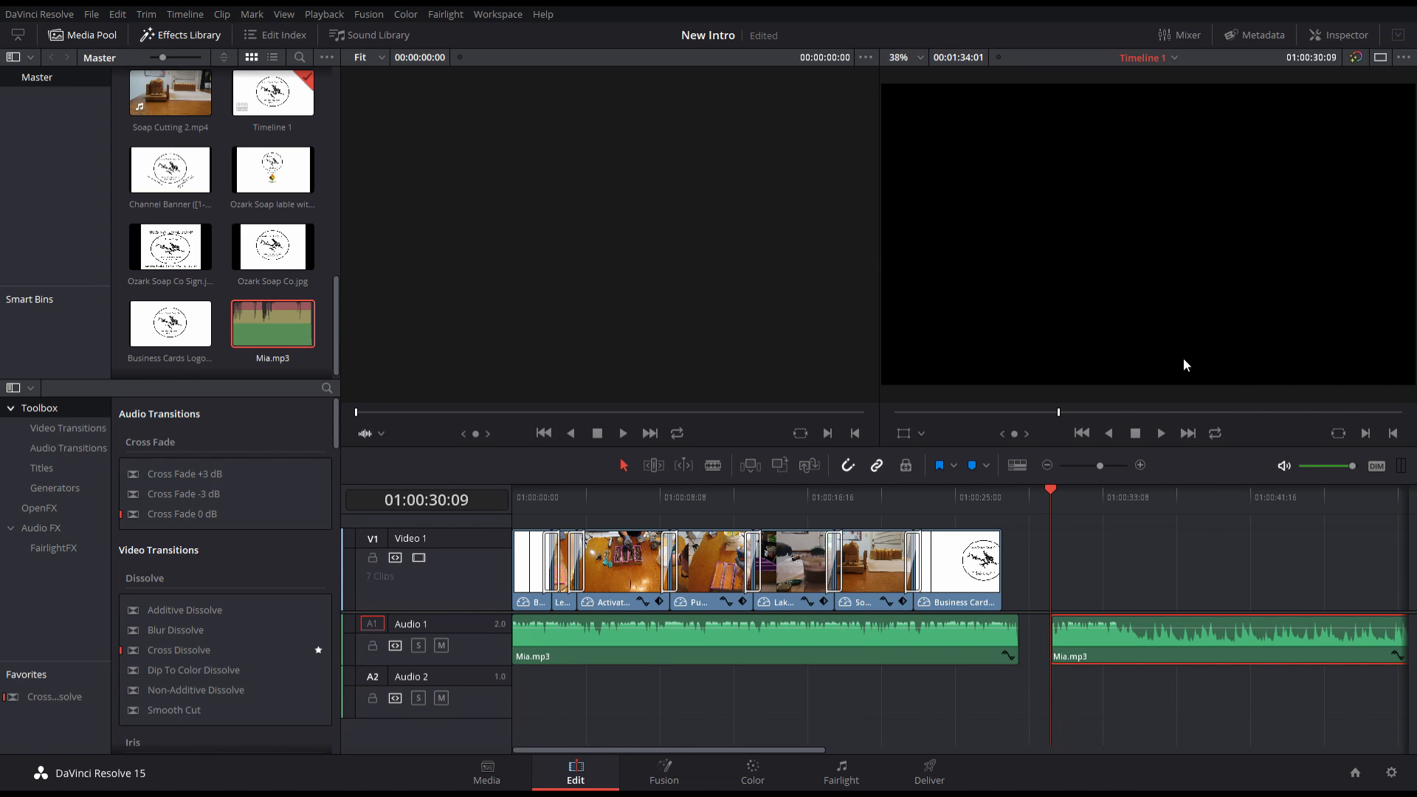
pyautogui.press('Delete')
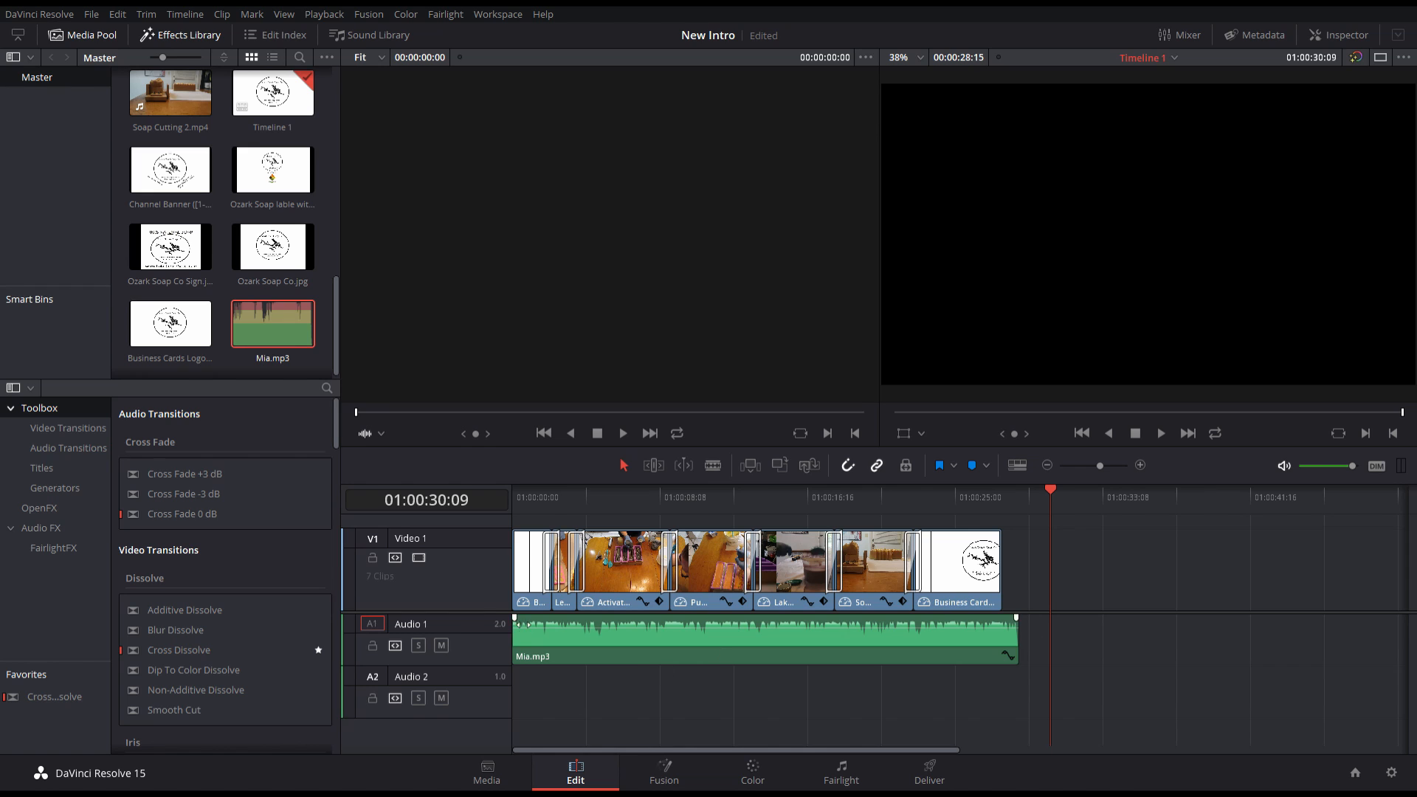
# Fade Mia.mp3 in up to the third video clip and out over the closing logo clip, and play the timeline from the start.
pyautogui.moveTo(516, 618); pyautogui.dragTo(576, 620)
pyautogui.moveTo(1016, 619); pyautogui.dragTo(935, 620)
pyautogui.click(521, 506)
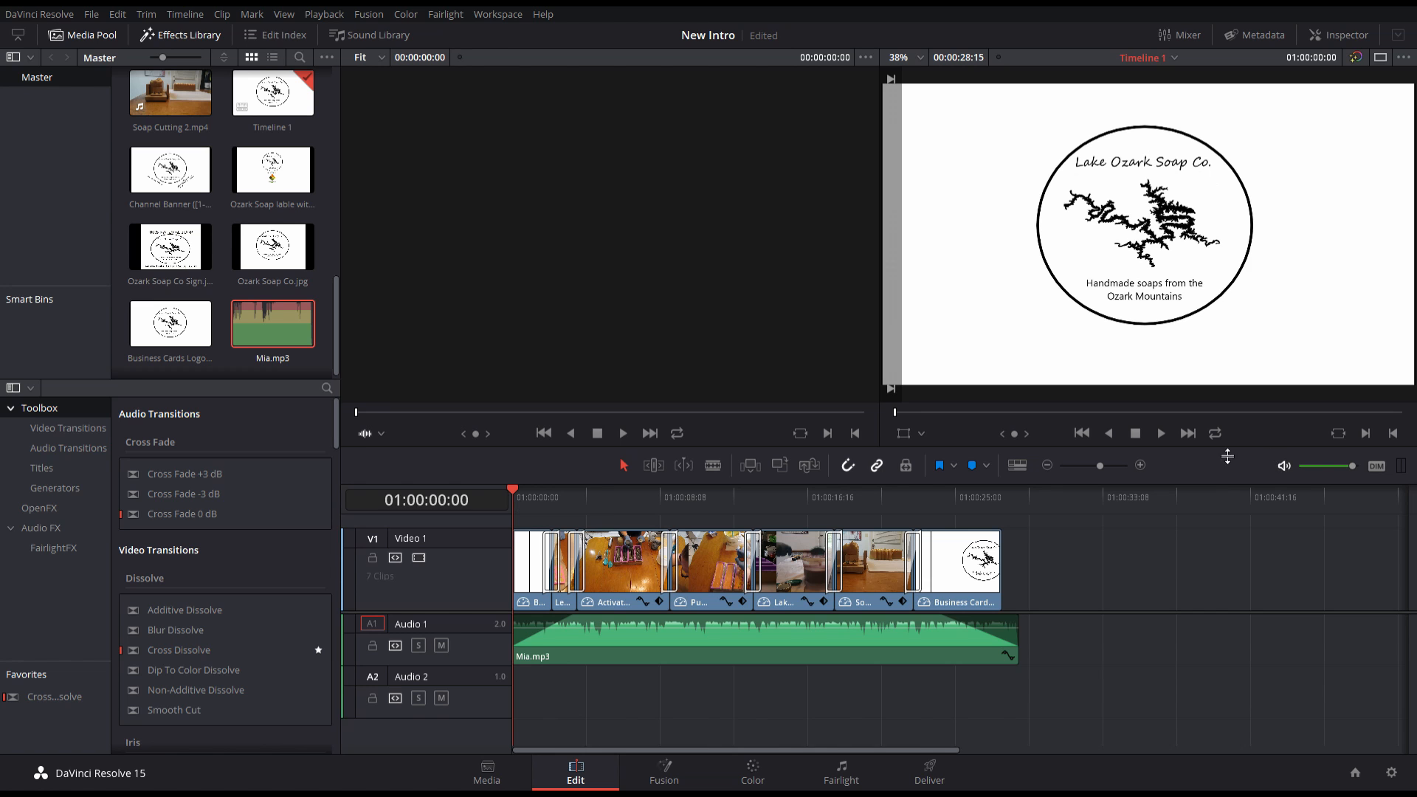
pyautogui.press('space')
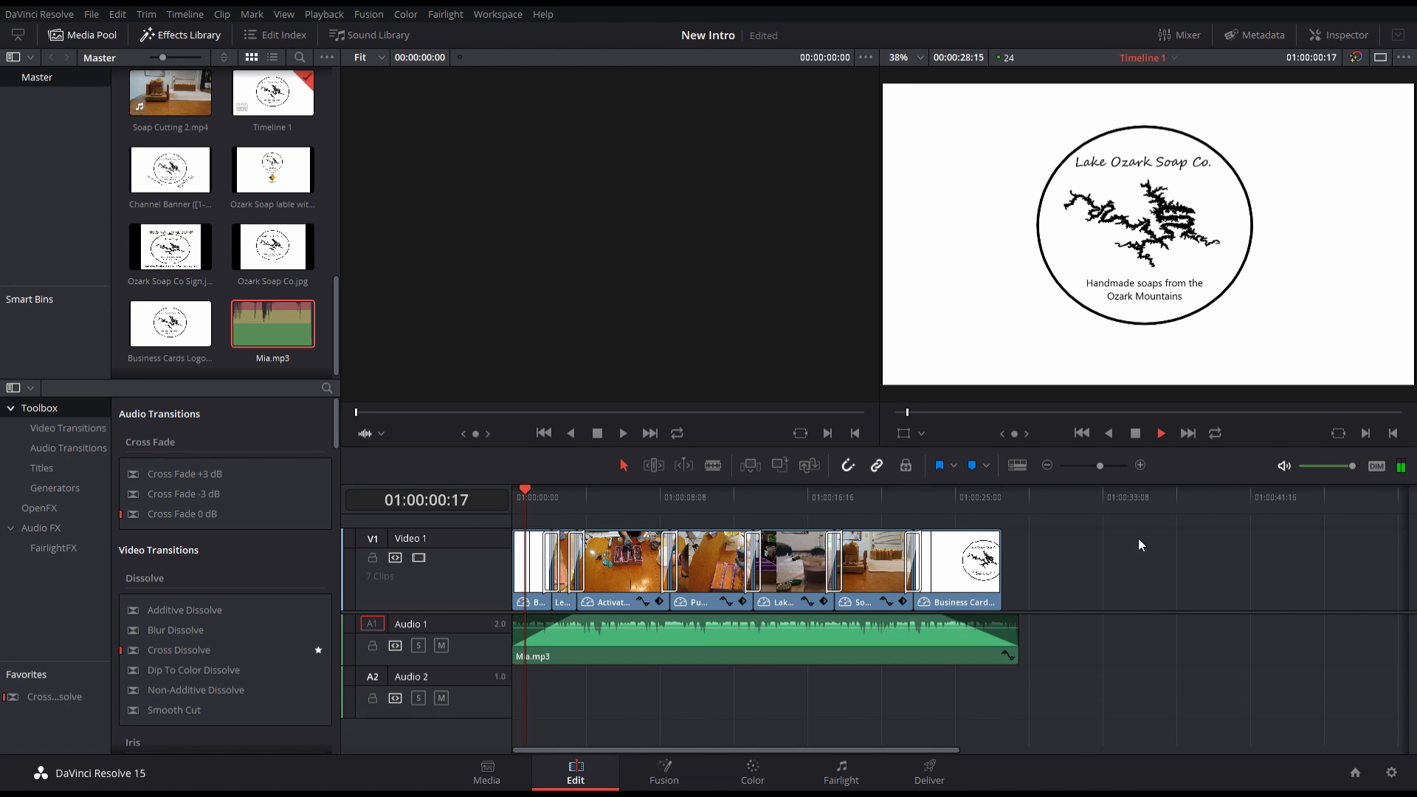